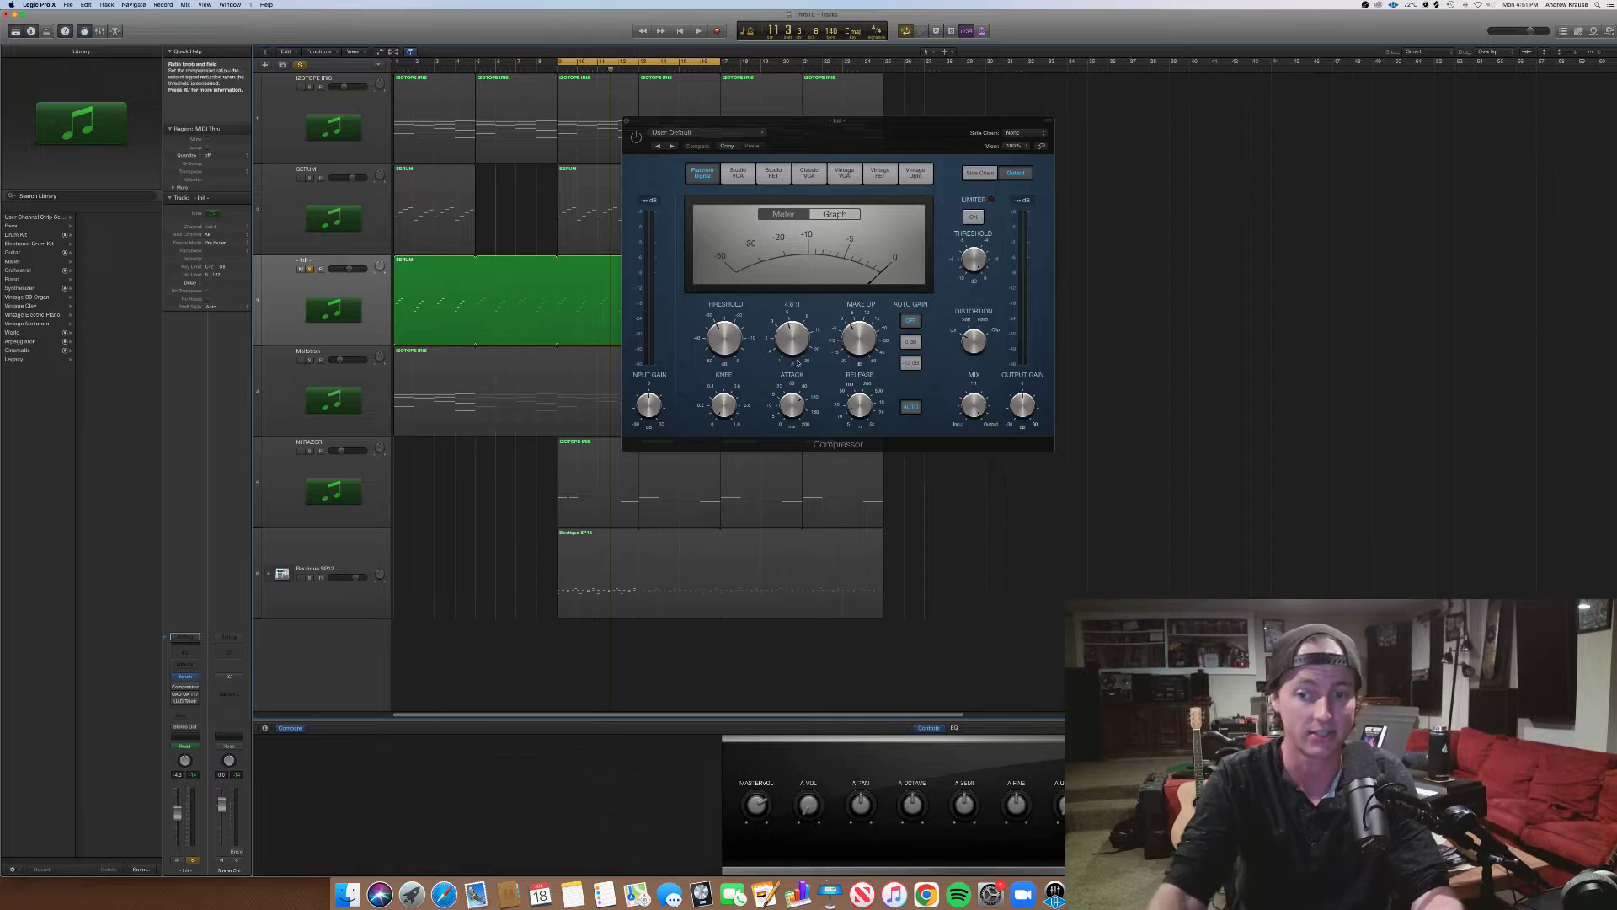
{"action": "left_click", "coordinate": [1152, 894]}
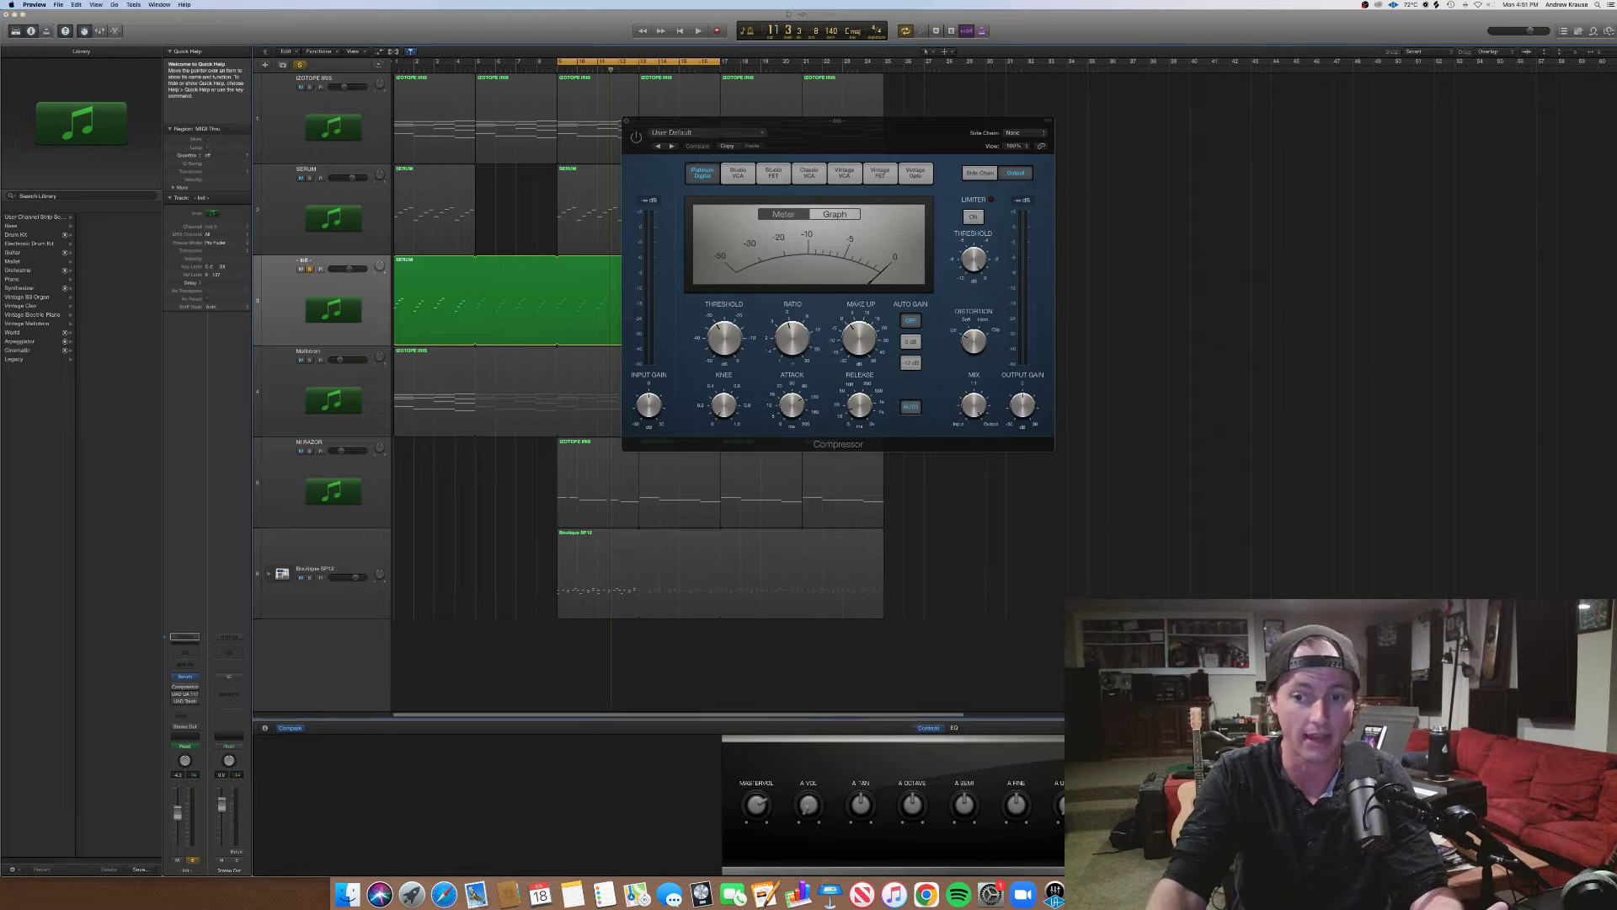
{"action": "left_click", "coordinate": [1120, 894]}
{"action": "left_click", "coordinate": [1227, 583]}
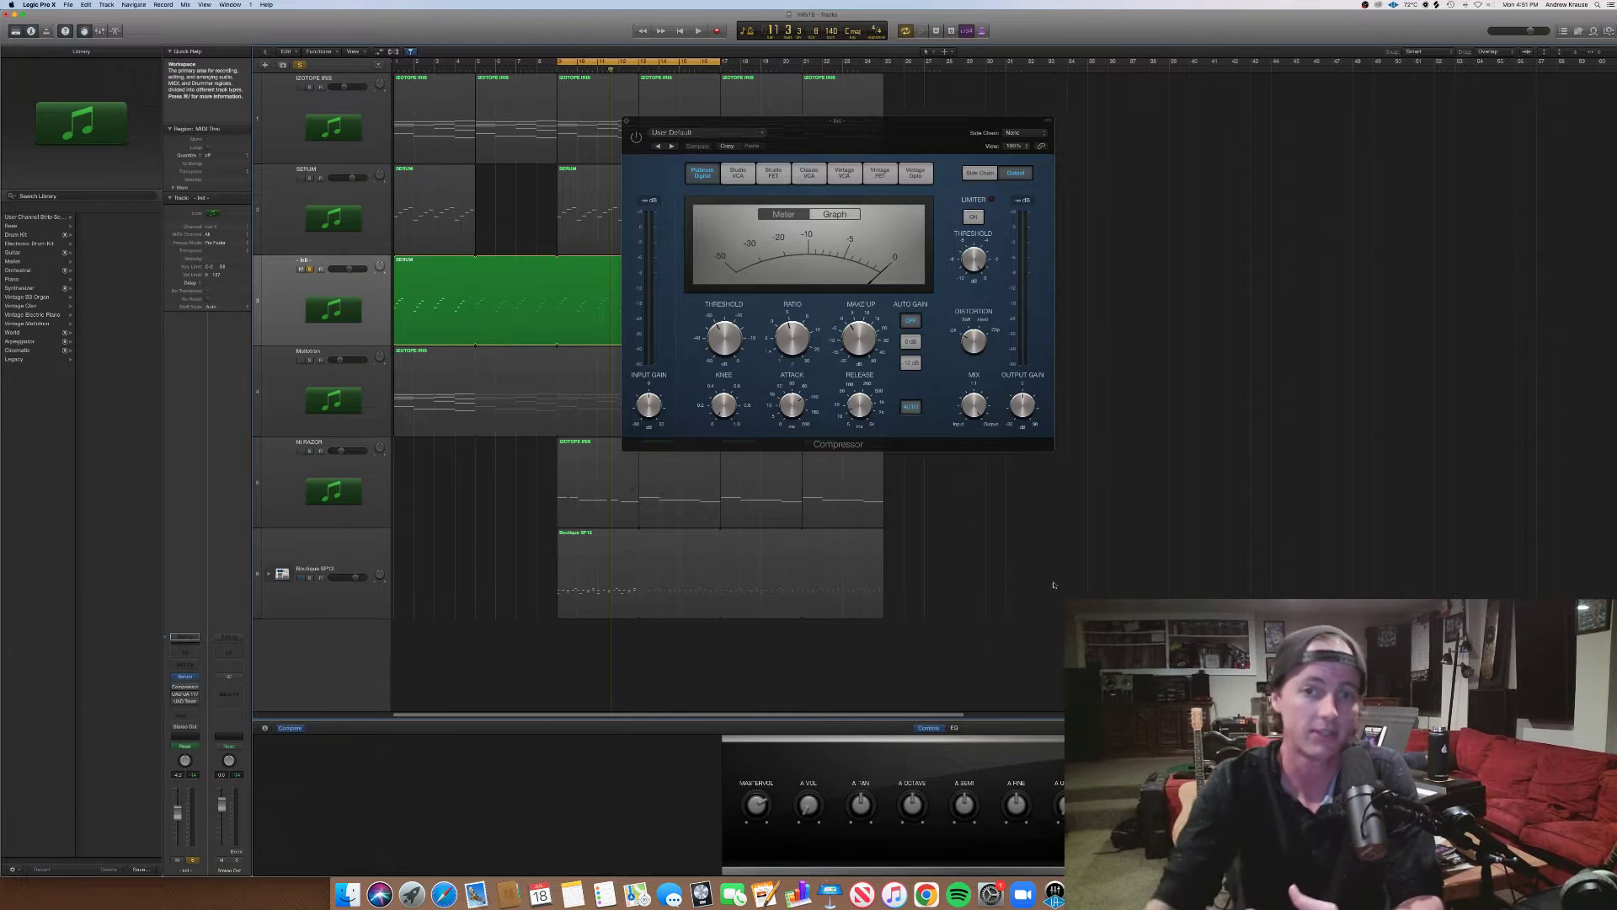
Raise the compressor's threshold to 0 dB and bring it back down to demonstrate its range
{"action": "mouse_move", "coordinate": [743, 330]}
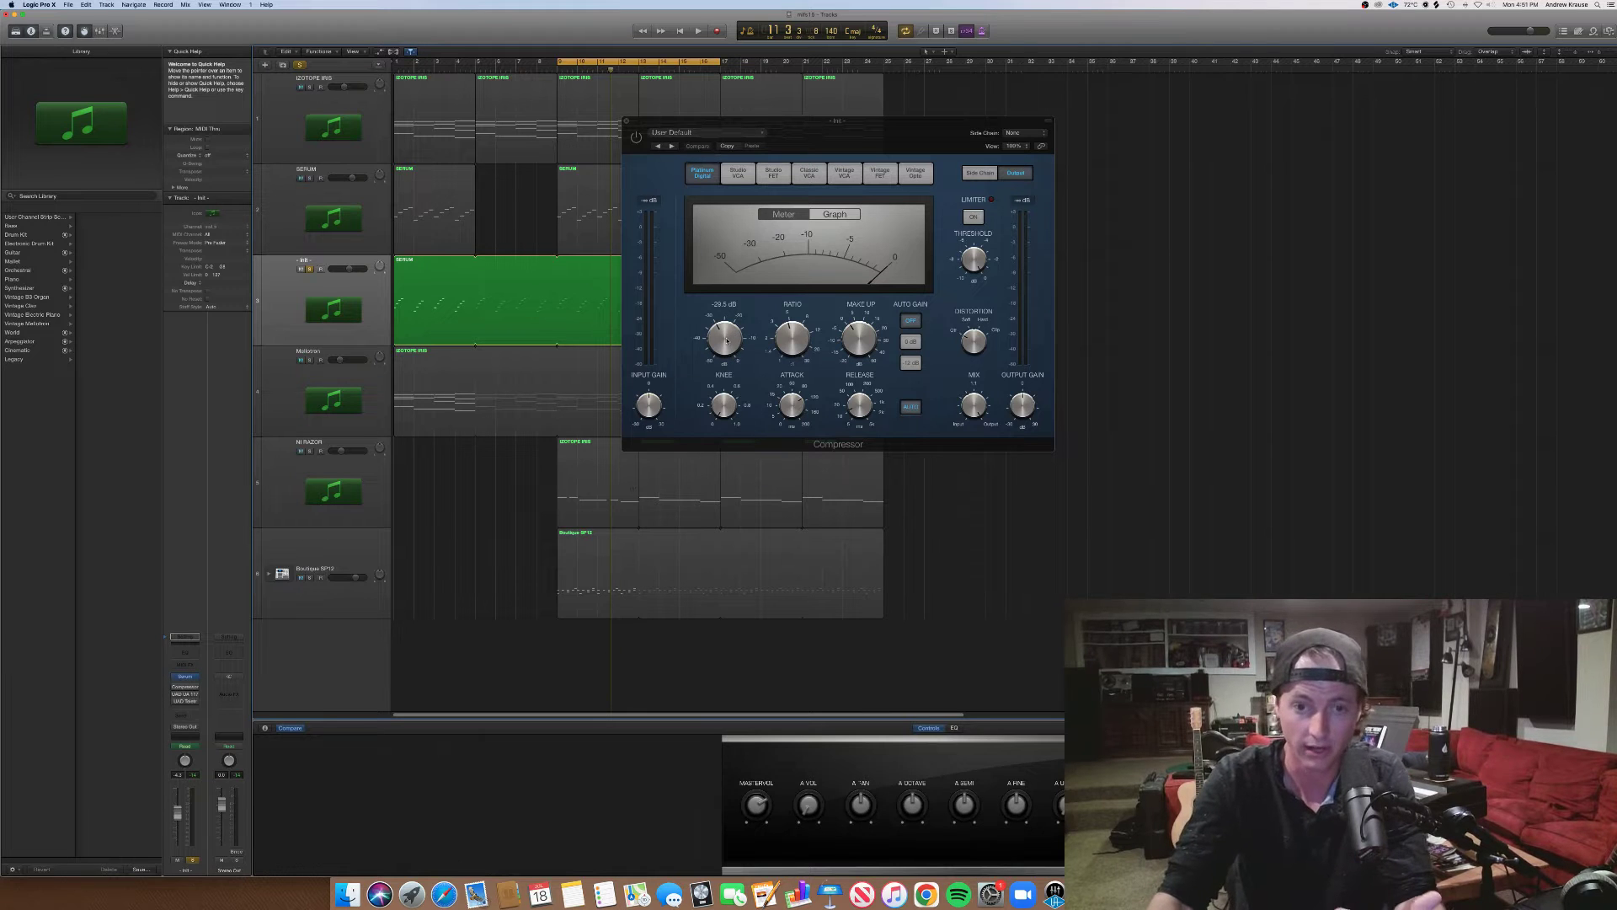
{"action": "left_click_drag", "start_coordinate": [726, 340], "coordinate": [742, 258]}
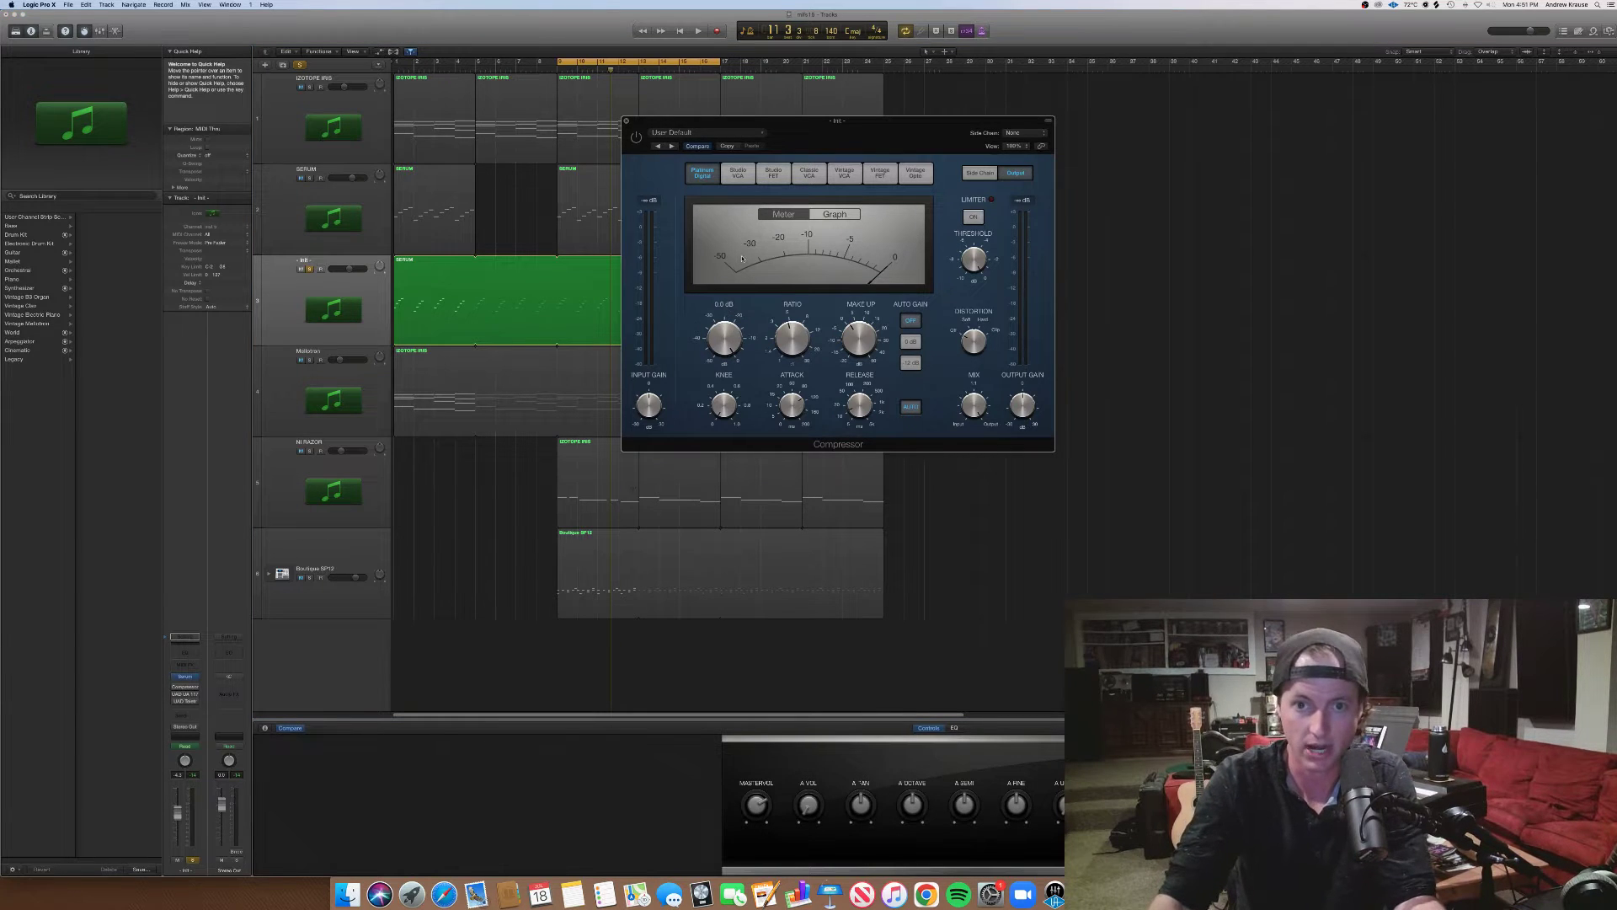
{"action": "left_click_drag", "start_coordinate": [731, 339], "coordinate": [732, 403]}
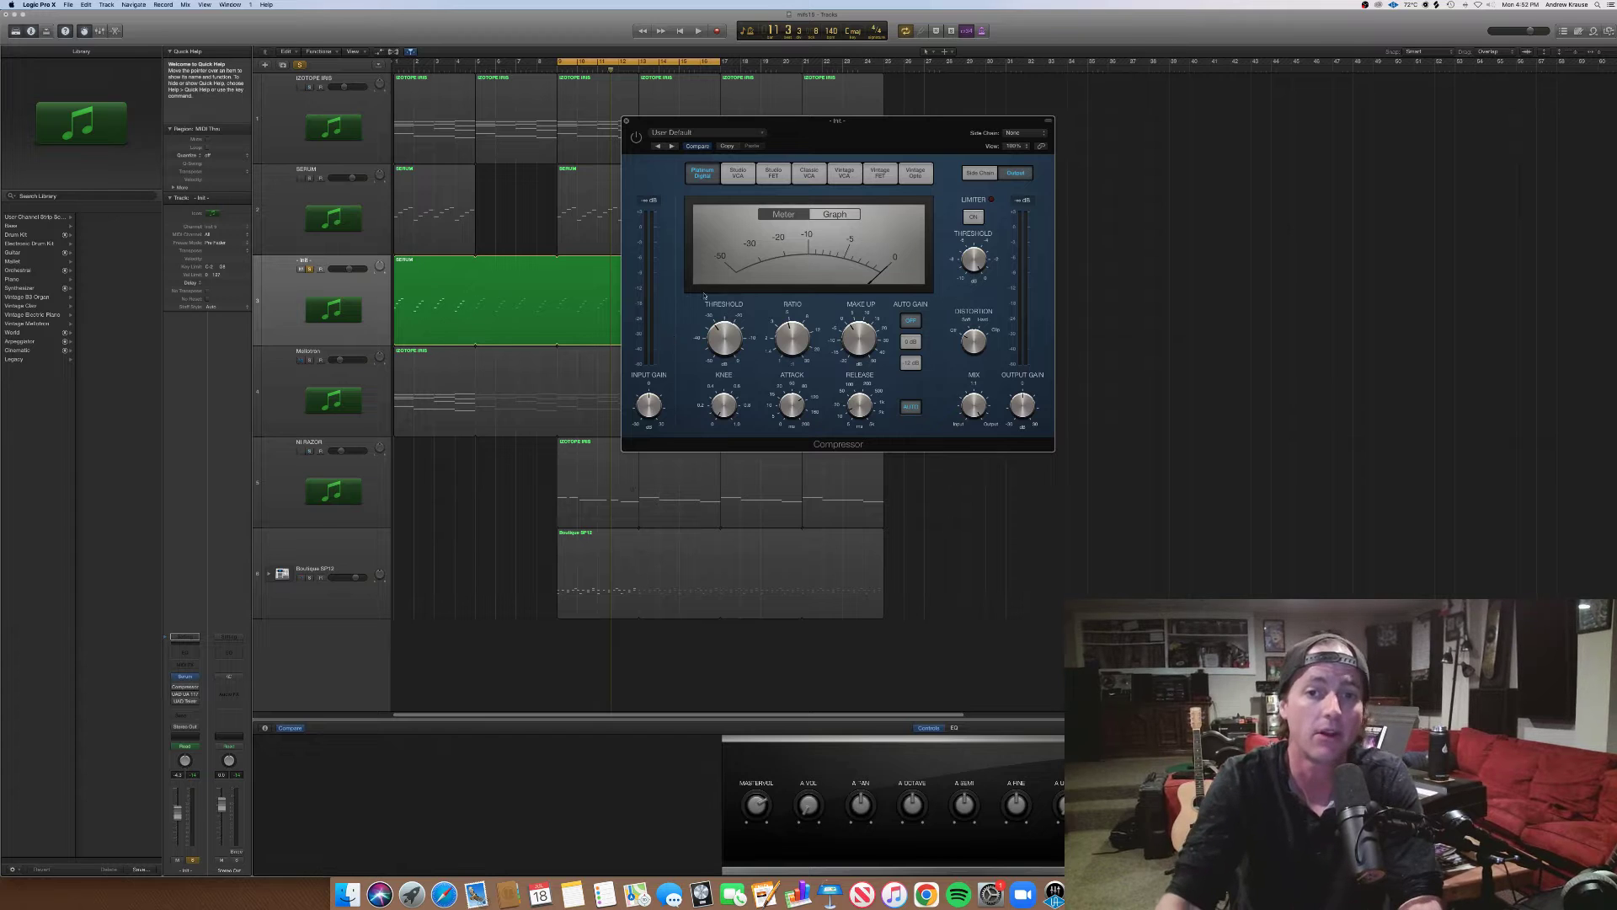
Sweep the compressor's ratio from 1.0:1 up to 30:1 and back down, readjusting the threshold along the way
{"action": "mouse_move", "coordinate": [792, 333]}
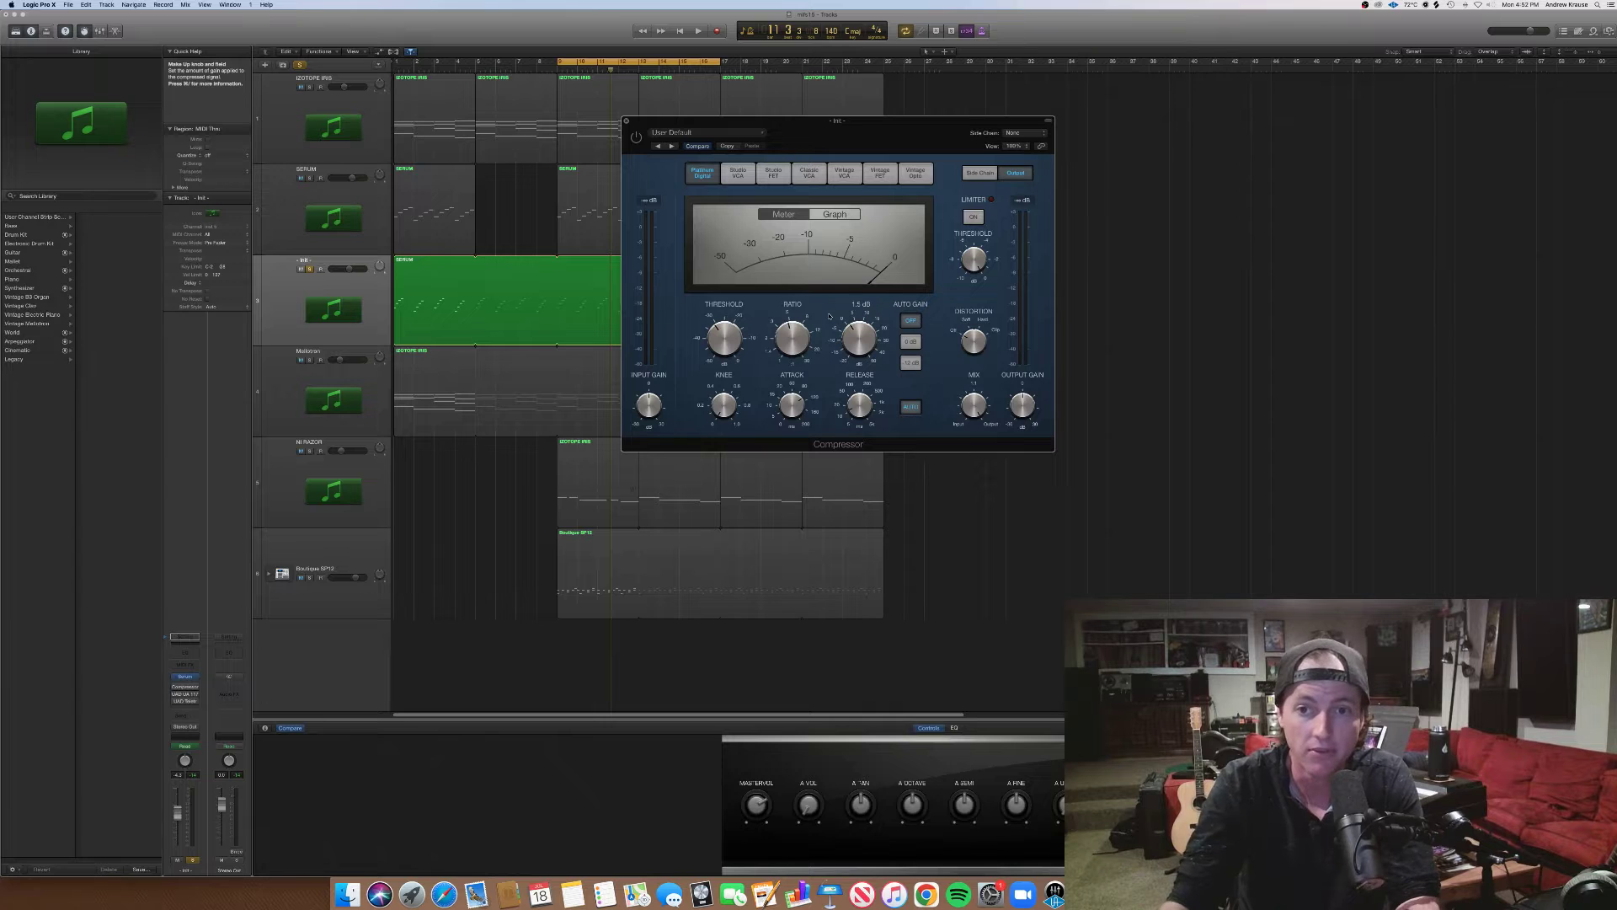
{"action": "mouse_move", "coordinate": [797, 314]}
{"action": "left_mouse_down"}
{"action": "mouse_move", "coordinate": [804, 280]}
{"action": "mouse_move", "coordinate": [797, 339]}
{"action": "left_mouse_up"}
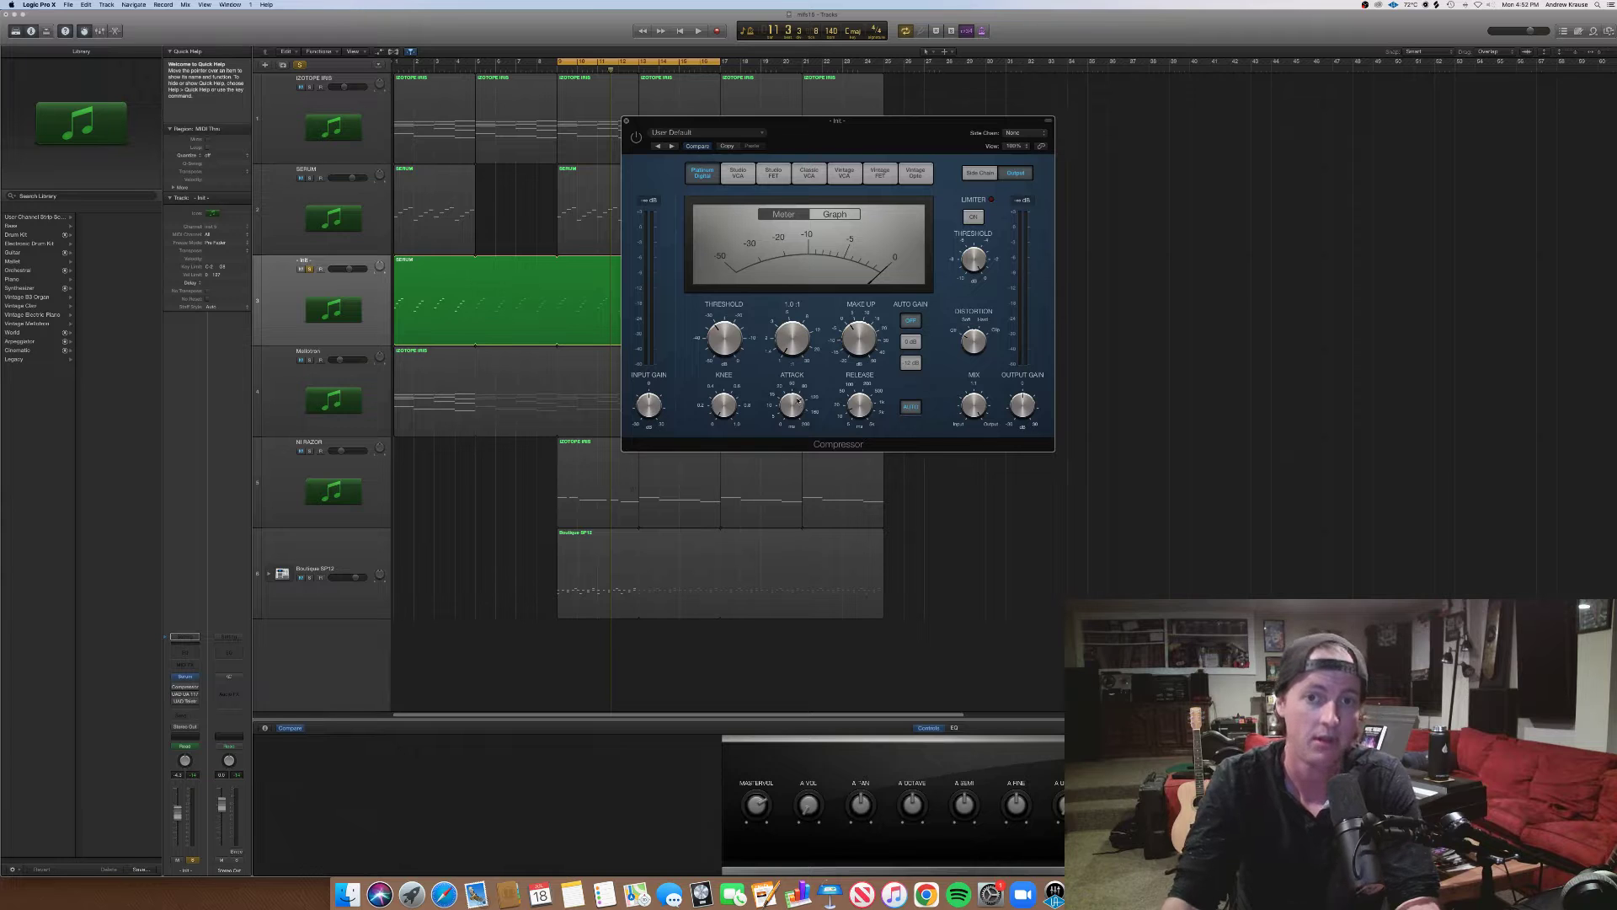
{"action": "left_click_drag", "start_coordinate": [722, 354], "coordinate": [714, 329]}
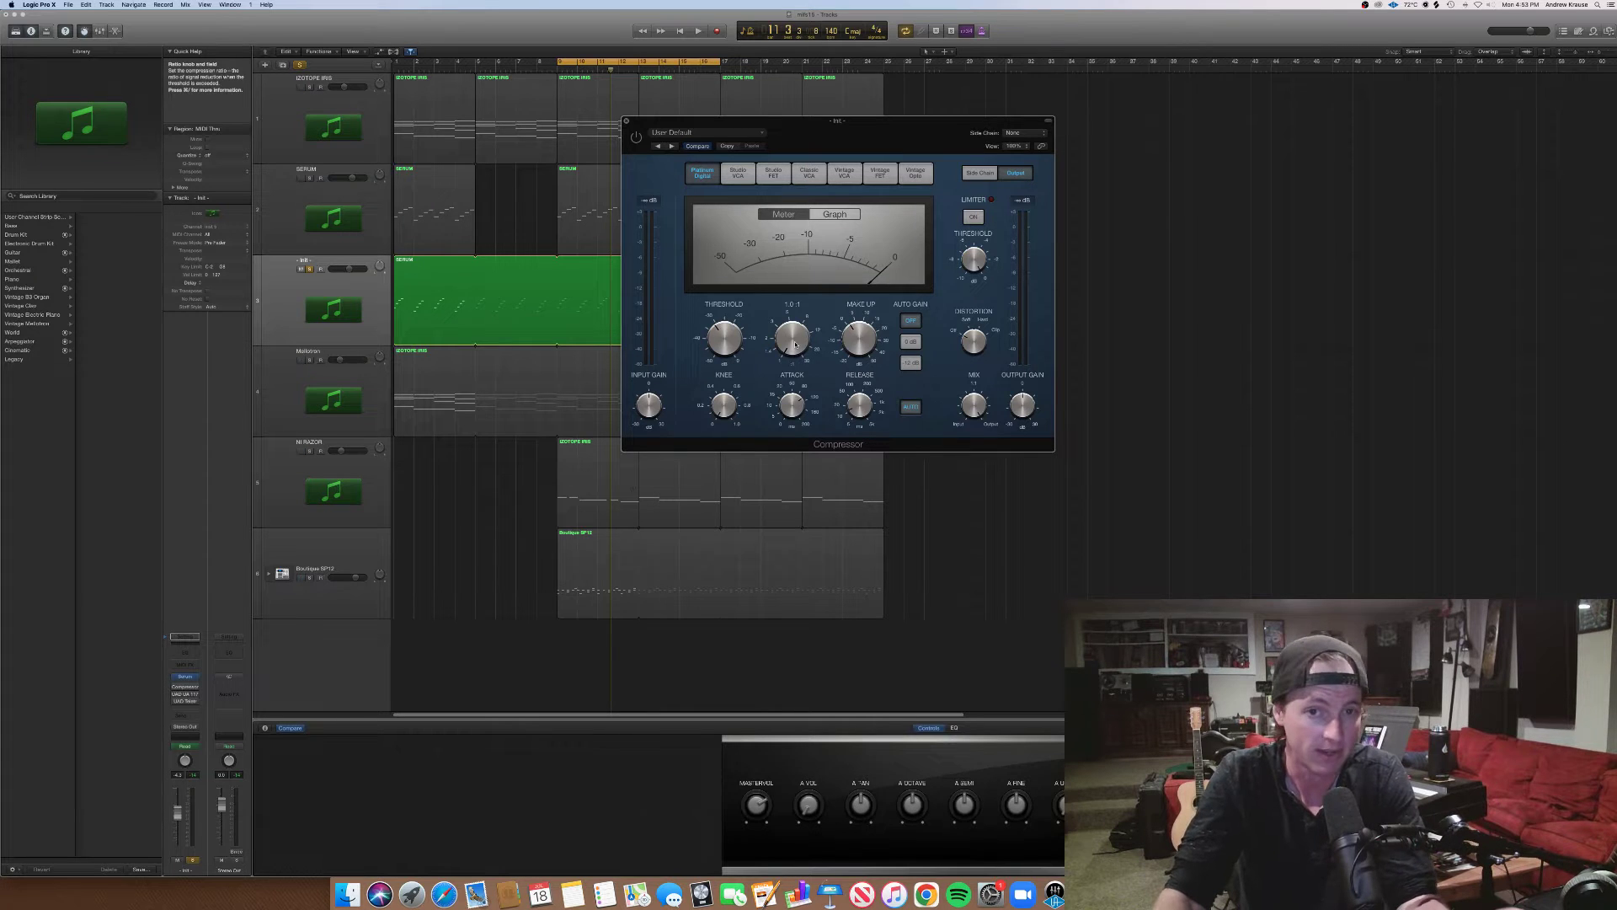
{"action": "left_click_drag", "start_coordinate": [795, 344], "coordinate": [797, 330]}
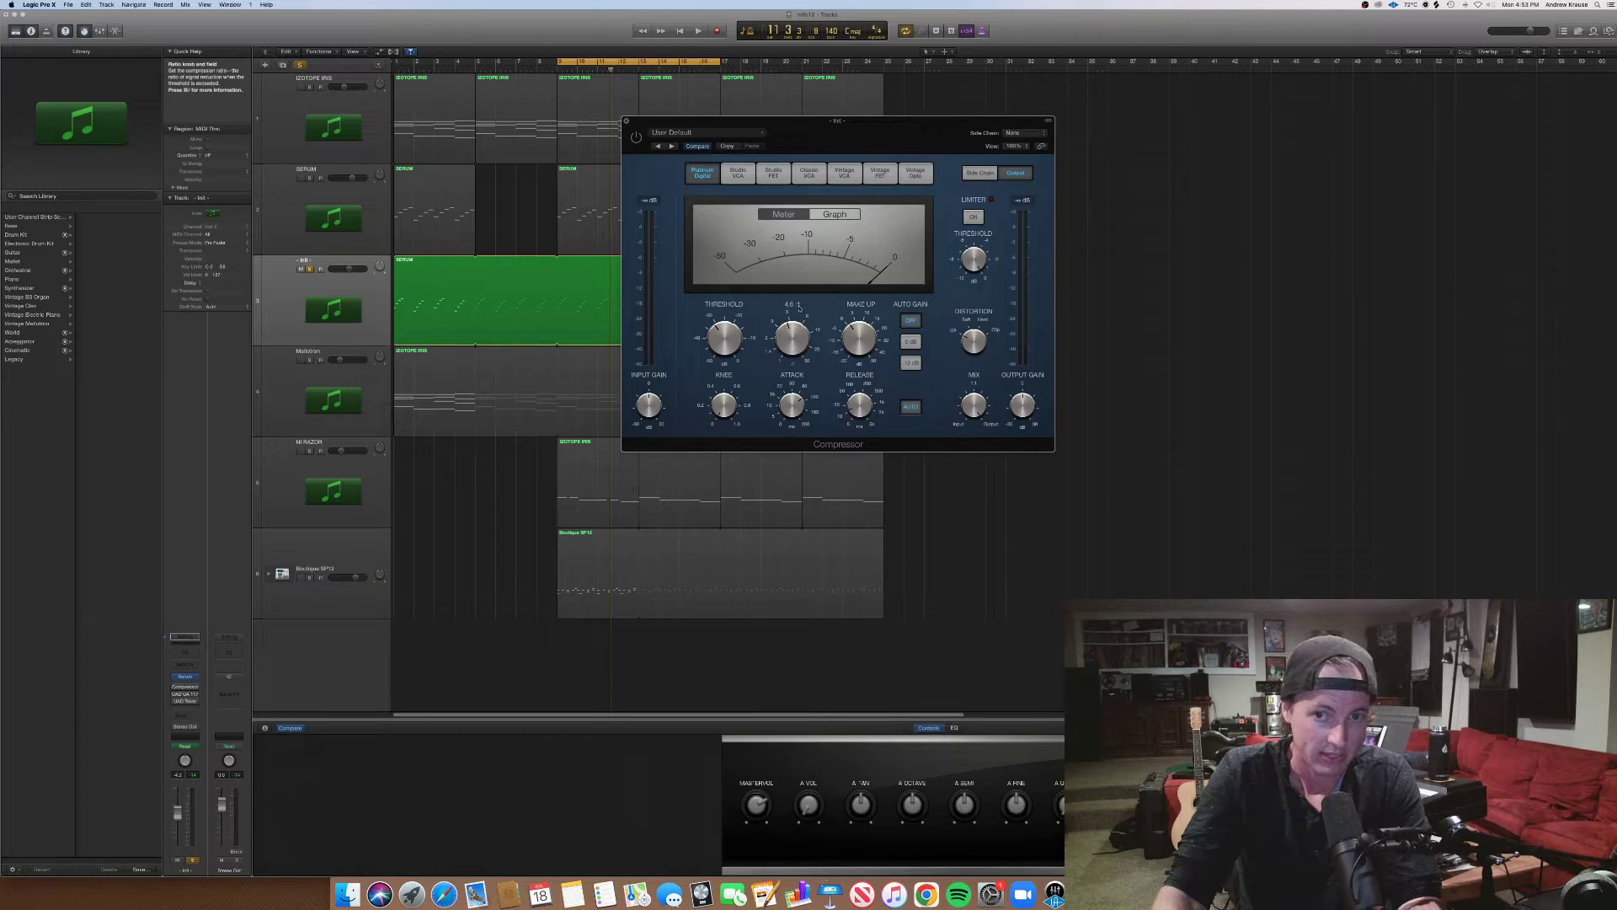
{"action": "left_click_drag", "start_coordinate": [798, 309], "coordinate": [792, 391]}
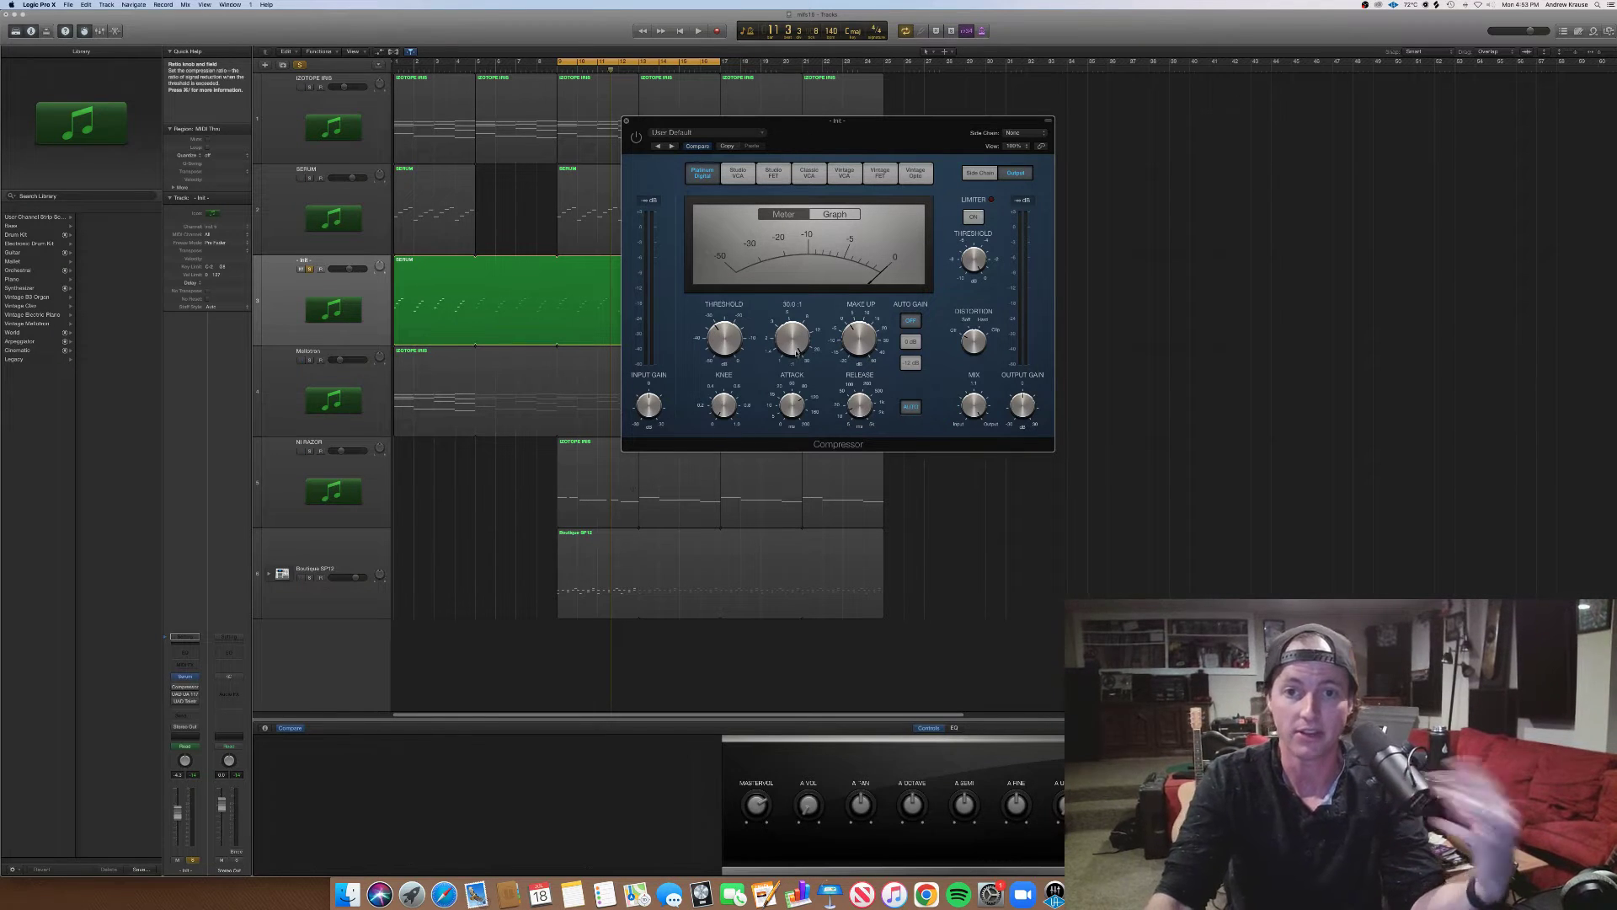
{"action": "left_click_drag", "start_coordinate": [797, 352], "coordinate": [798, 411]}
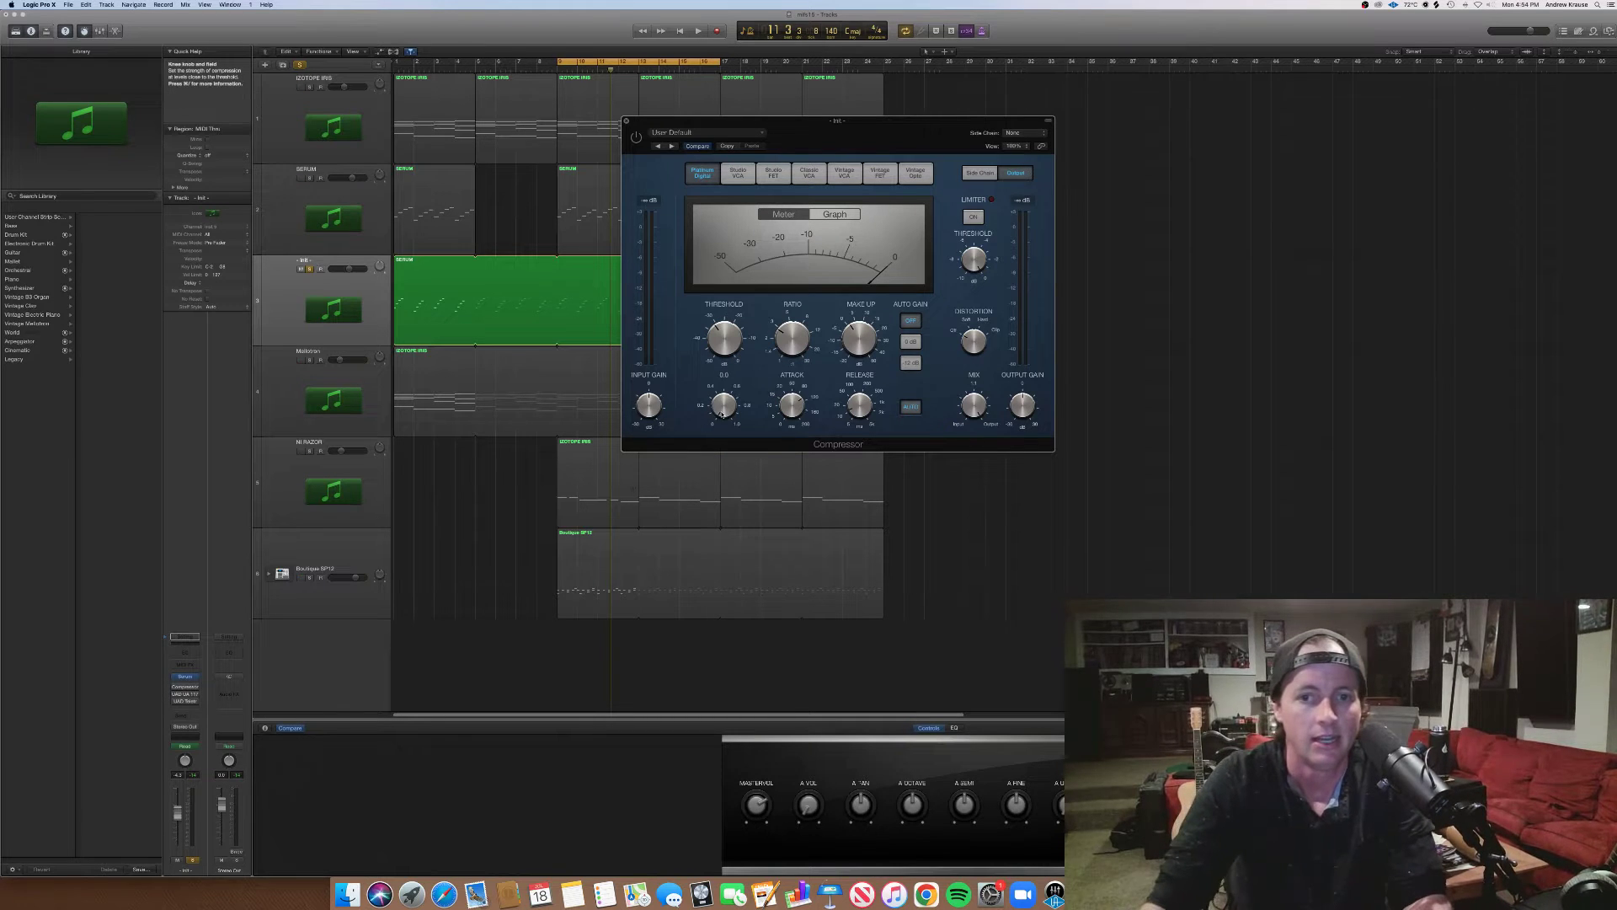
Shorten the compressor's attack time
{"action": "mouse_move", "coordinate": [722, 392]}
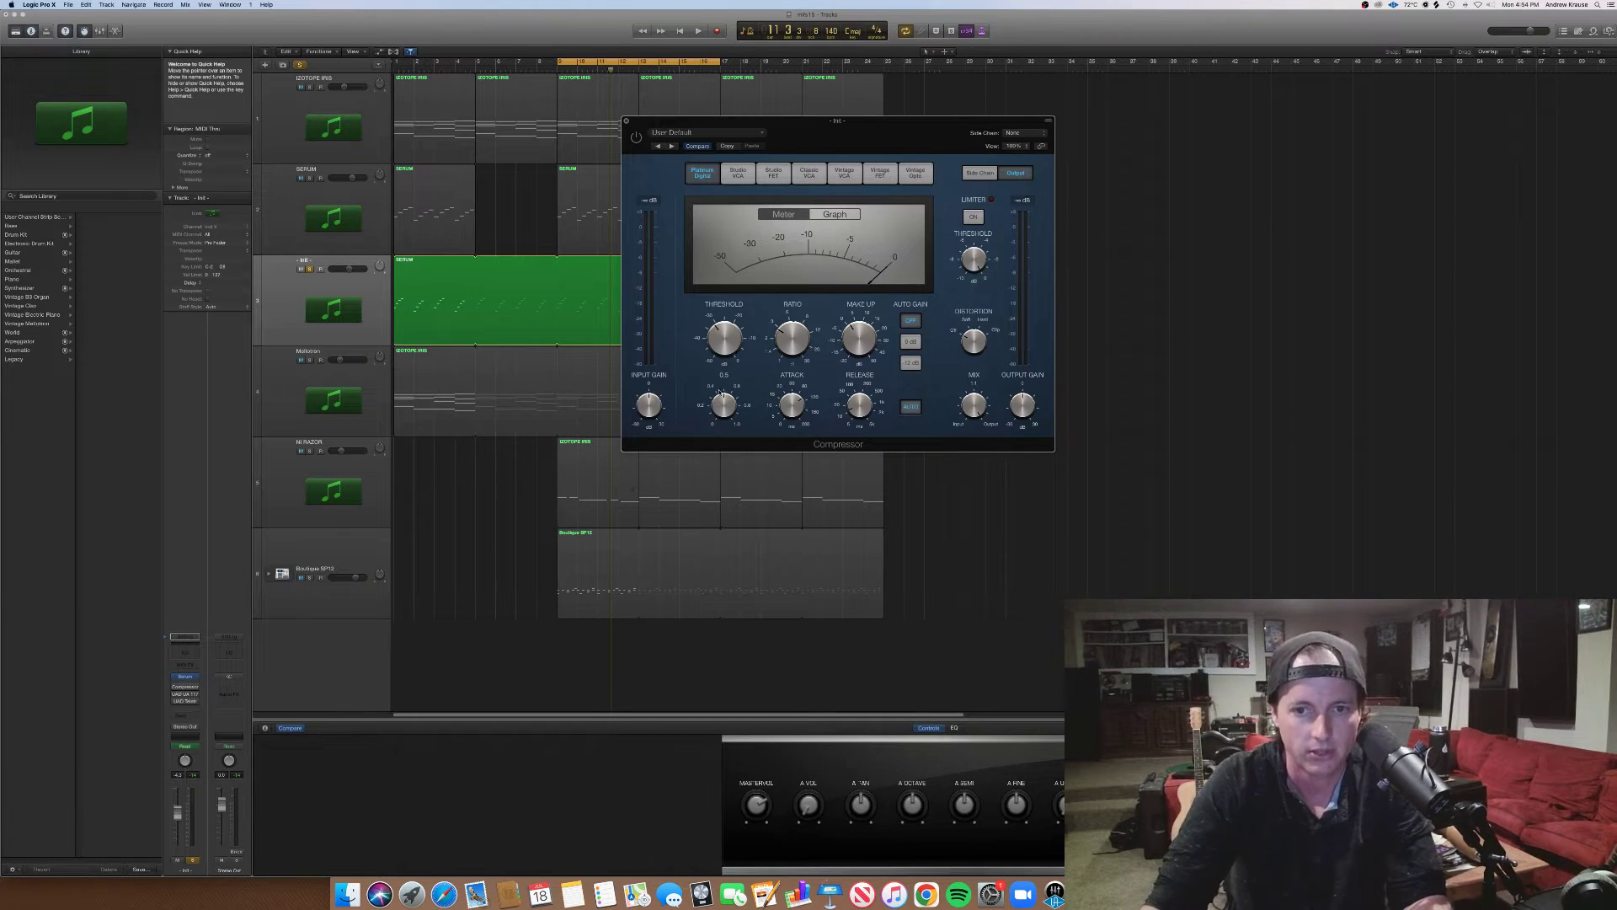
{"action": "mouse_move", "coordinate": [793, 417]}
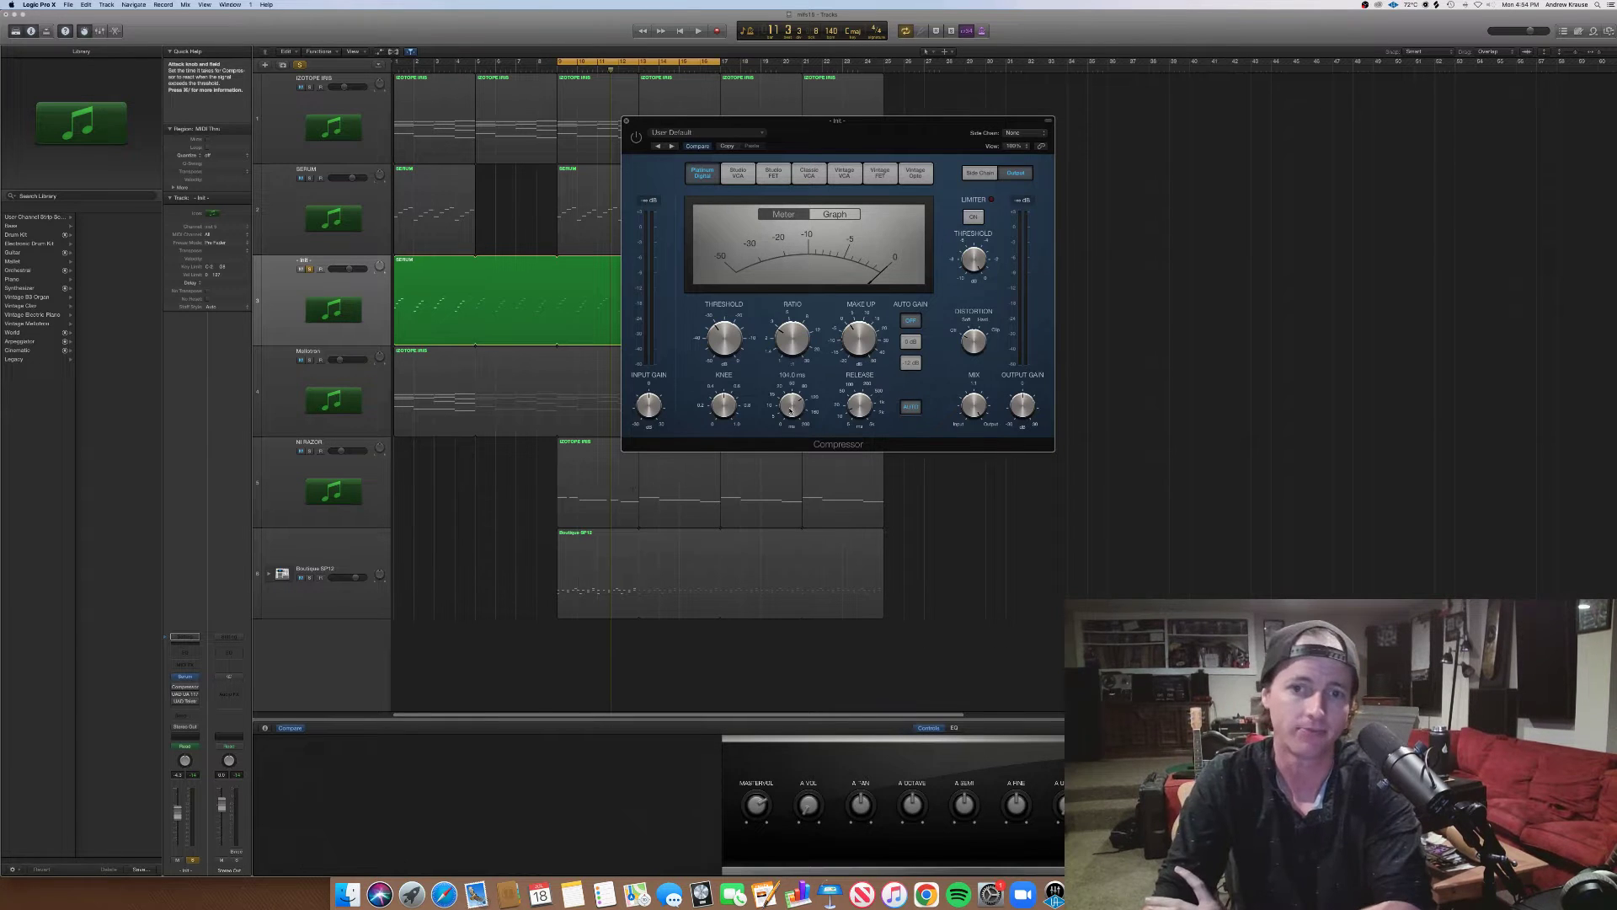
{"action": "left_click_drag", "start_coordinate": [792, 408], "coordinate": [789, 480]}
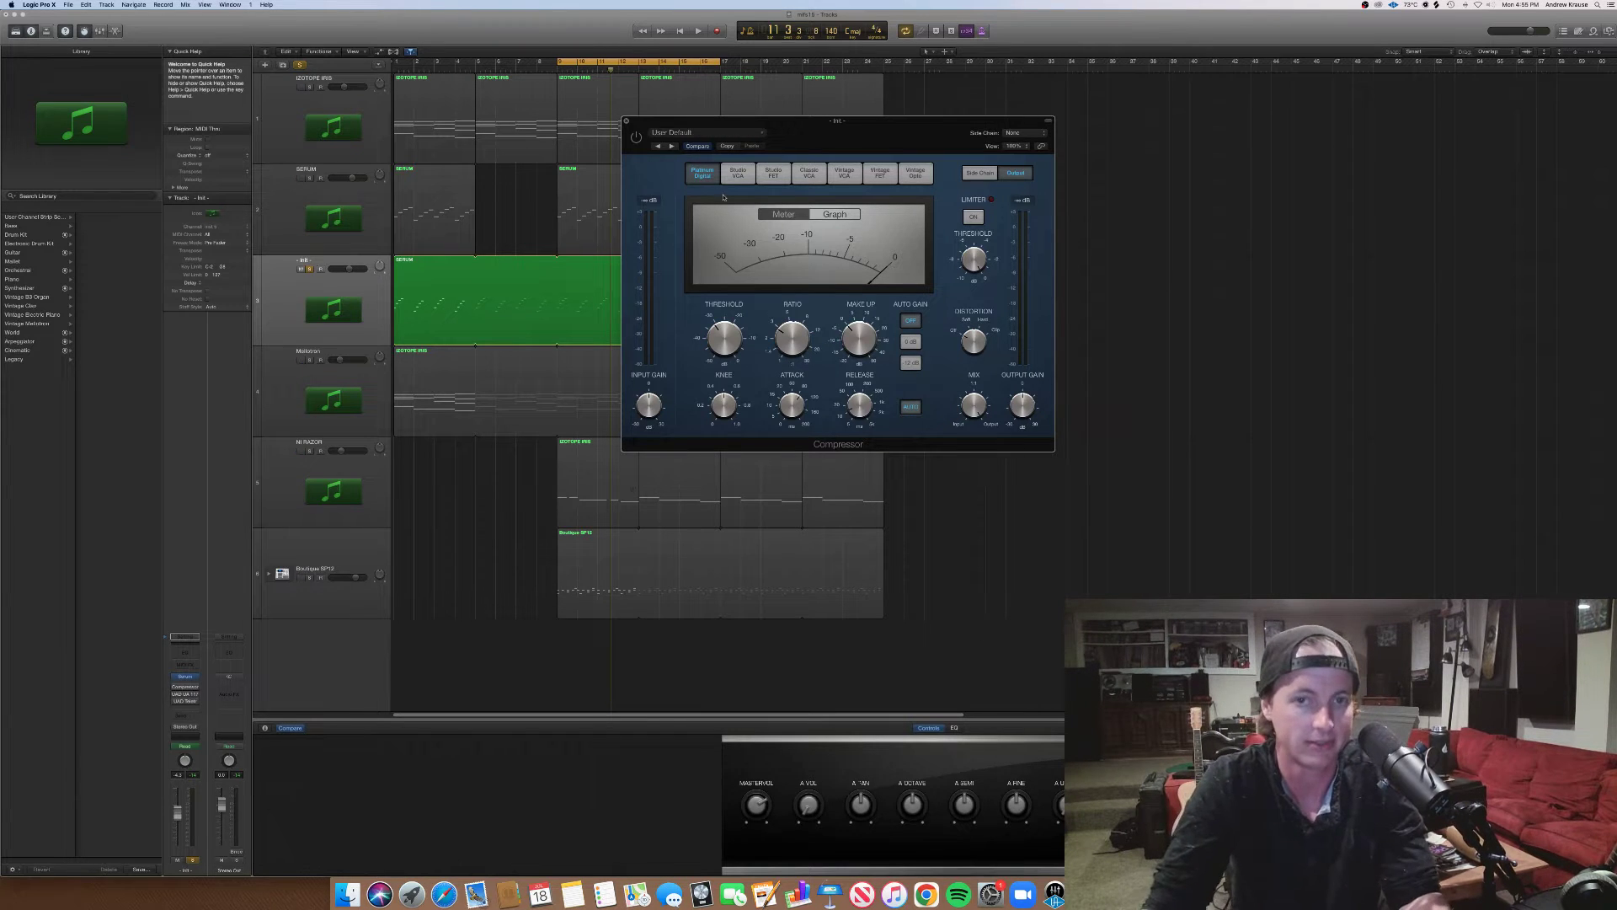
Play the looped section and switch the compressor off and on to compare the sound
{"action": "key", "text": "space"}
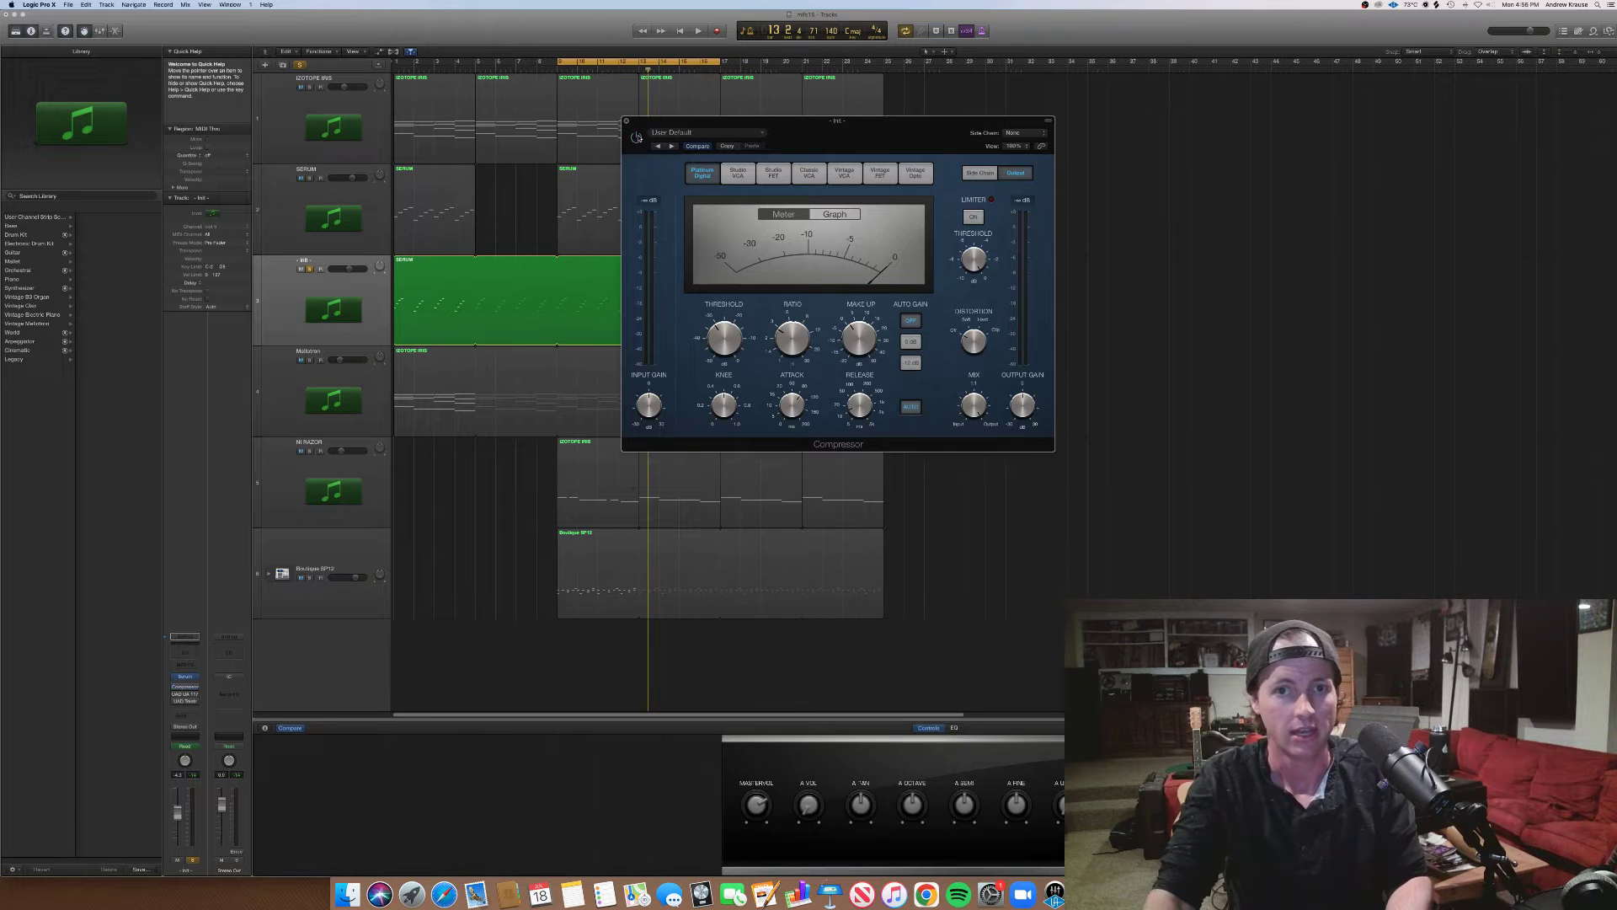
{"action": "key", "text": "space"}
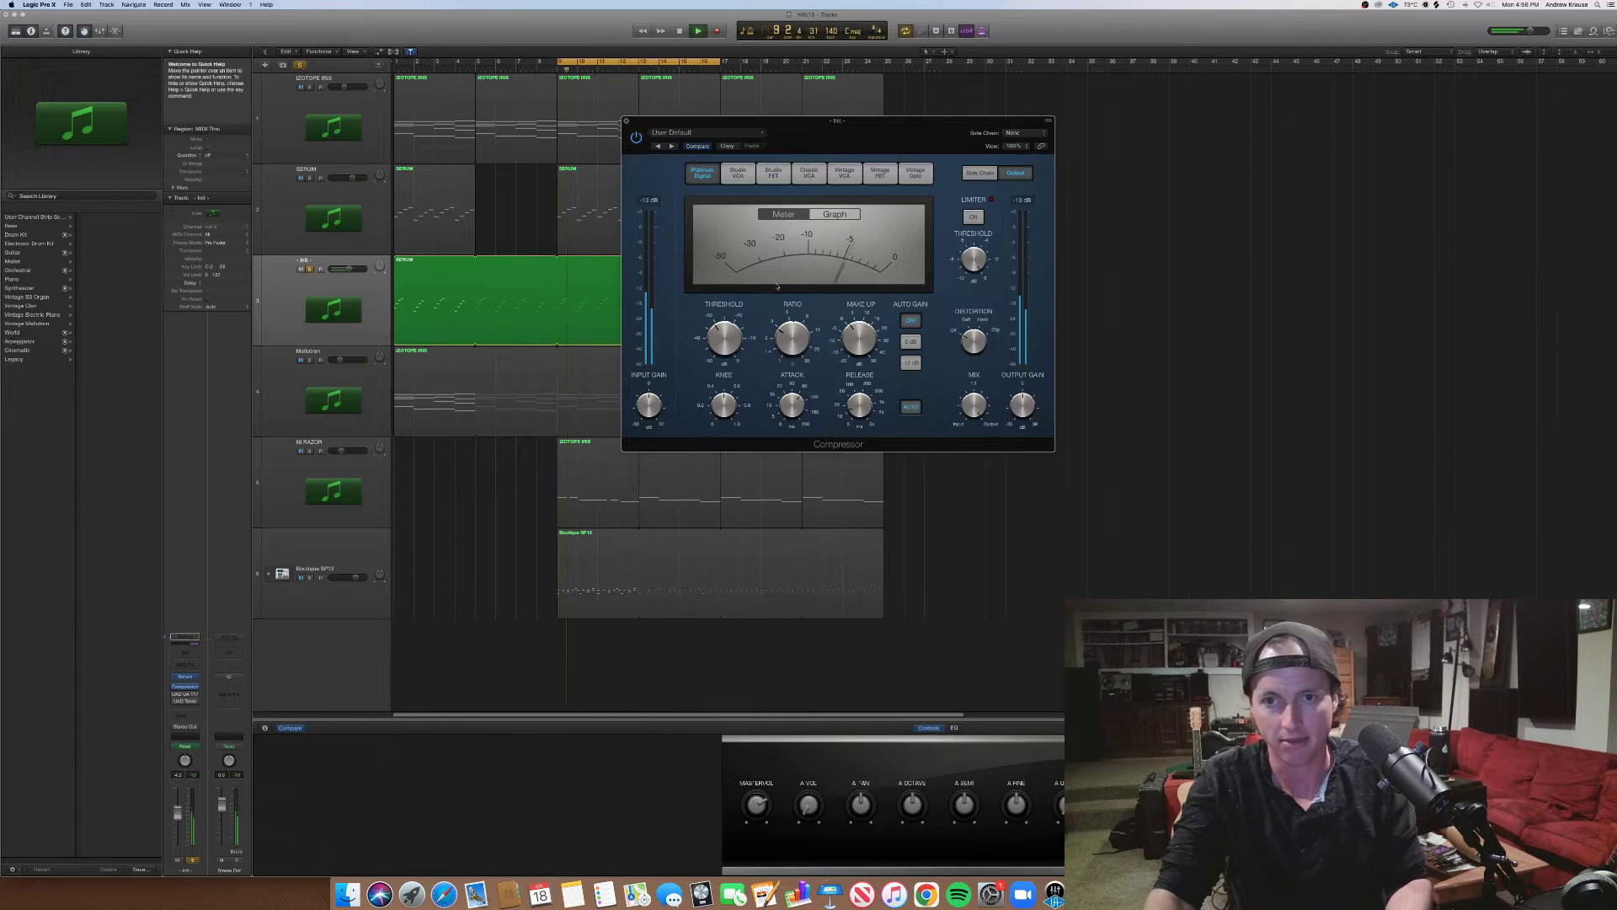
{"action": "left_click", "coordinate": [636, 140]}
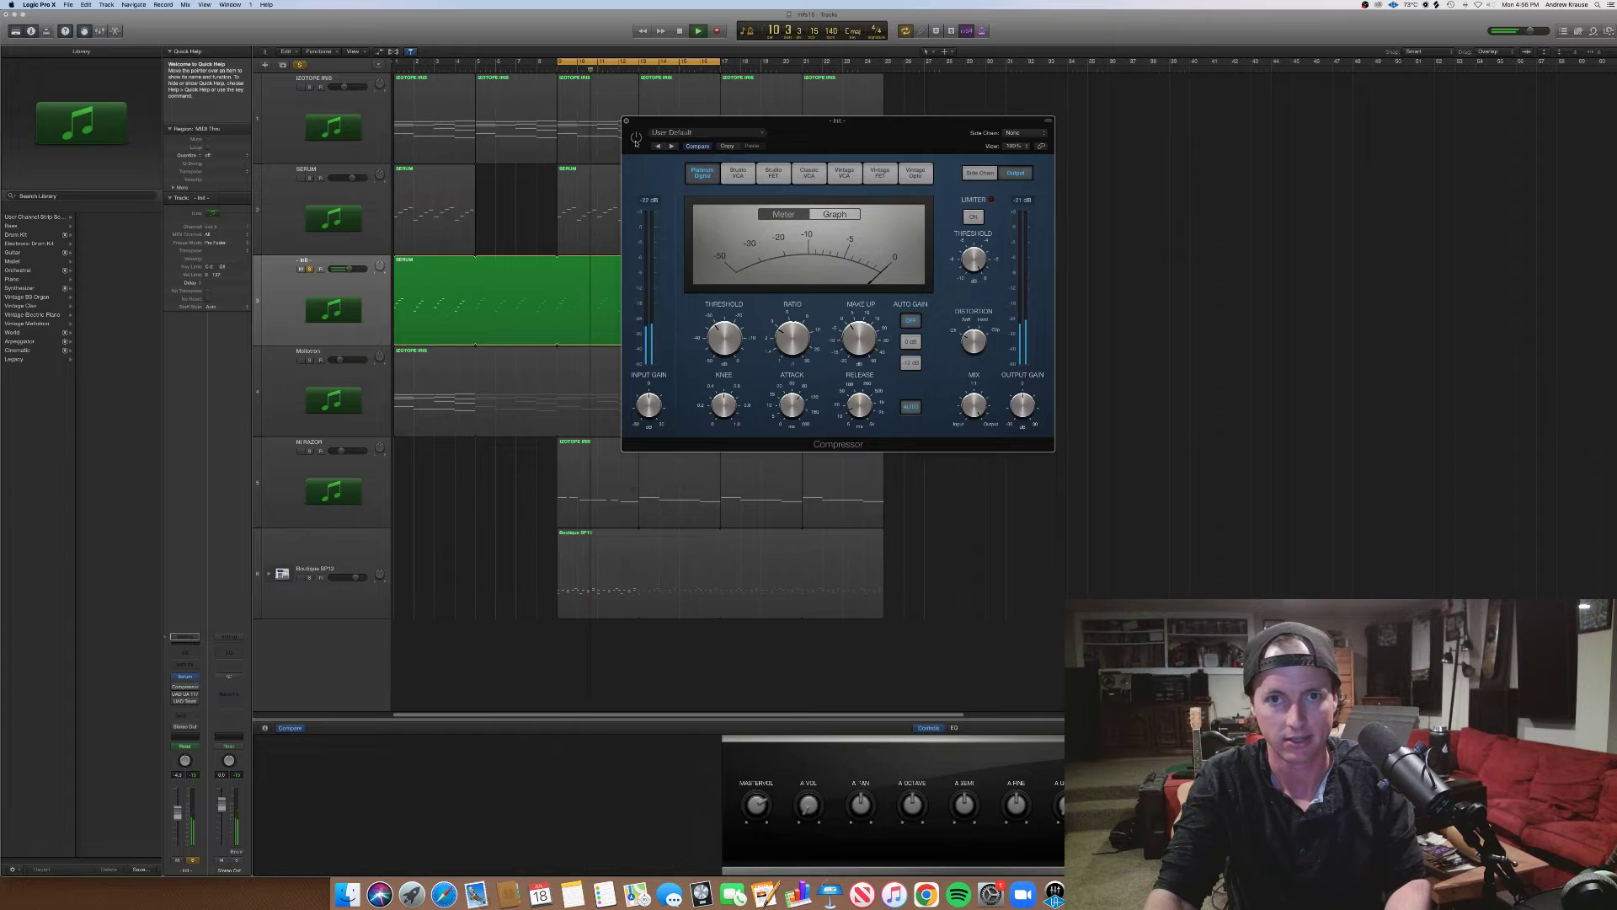
{"action": "left_click", "coordinate": [636, 140]}
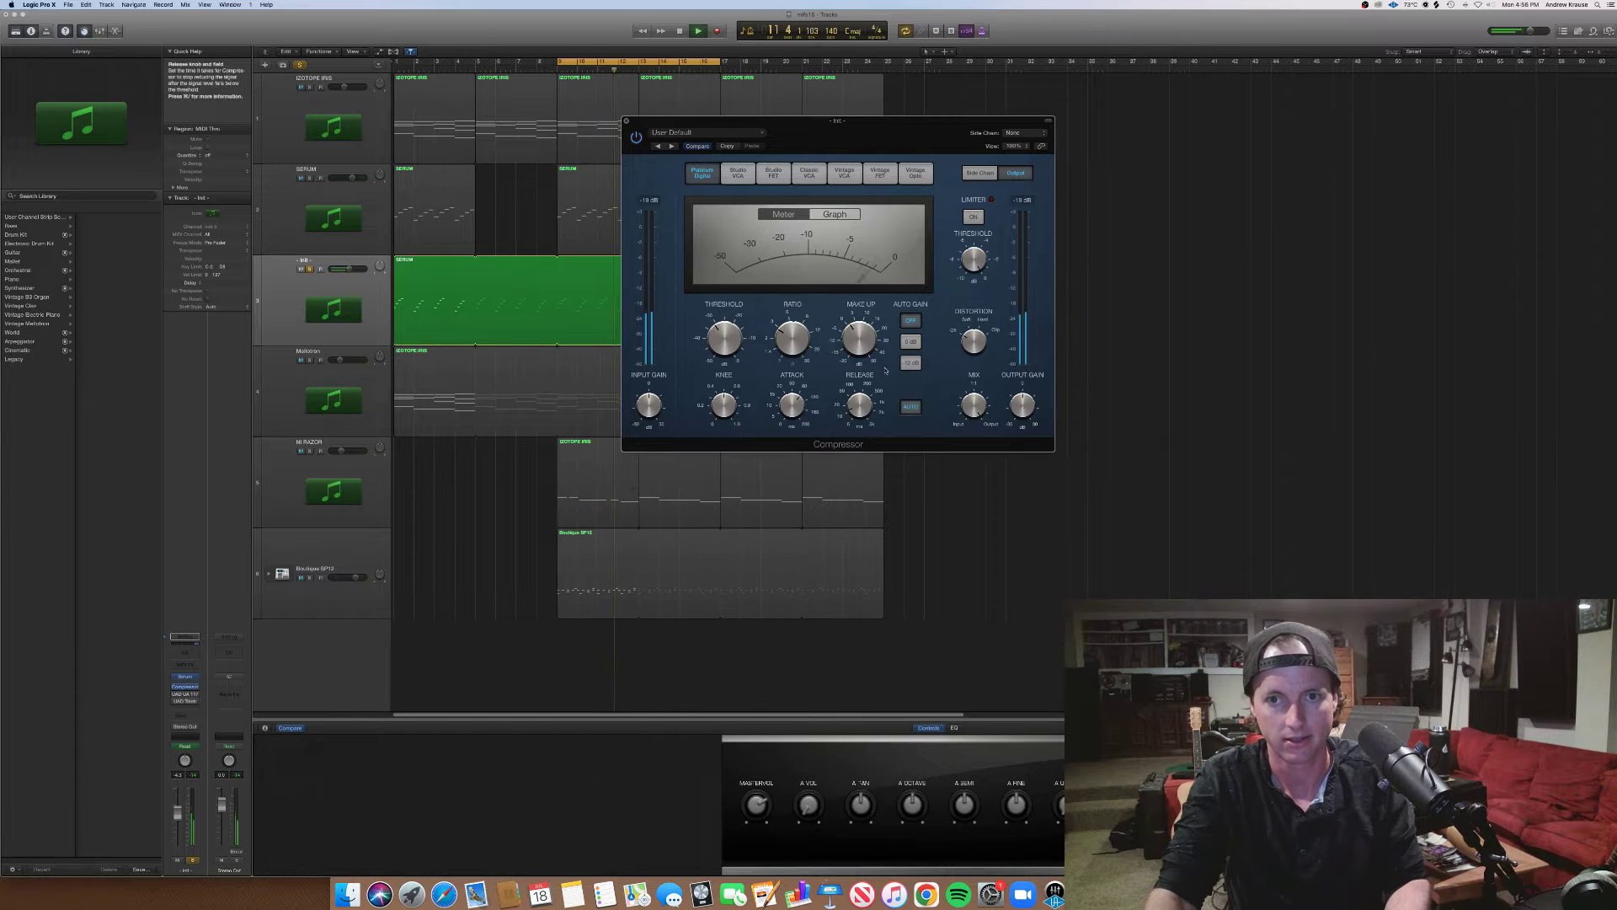
Set the compressor's make-up gain to 2.5 dB and compare the loop with the compressor bypassed and active
{"action": "left_click_drag", "start_coordinate": [859, 347], "coordinate": [859, 343]}
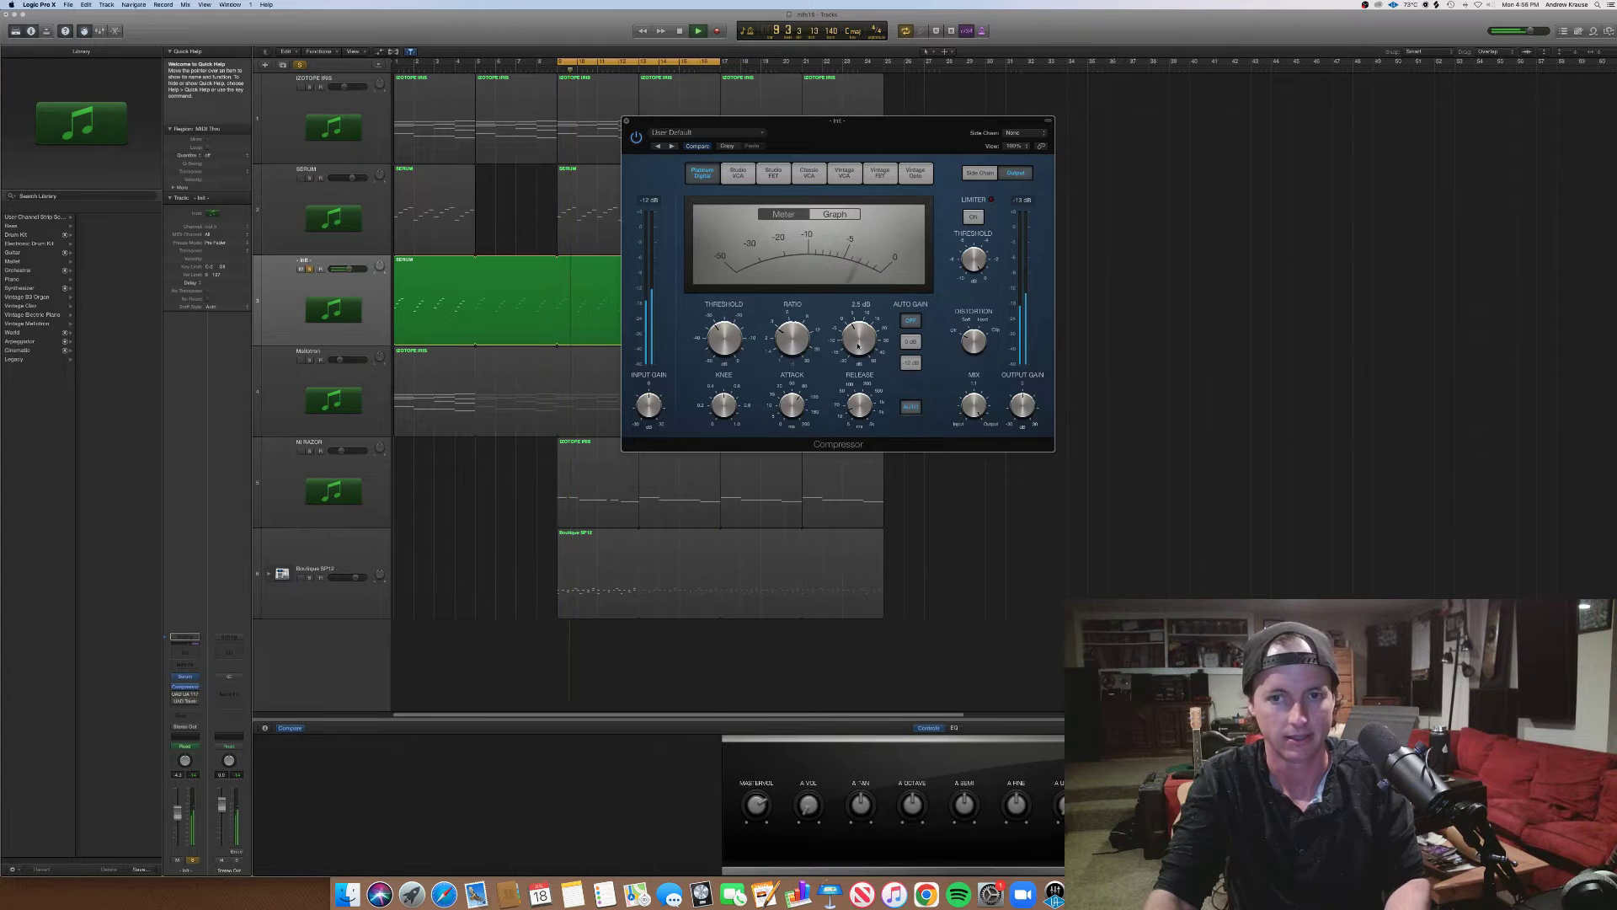
{"action": "key", "text": "space"}
{"action": "key", "text": "space"}
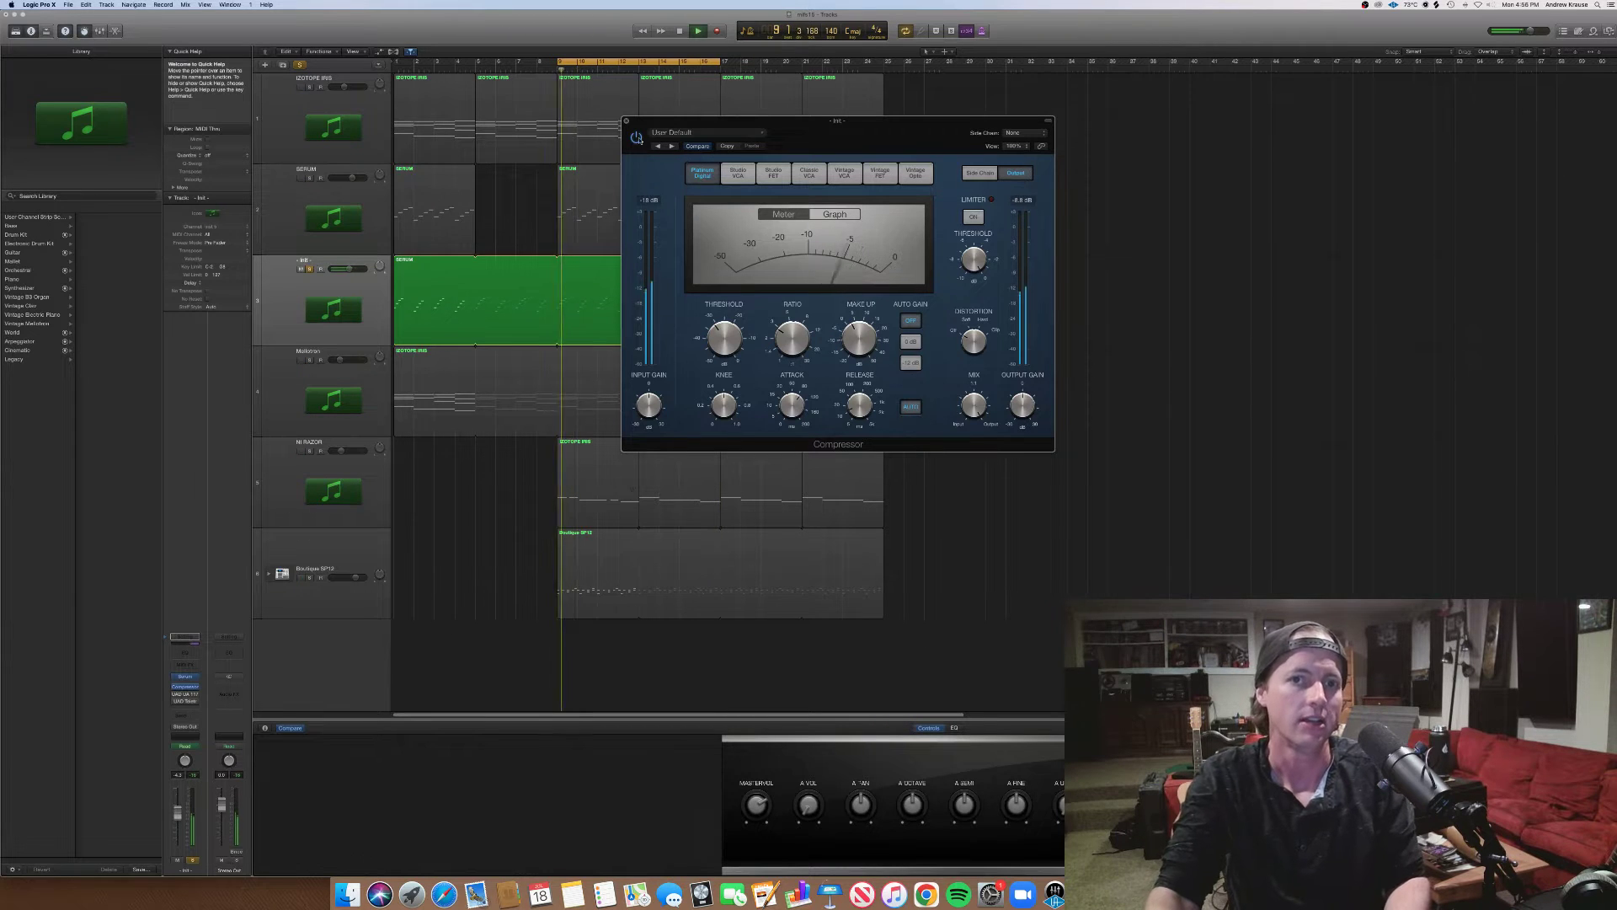
{"action": "left_click", "coordinate": [636, 136]}
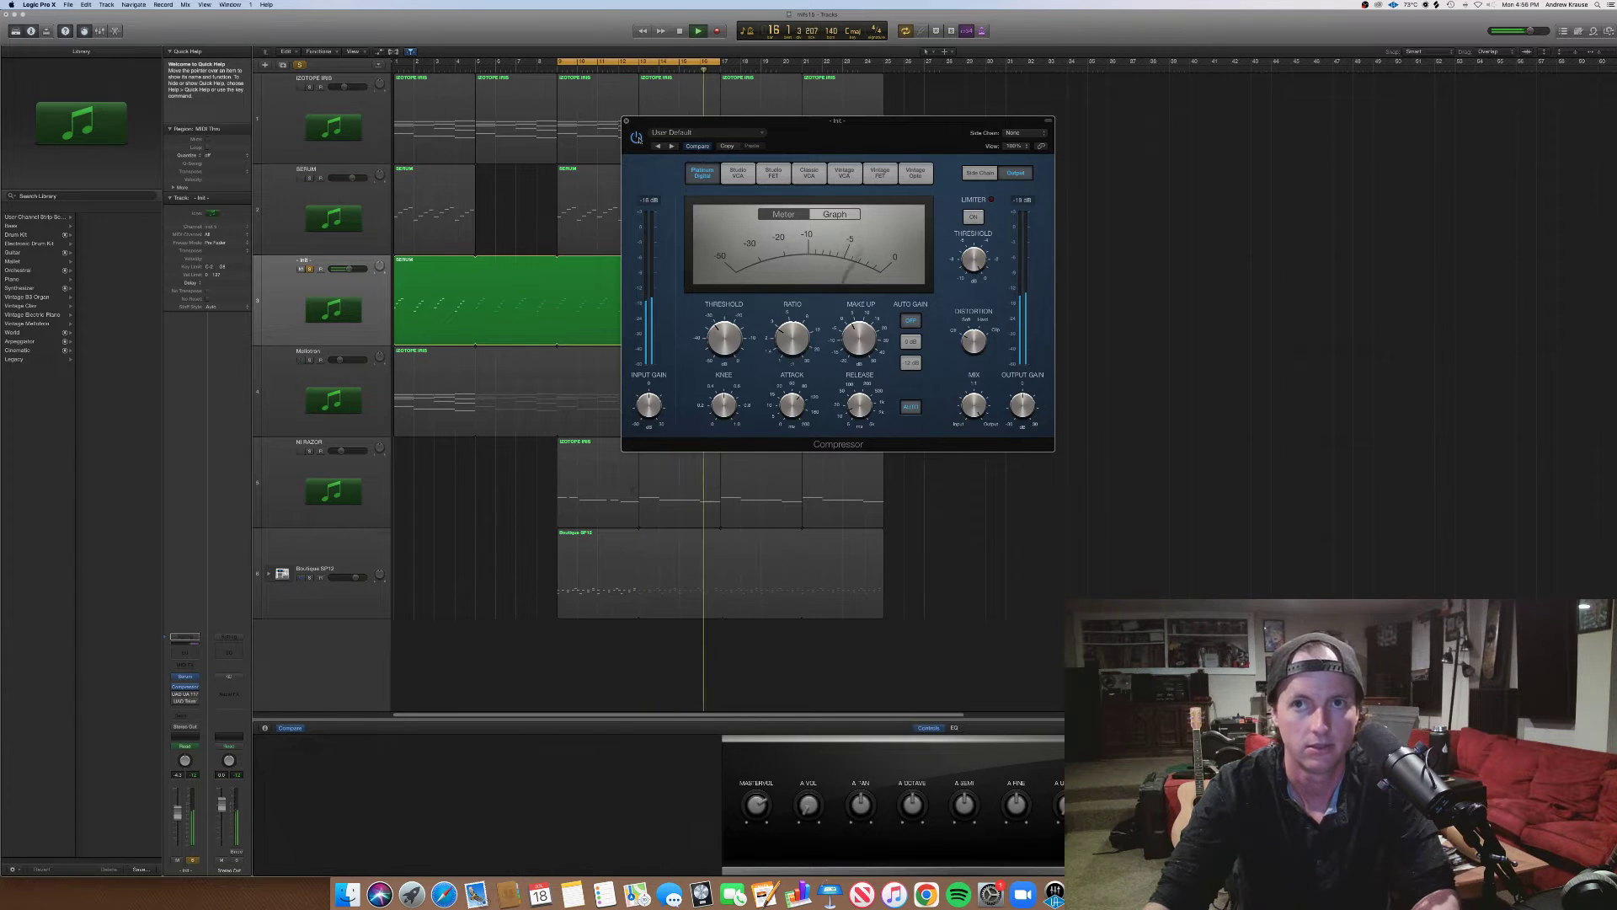
{"action": "key", "text": "space"}
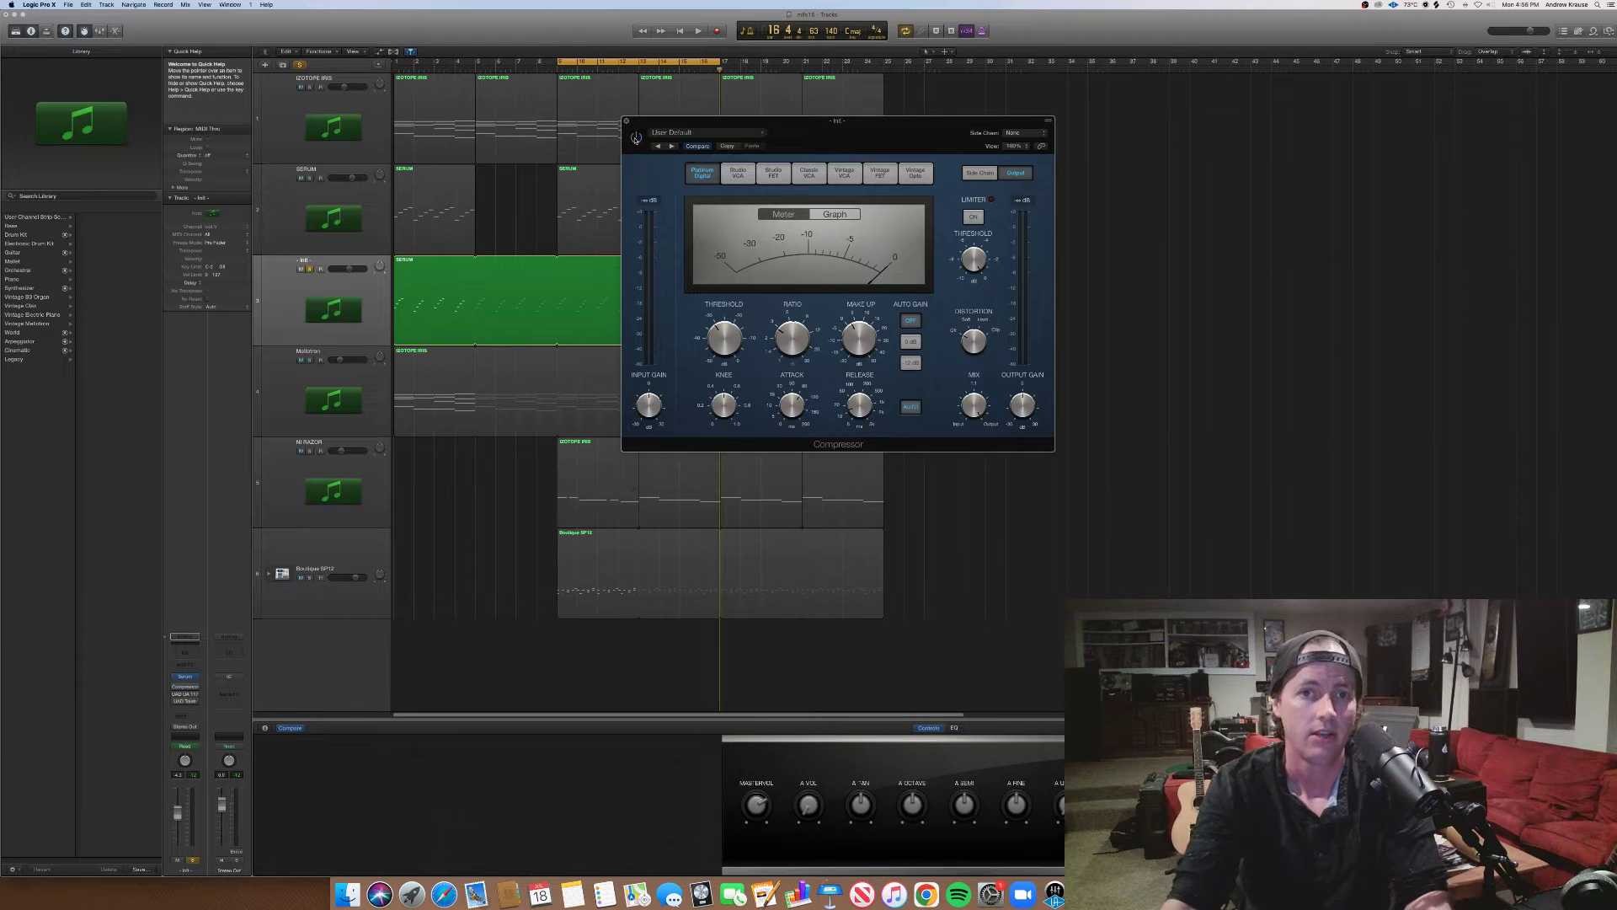
{"action": "key", "text": "space"}
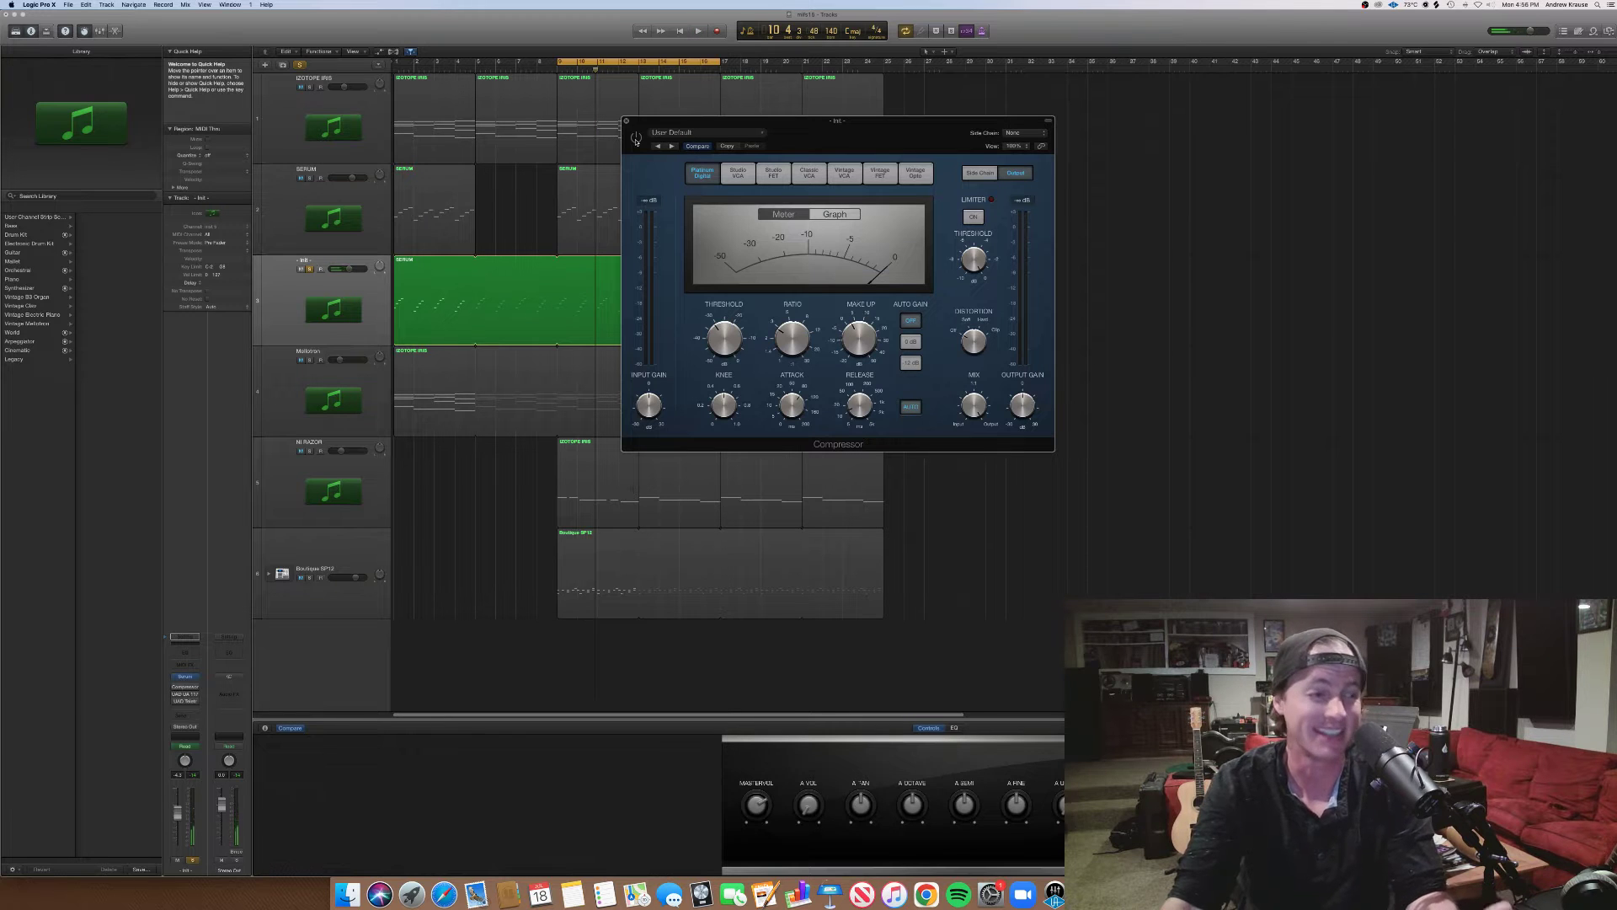
{"action": "left_click", "coordinate": [636, 139]}
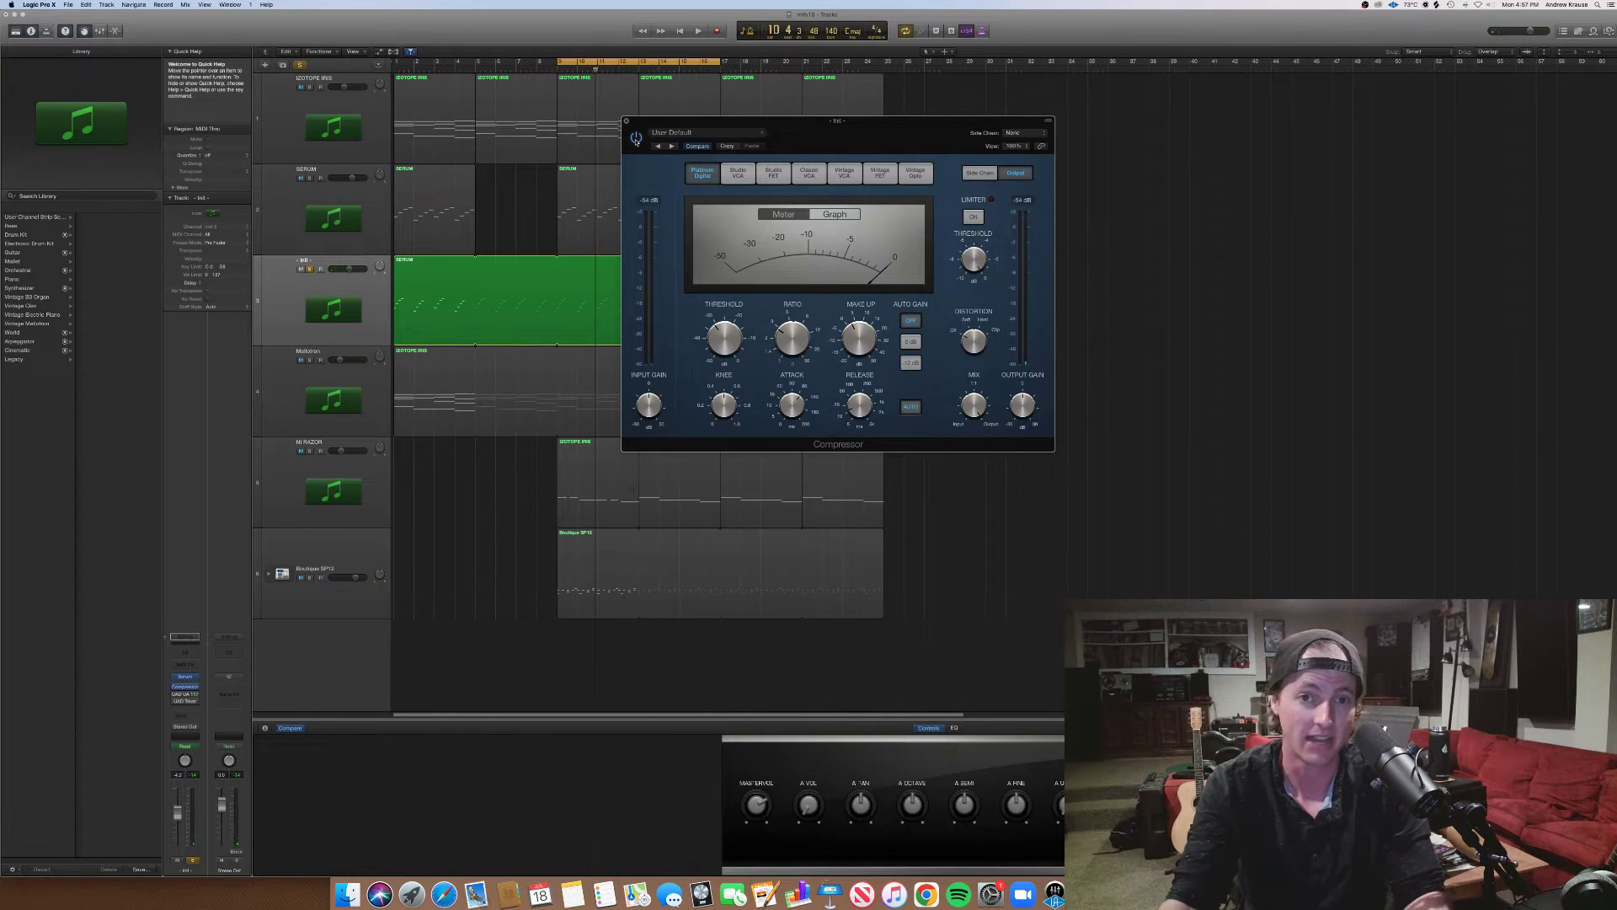
During loop playback, lower the threshold to about -46 dB and raise the make-up gain strongly to compensate
{"action": "key", "text": "space"}
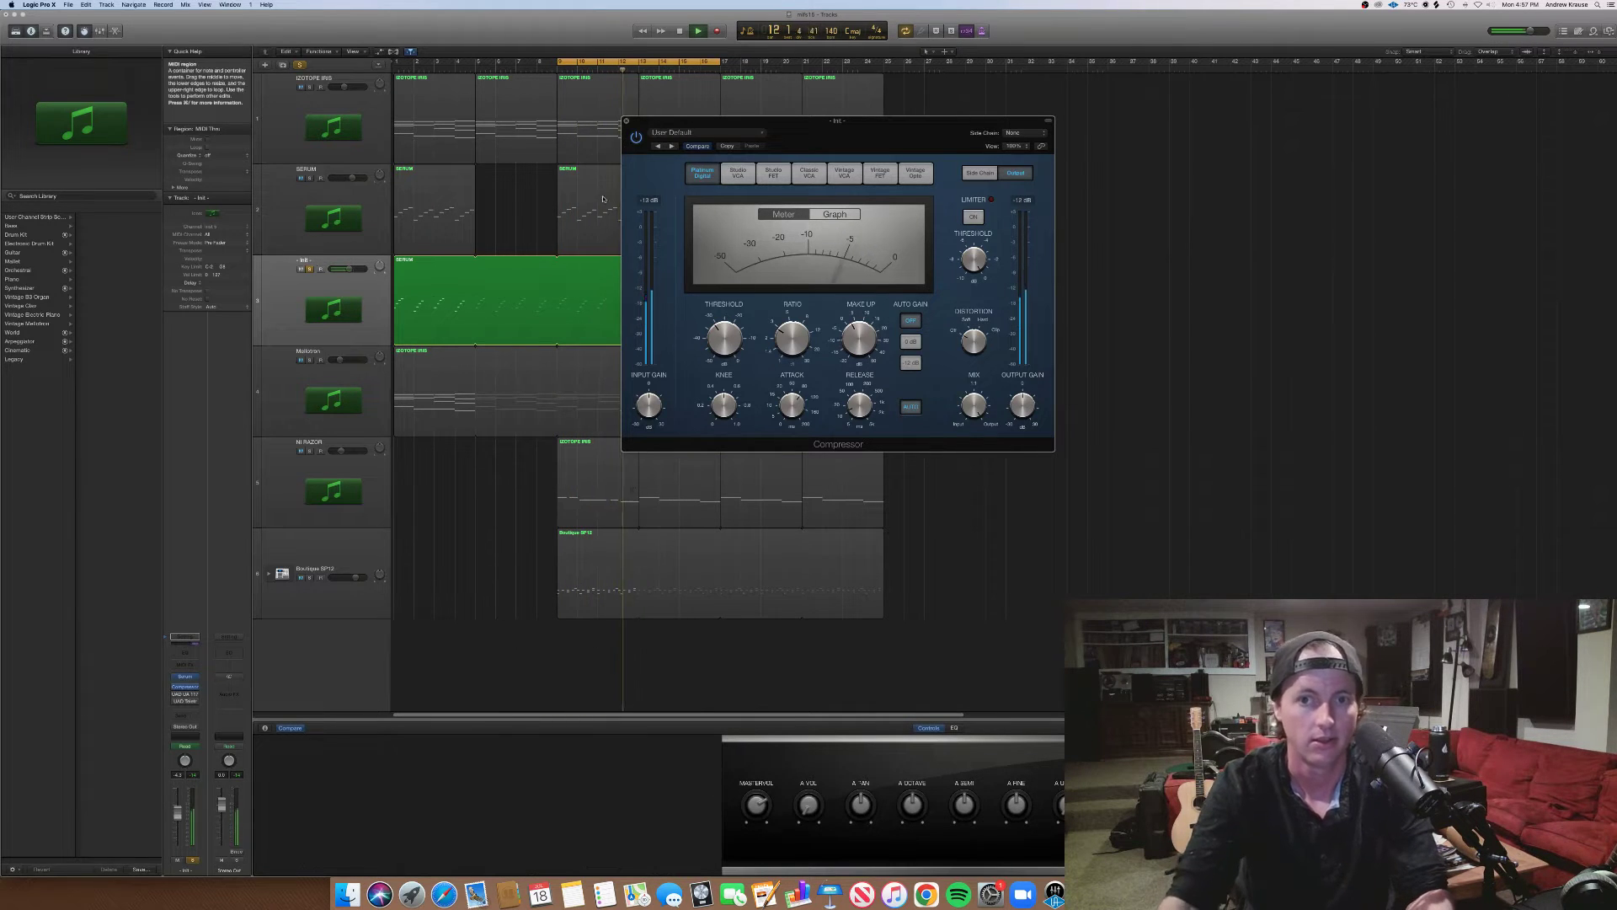
{"action": "left_click_drag", "start_coordinate": [740, 317], "coordinate": [728, 383]}
{"action": "key", "text": "space"}
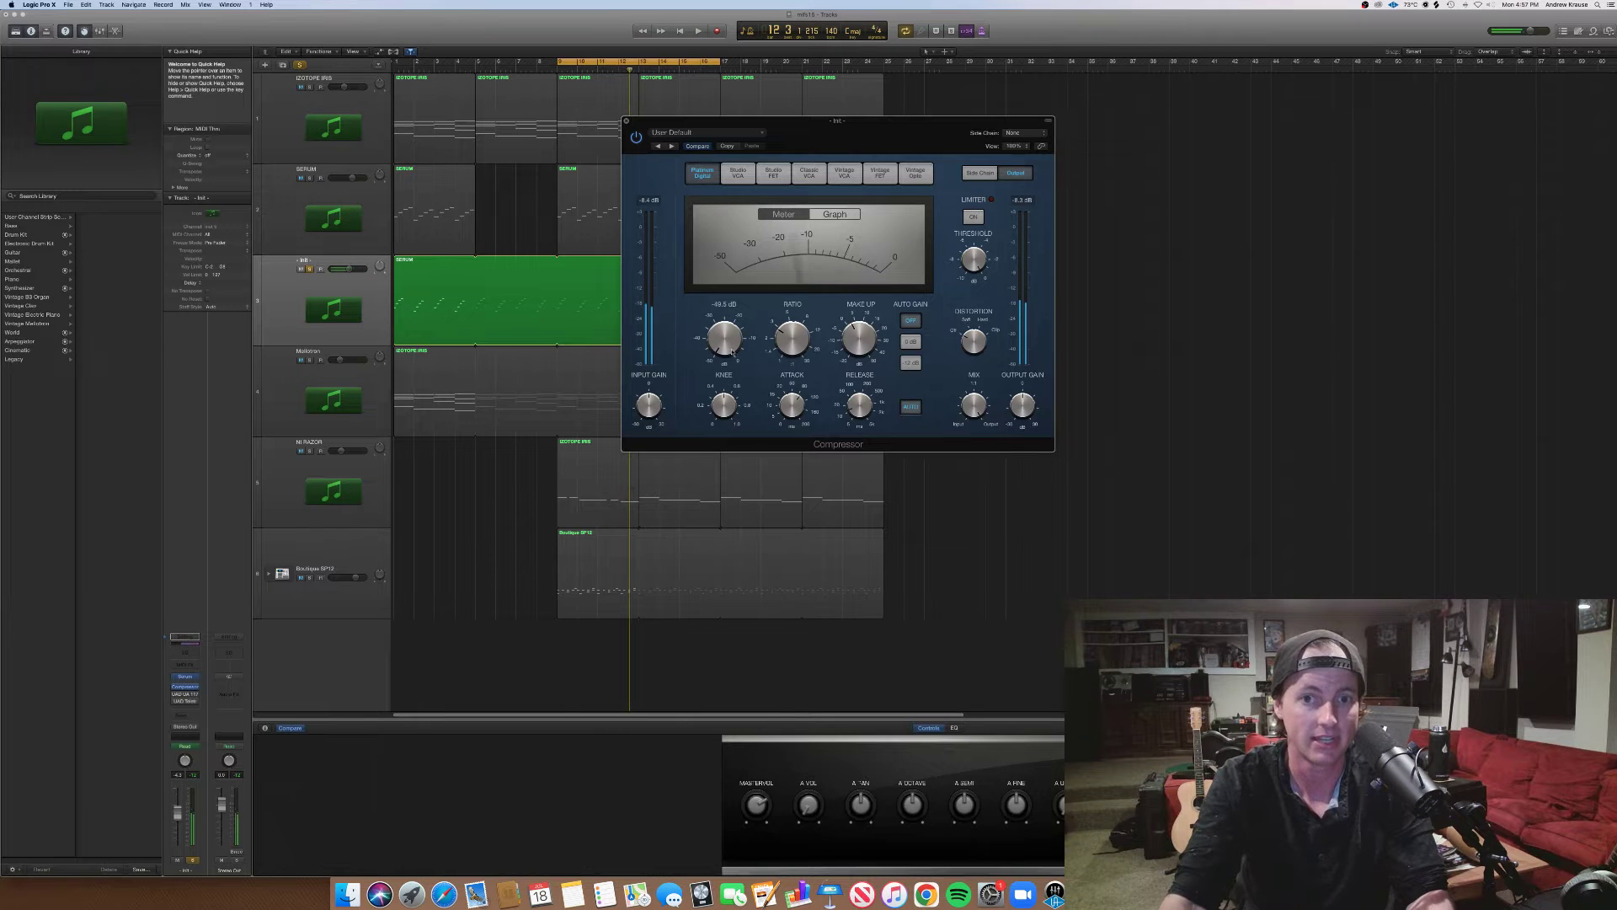
{"action": "key", "text": "space"}
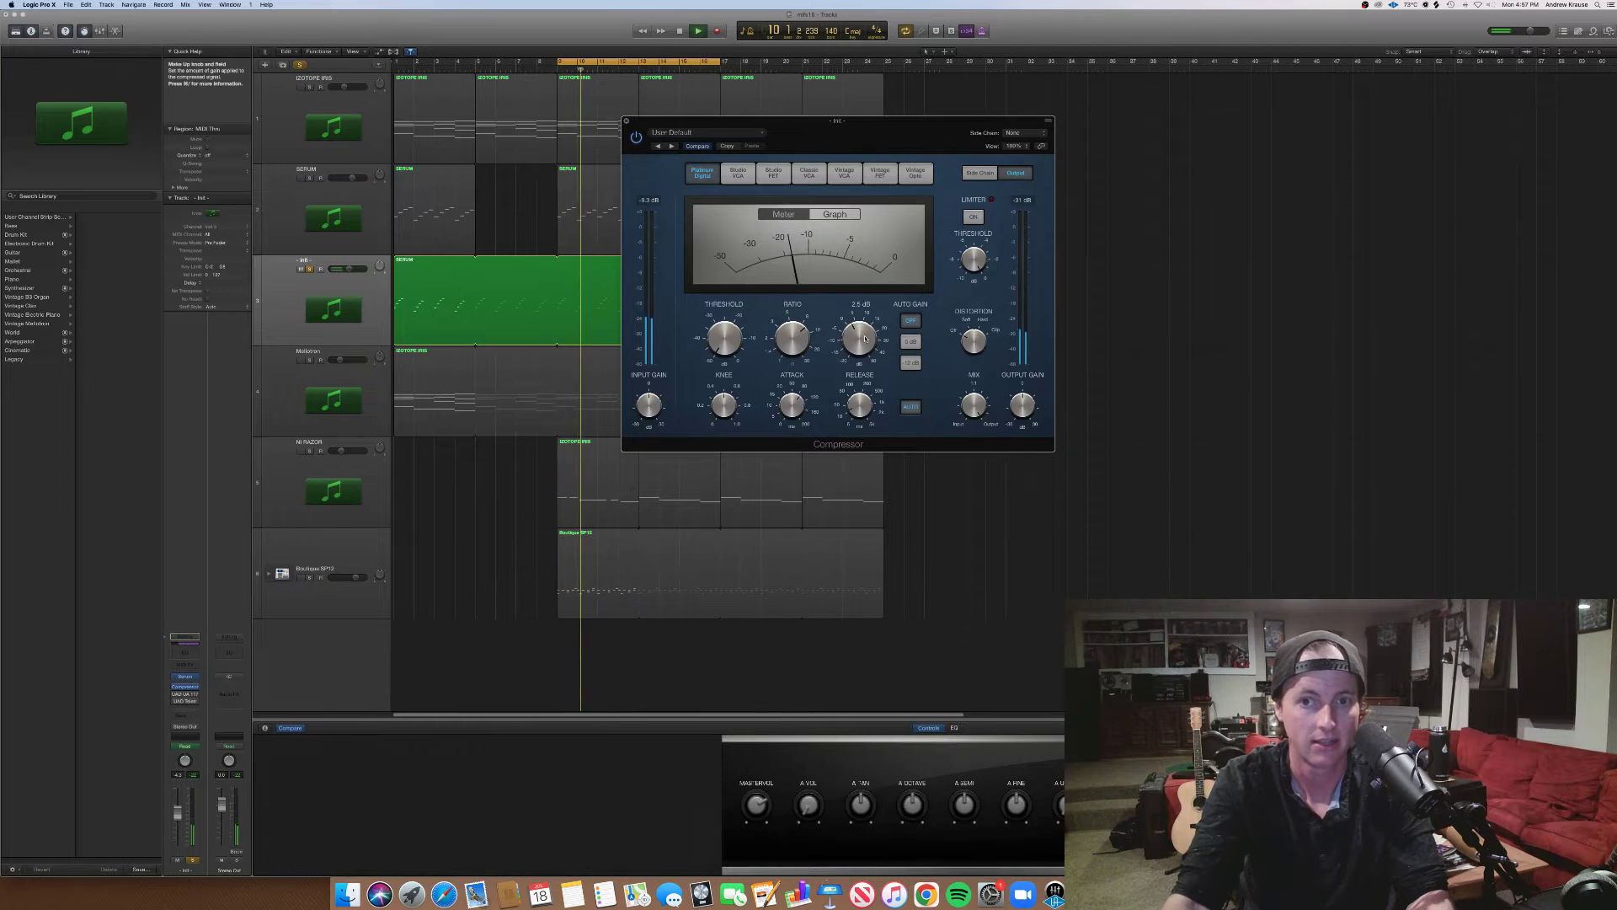
{"action": "left_click_drag", "start_coordinate": [865, 339], "coordinate": [877, 306]}
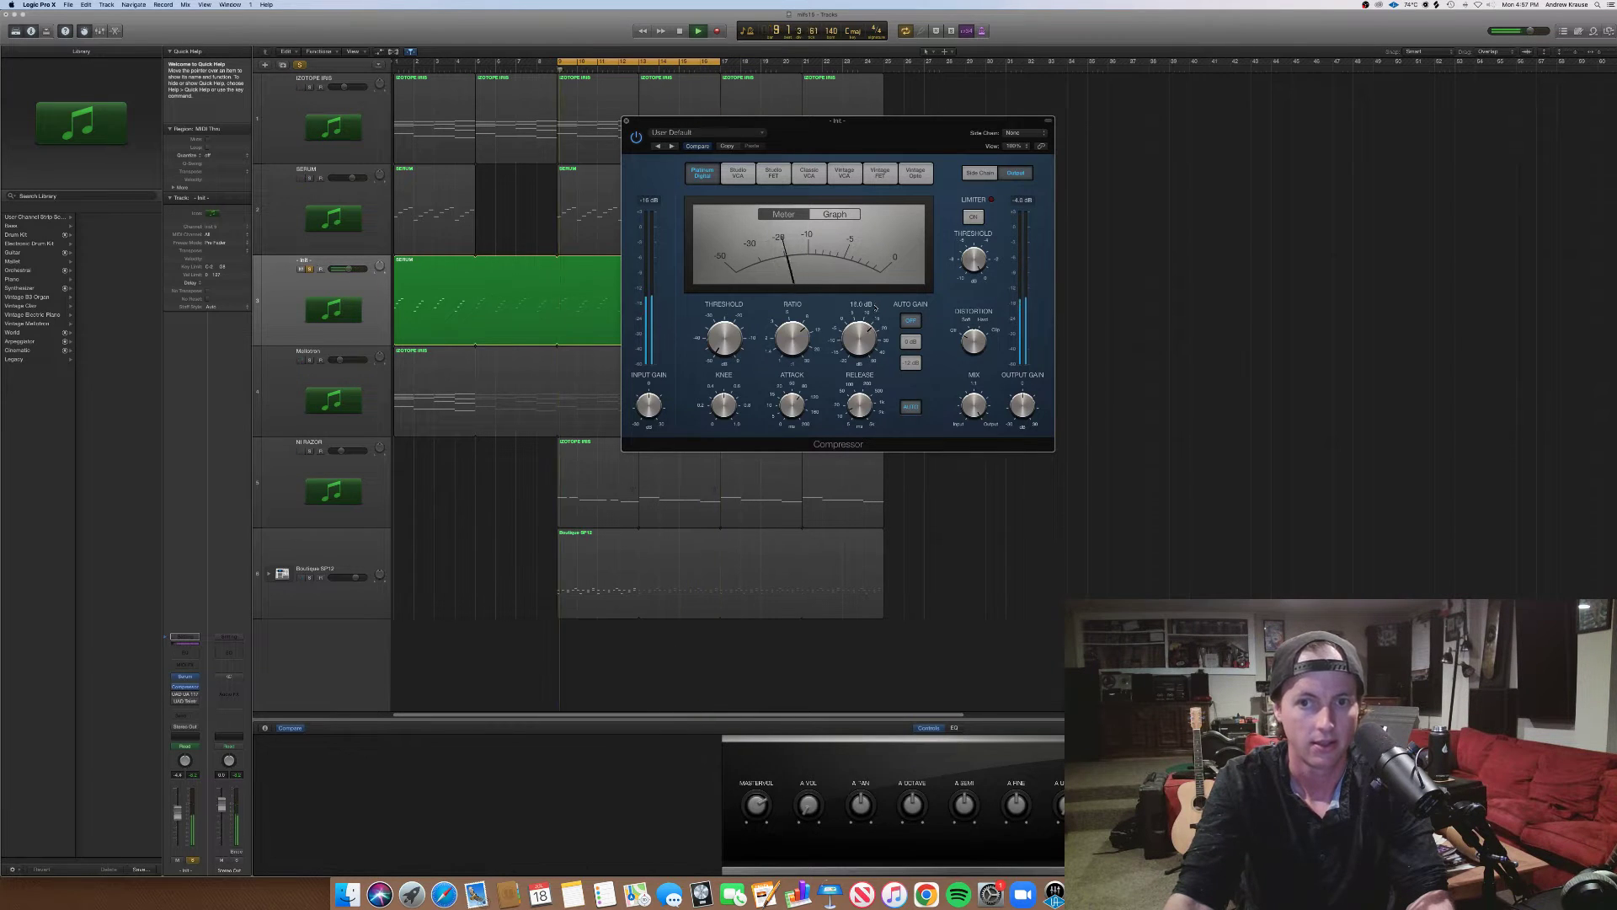
Reduce the make-up gain to about 3 dB, raise the threshold to lessen the compression, and stop playback
{"action": "left_click_drag", "start_coordinate": [876, 305], "coordinate": [876, 332]}
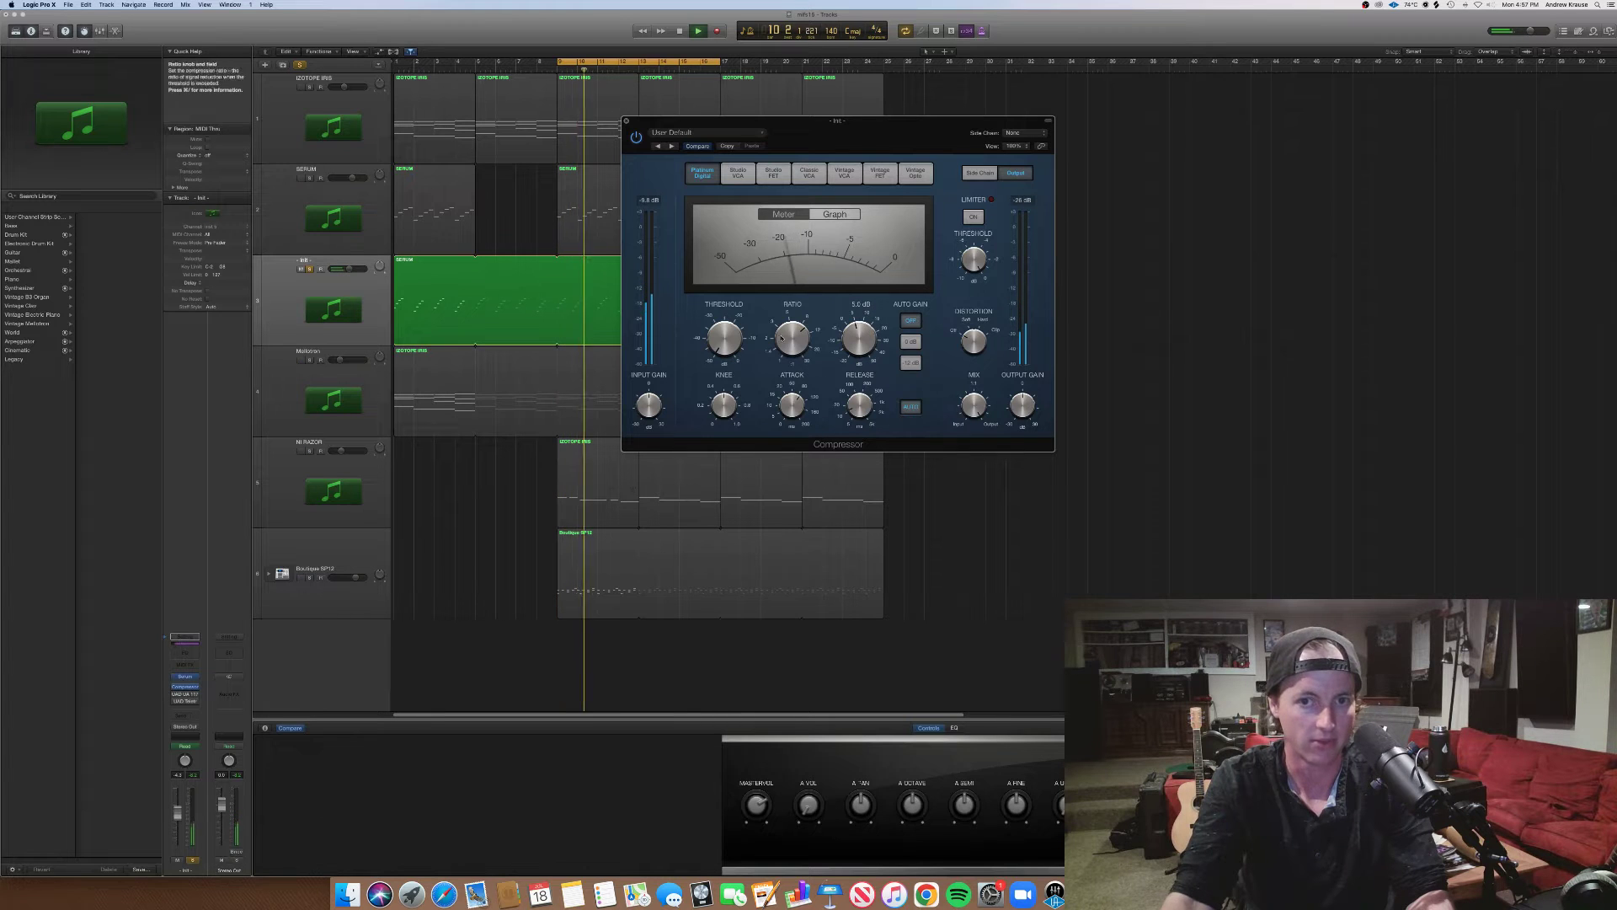
{"action": "left_click_drag", "start_coordinate": [742, 352], "coordinate": [743, 332]}
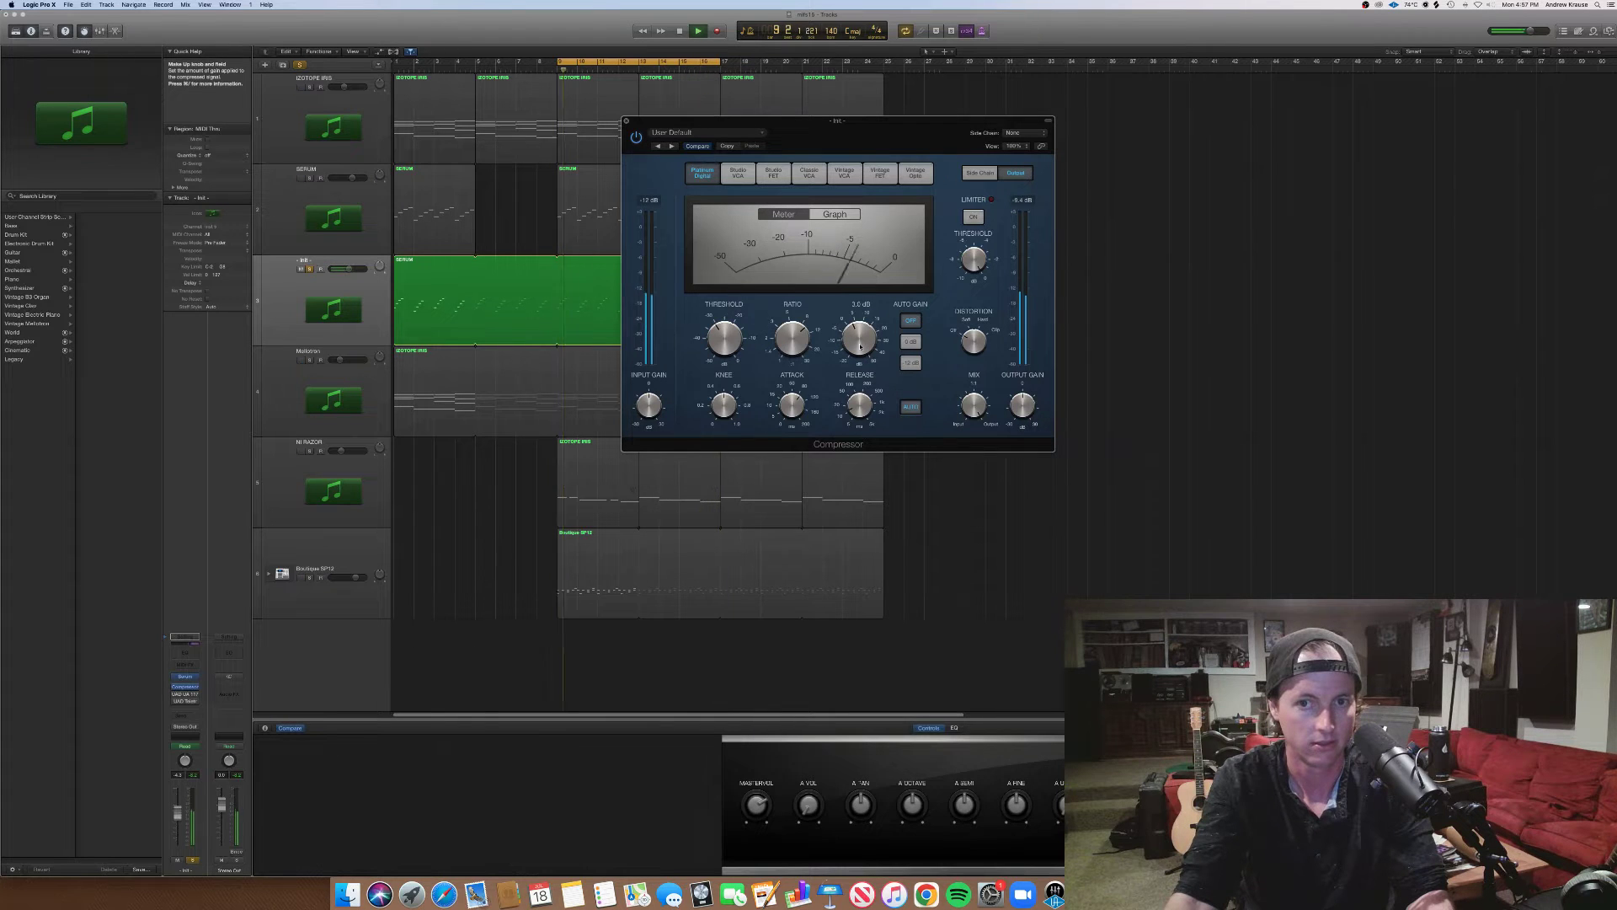
{"action": "key", "text": "space"}
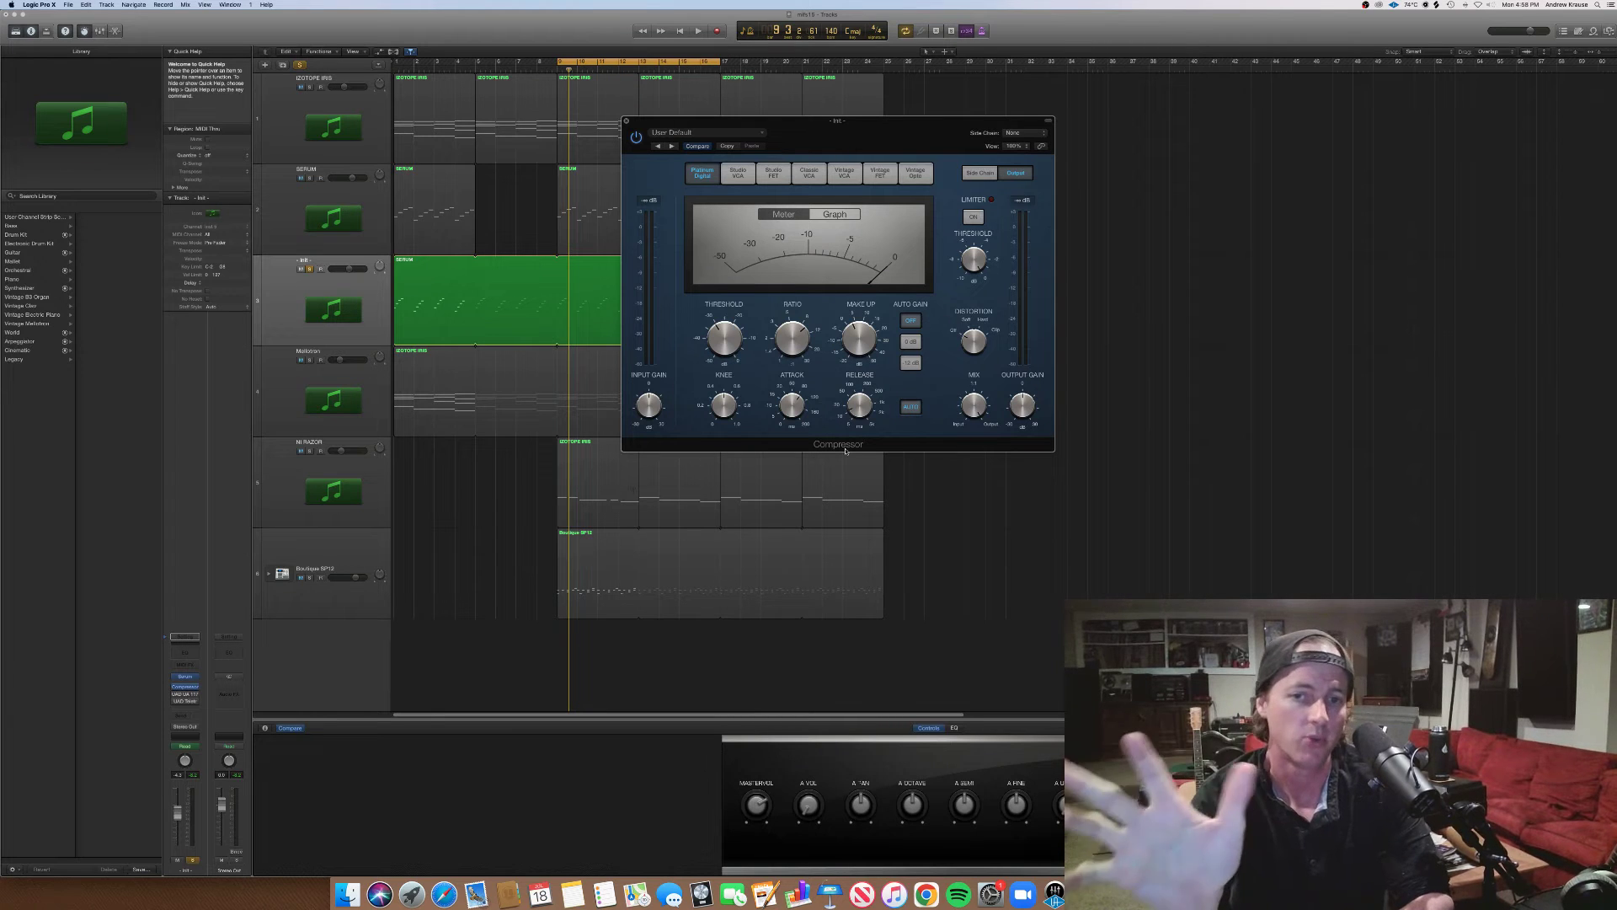
Audition the compressor's attack at about 0.5 ms, and raise it to a much slower time while the loop plays
{"action": "mouse_move", "coordinate": [788, 406]}
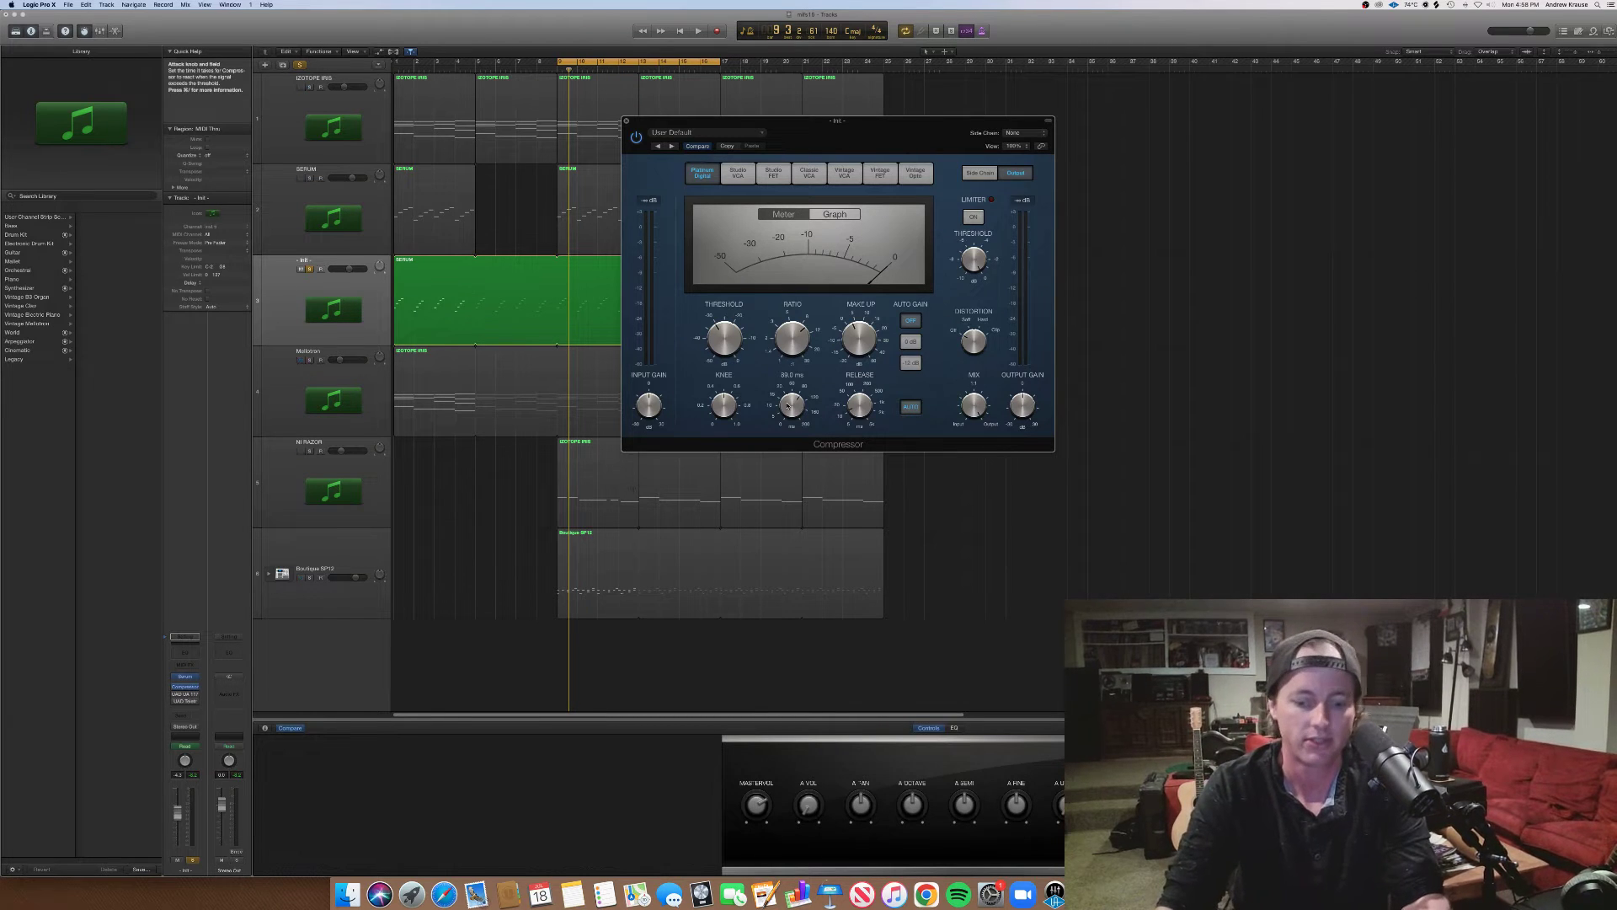
{"action": "key", "text": "space"}
{"action": "left_click_drag", "start_coordinate": [789, 406], "coordinate": [795, 456]}
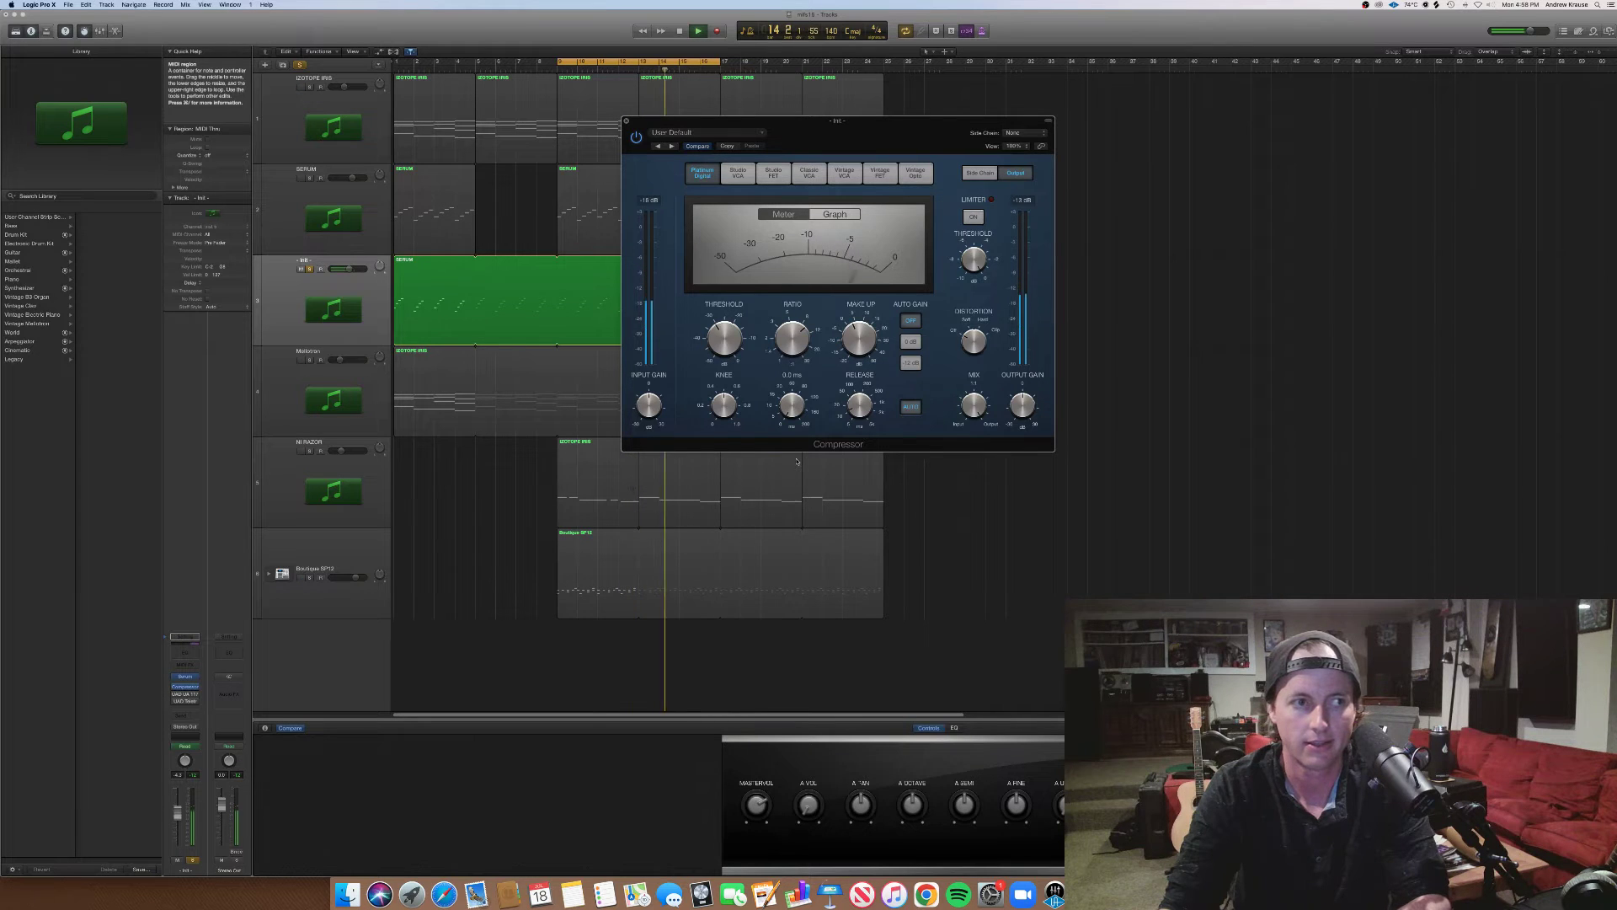
{"action": "key", "text": "space"}
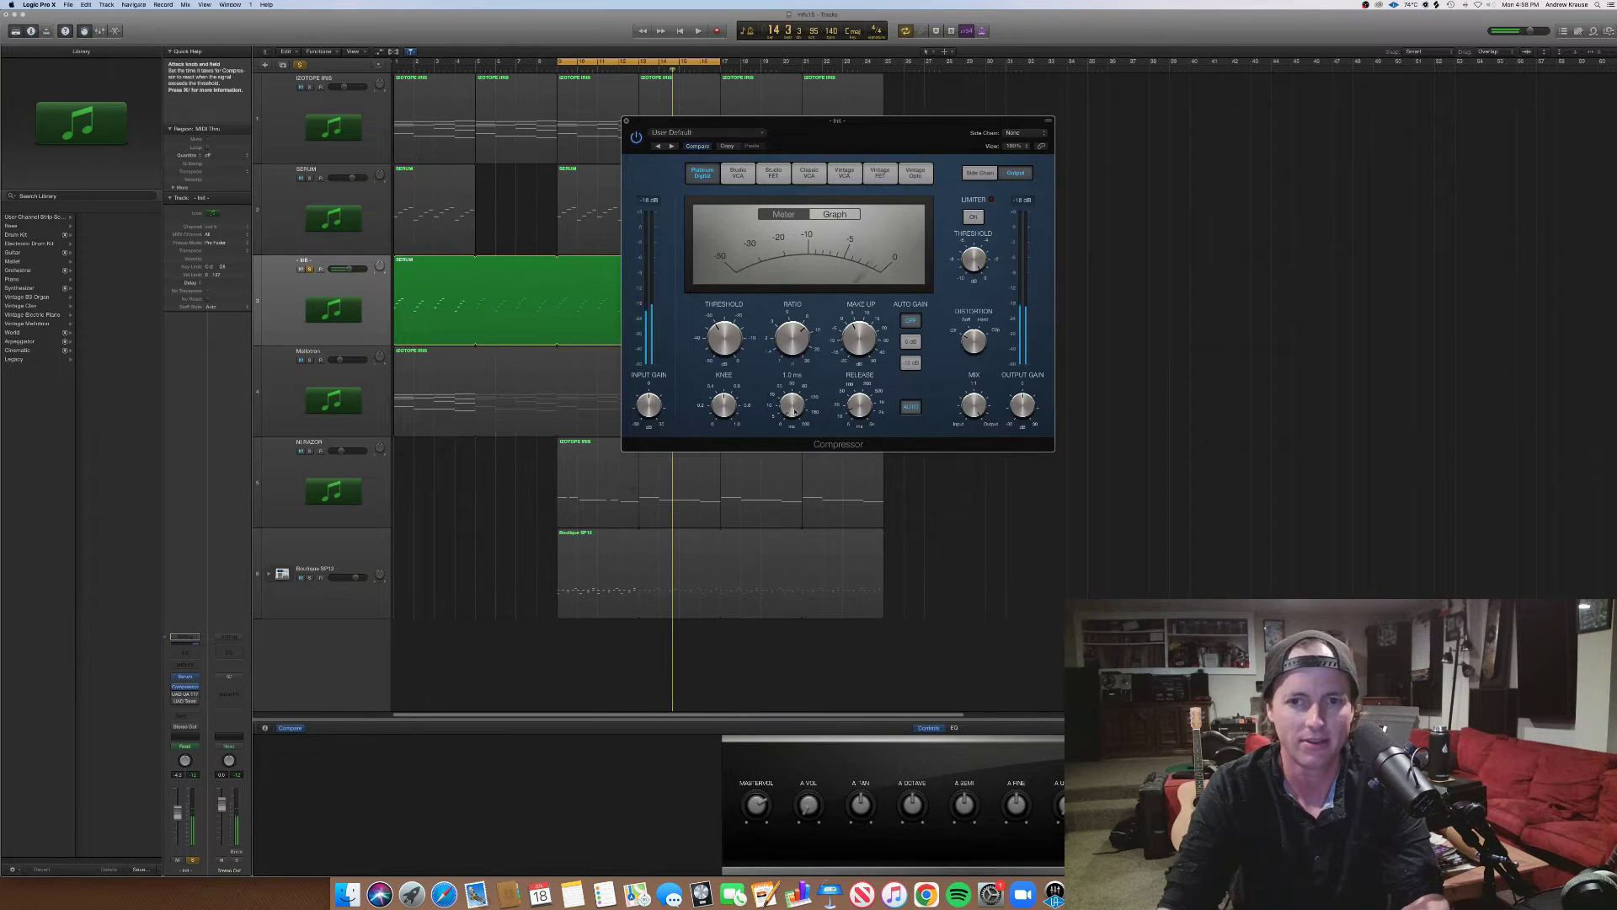
{"action": "key", "text": "space"}
{"action": "left_click_drag", "start_coordinate": [792, 405], "coordinate": [799, 384]}
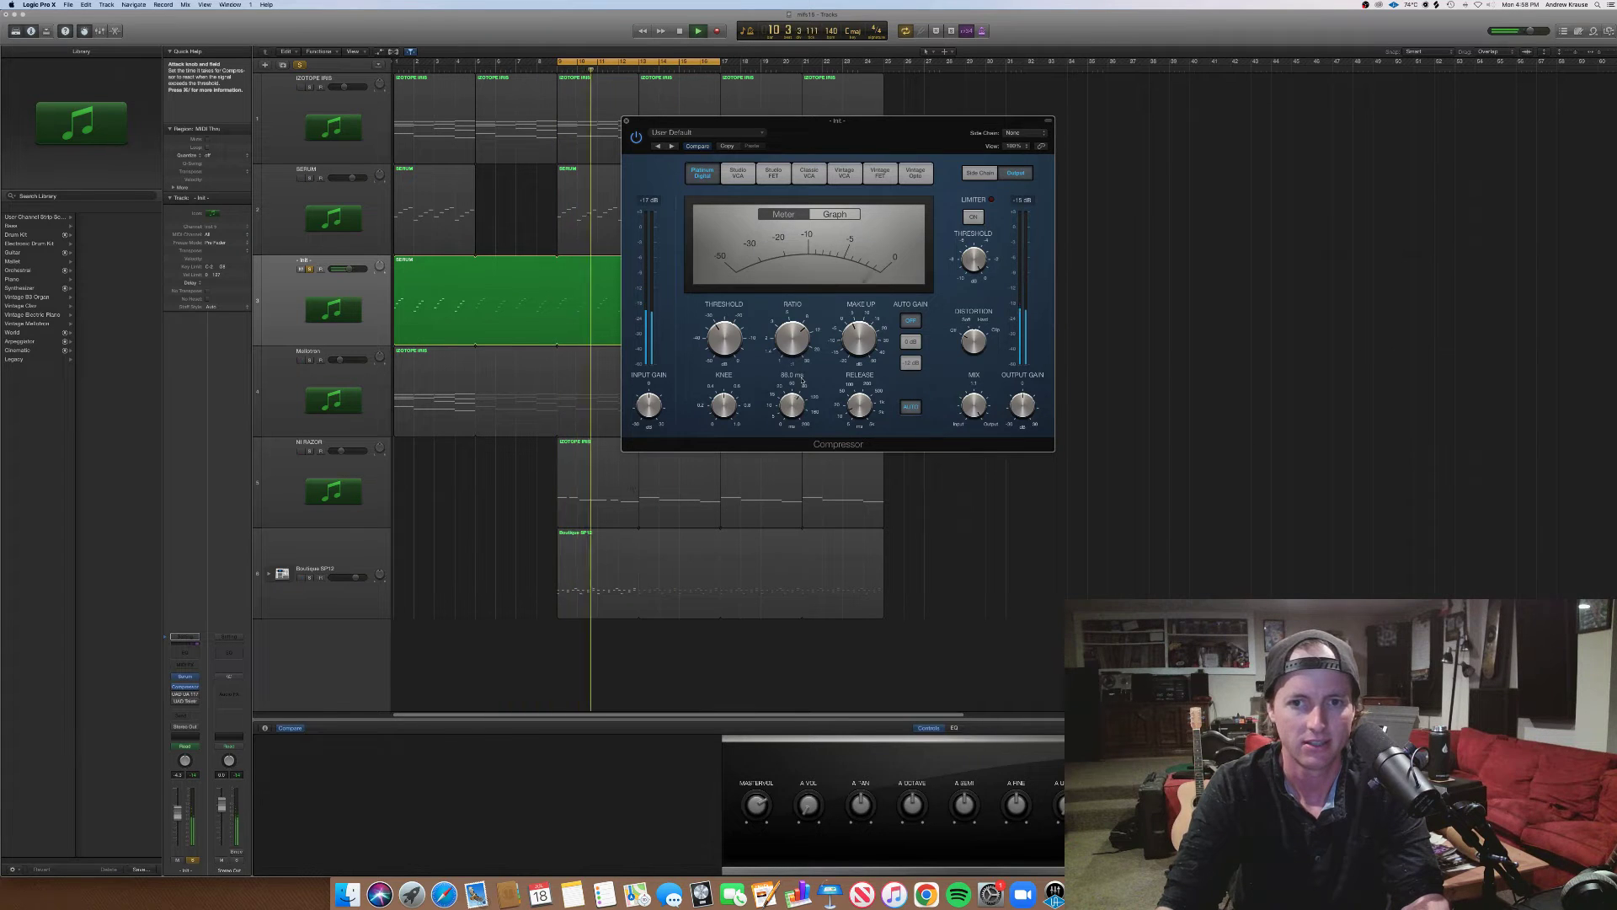
Sweep the compressor's release between slow and fast times while the loop plays, check the make-up gain, and stop playback
{"action": "left_click_drag", "start_coordinate": [798, 384], "coordinate": [865, 344]}
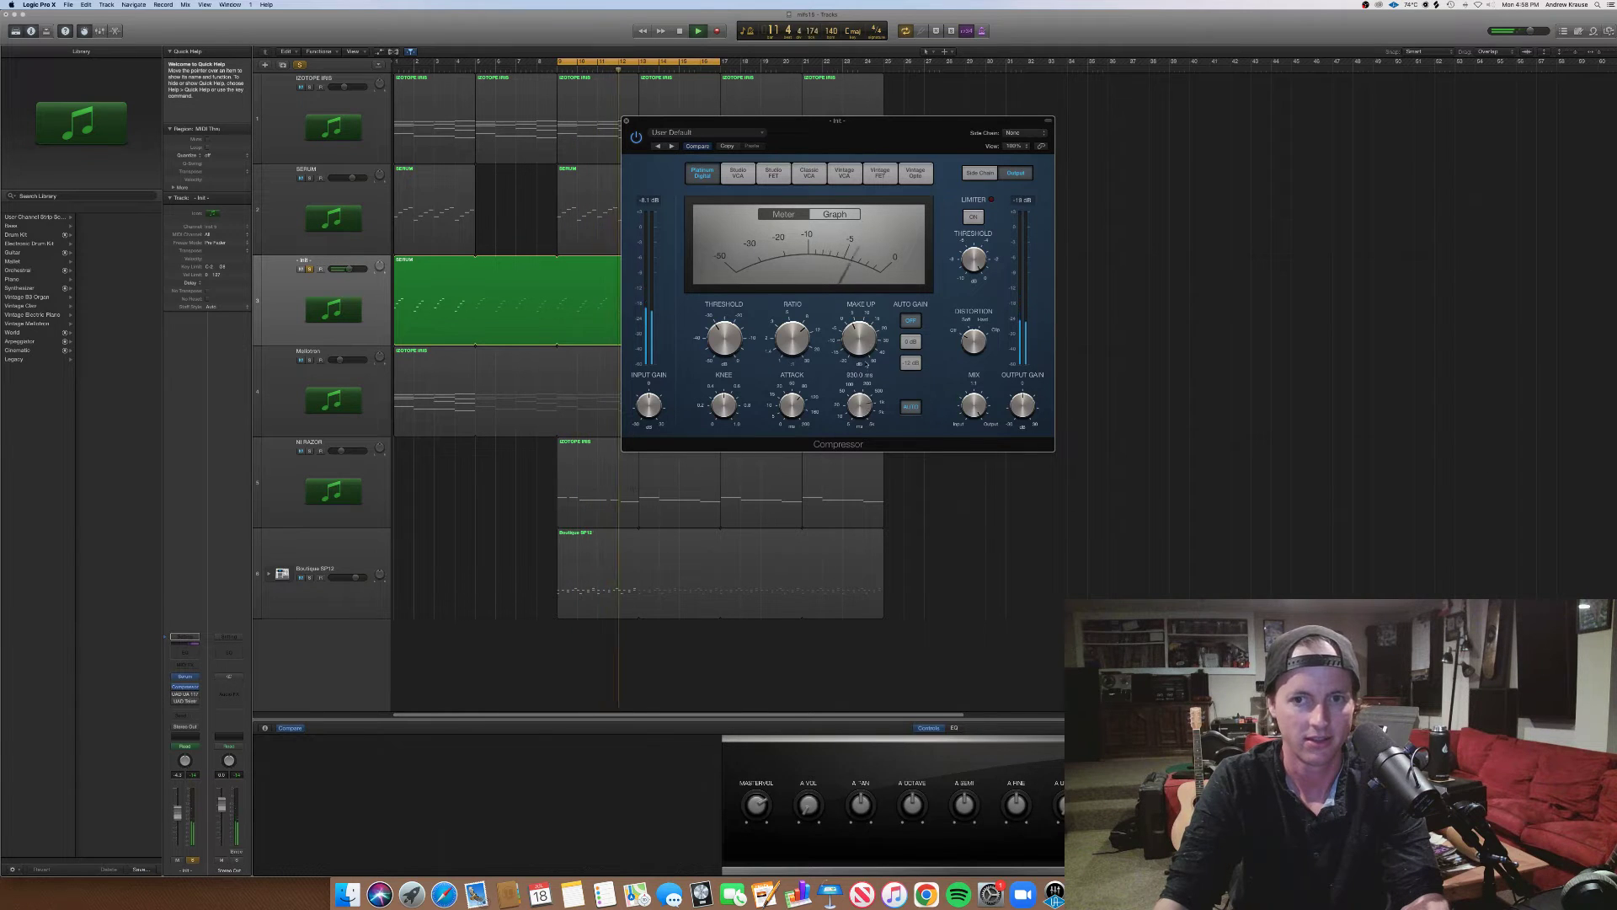
{"action": "left_click_drag", "start_coordinate": [865, 364], "coordinate": [863, 410]}
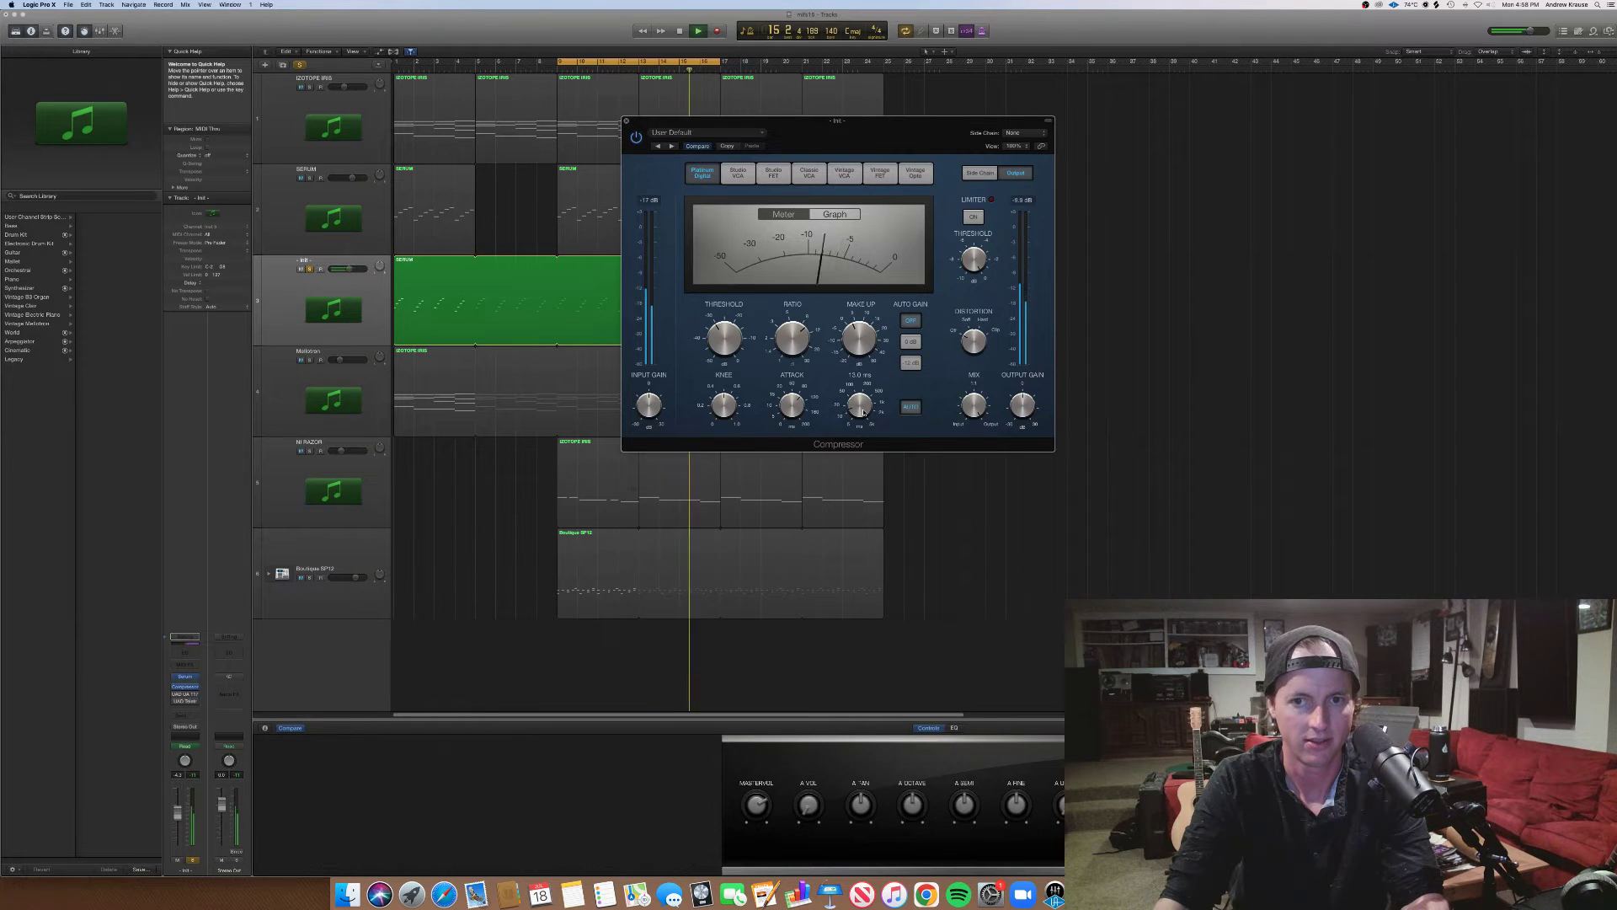
{"action": "left_click_drag", "start_coordinate": [864, 410], "coordinate": [862, 354]}
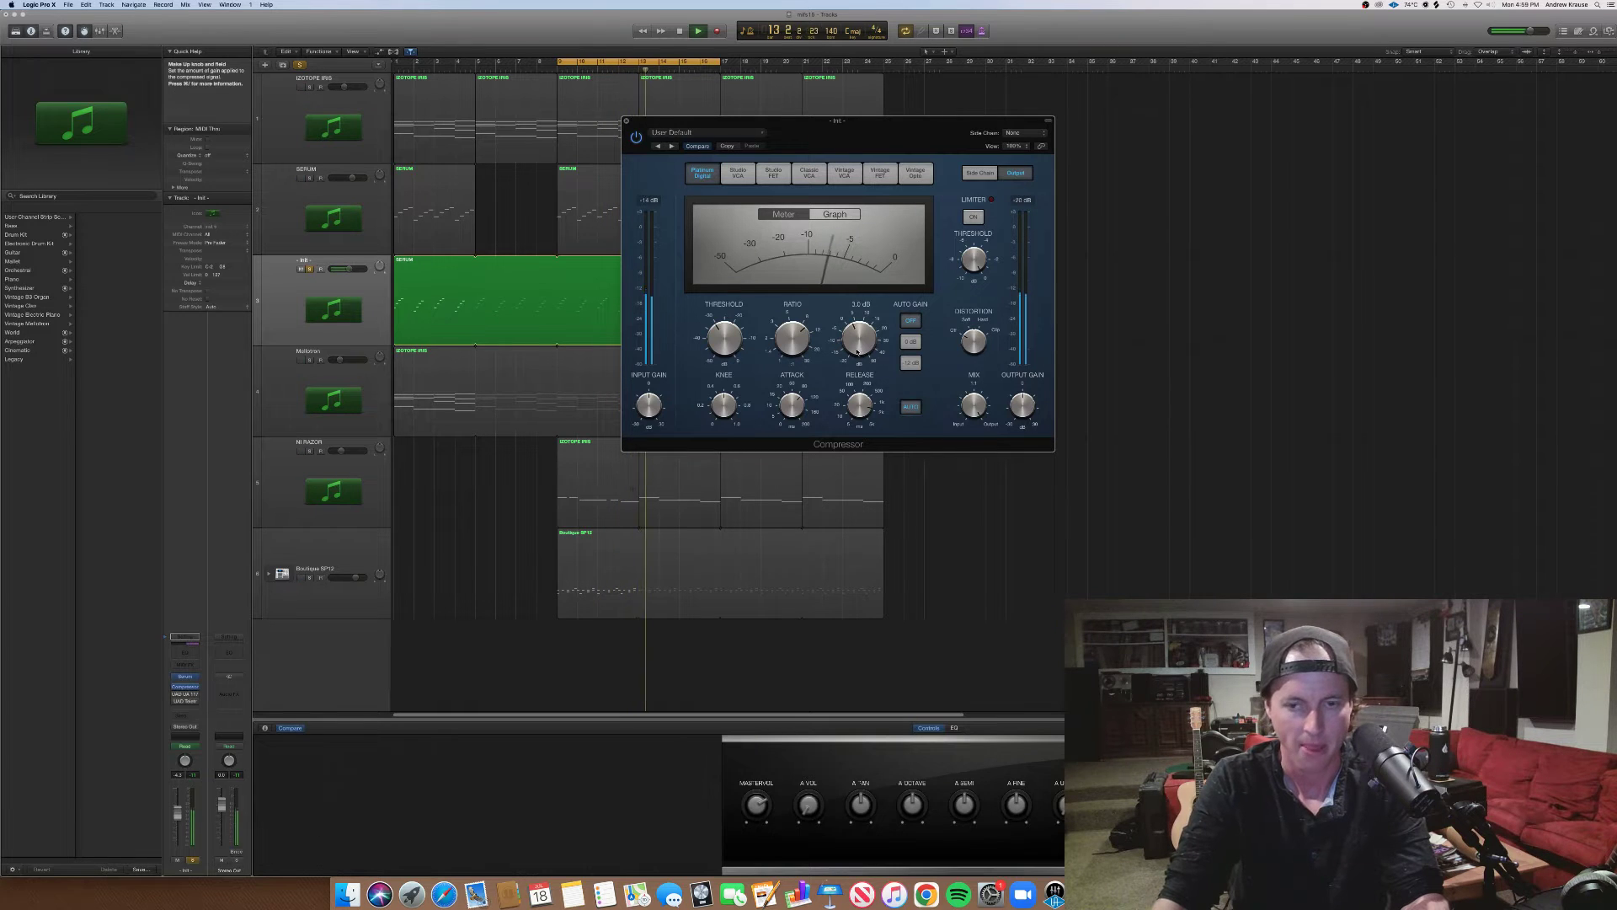
{"action": "key", "text": "space"}
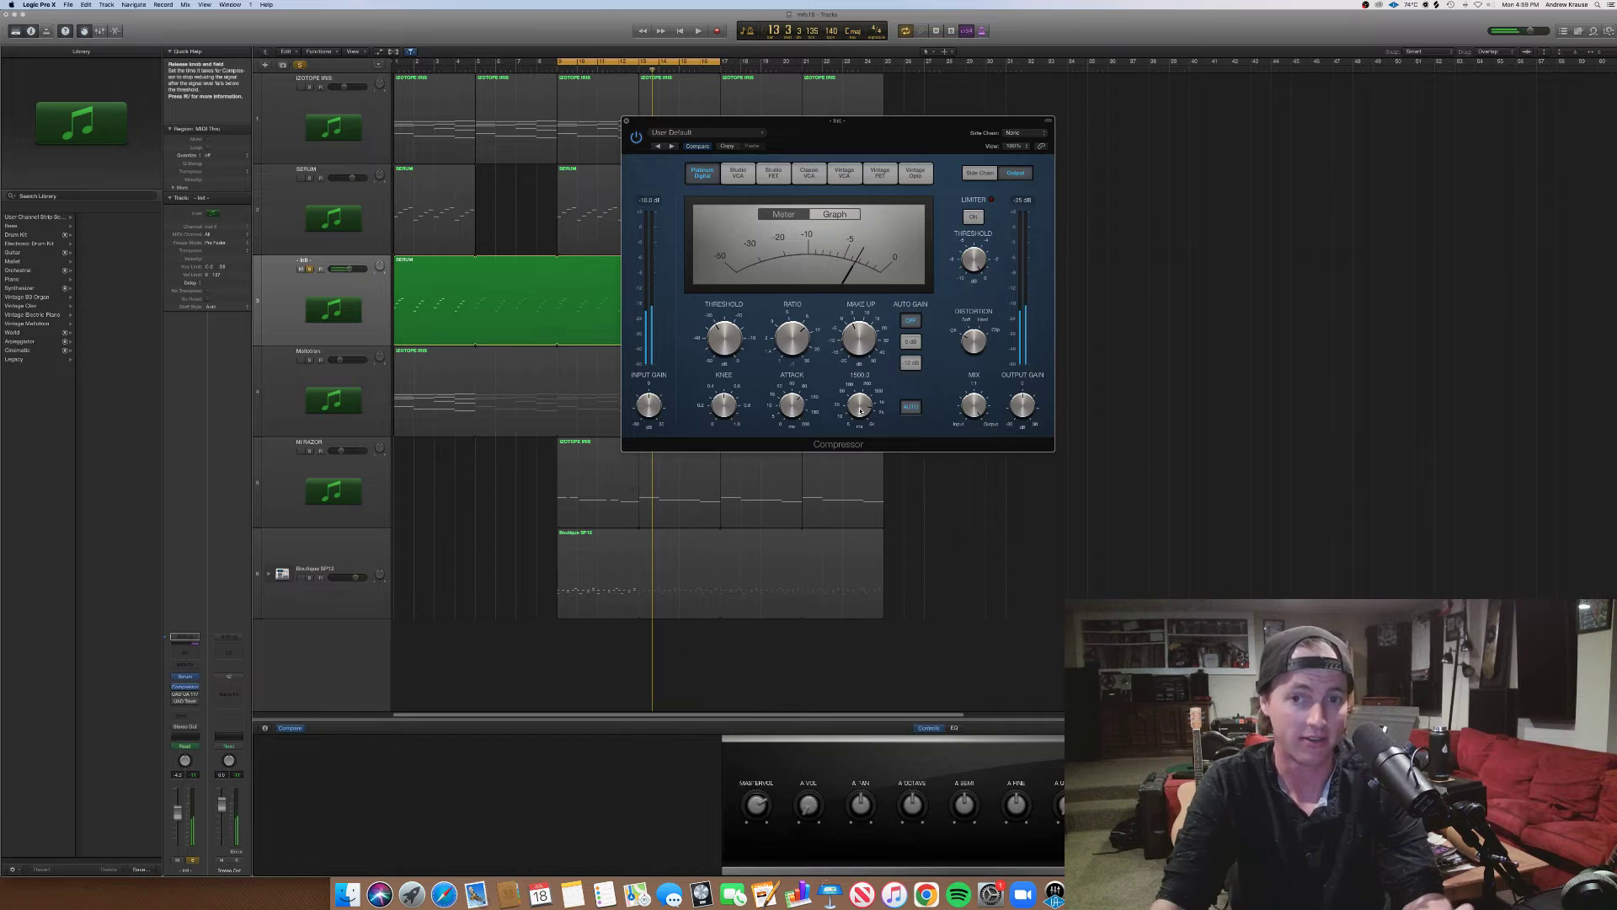
Shorten the compressor's release from its slow setting, audition the loop with the faster release, and stop playback
{"action": "left_click_drag", "start_coordinate": [865, 415], "coordinate": [852, 425]}
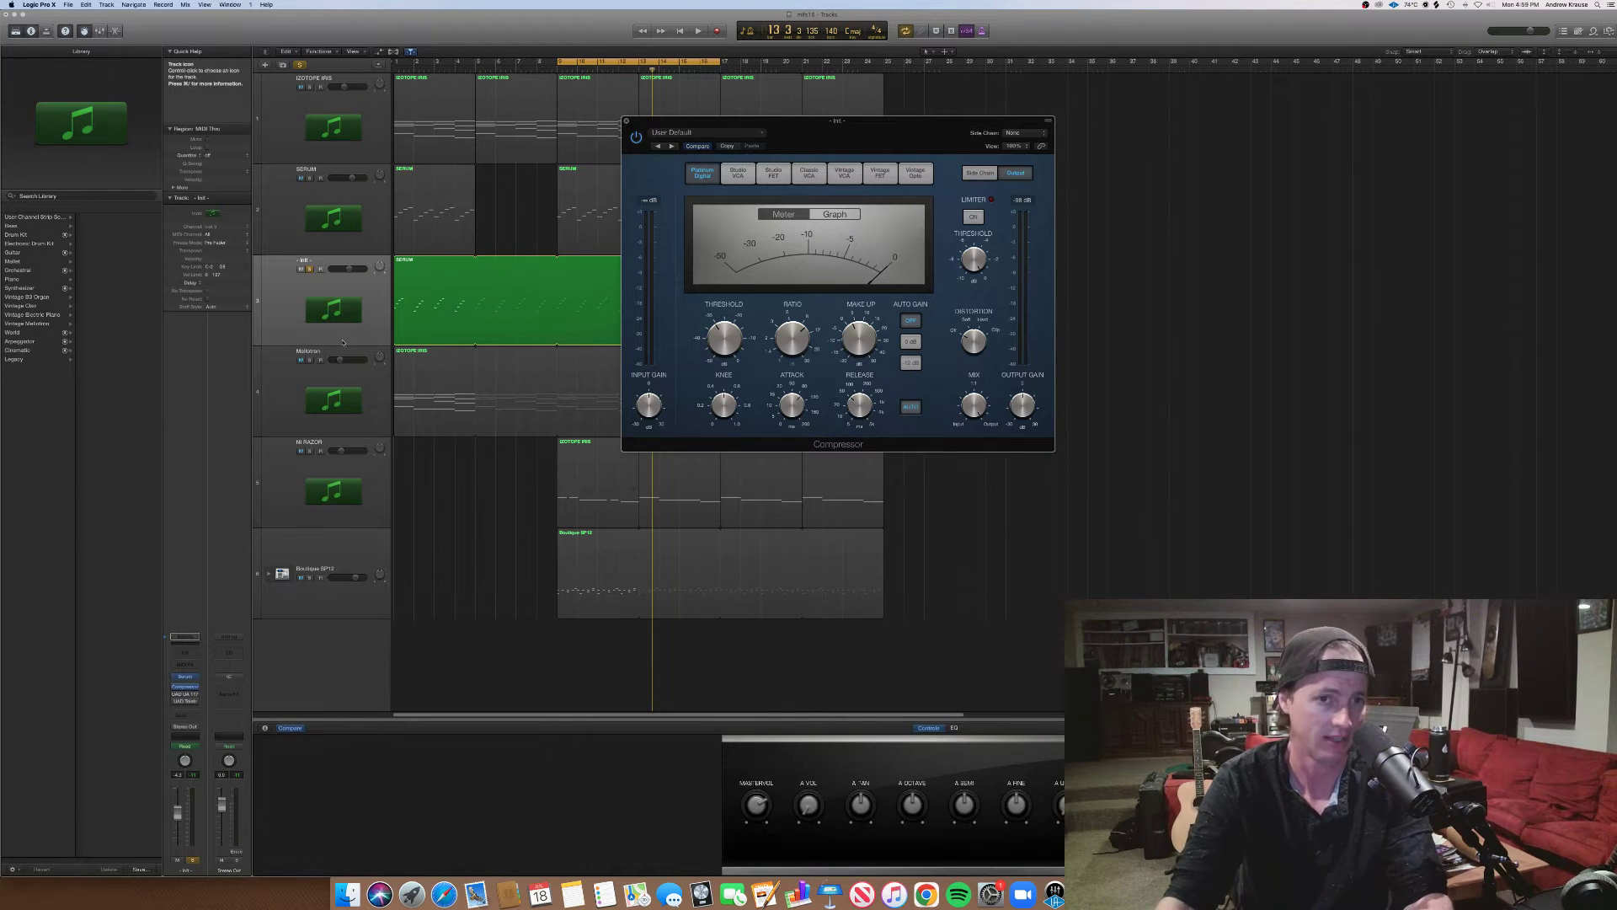
{"action": "key", "text": "space"}
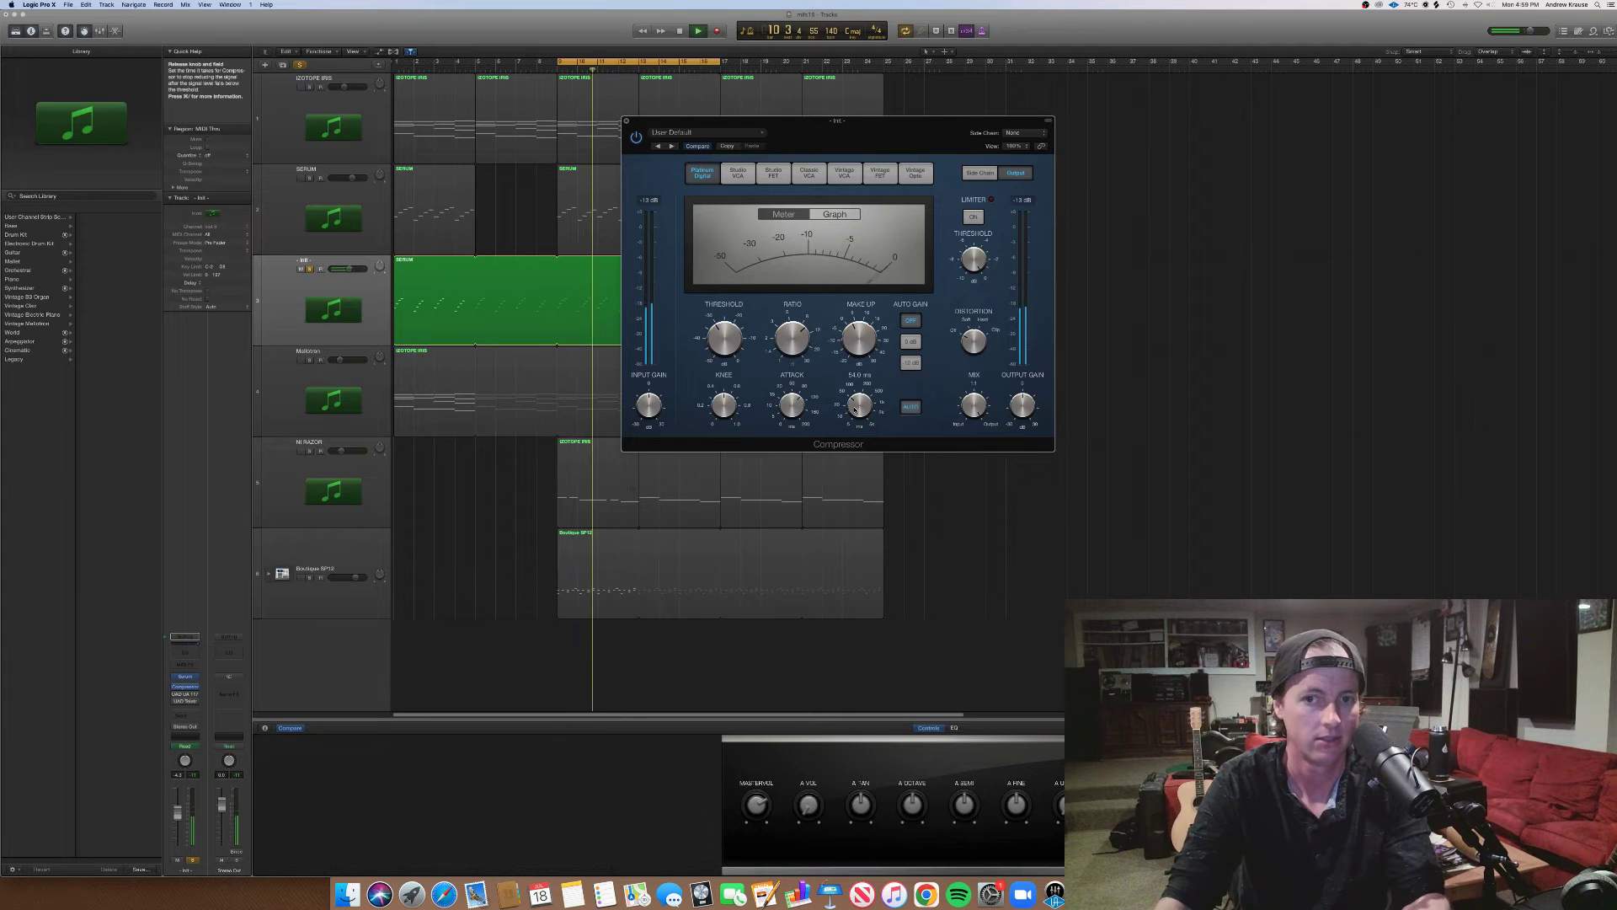
{"action": "mouse_move", "coordinate": [855, 410]}
{"action": "left_mouse_down"}
{"action": "mouse_move", "coordinate": [859, 427]}
{"action": "mouse_move", "coordinate": [845, 378]}
{"action": "mouse_move", "coordinate": [845, 436]}
{"action": "left_mouse_up"}
{"action": "key", "text": "space"}
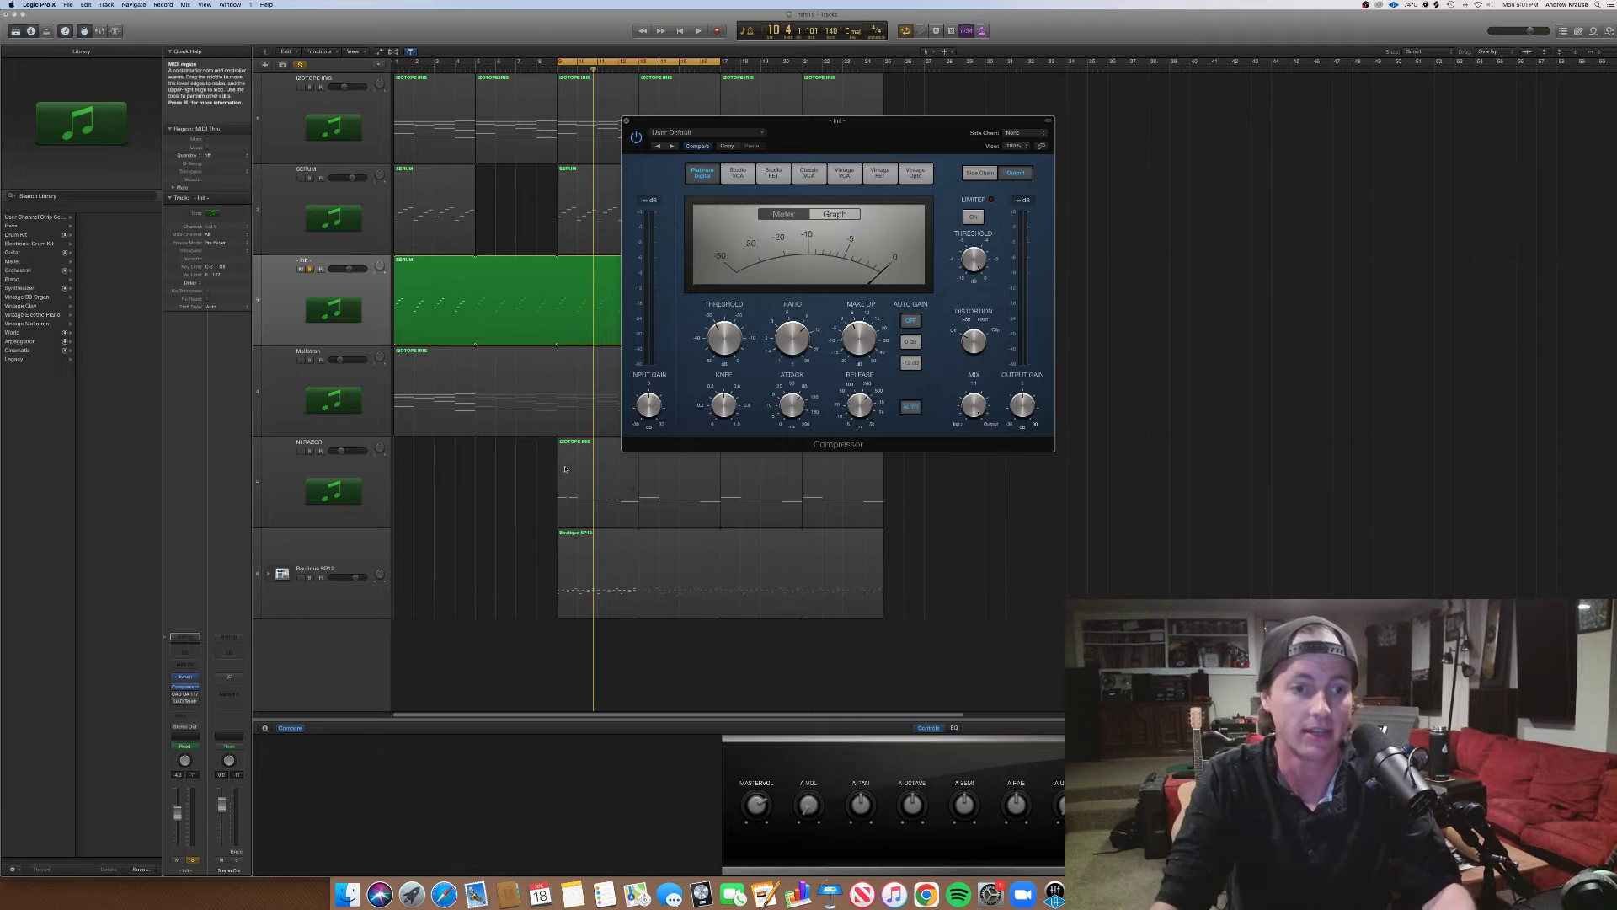
Open the synth track's UAD UA 1176AE and UAD Teletronix LA-2A Legacy plug-ins and arrange their windows beside the stock compressor
{"action": "left_click", "coordinate": [186, 695]}
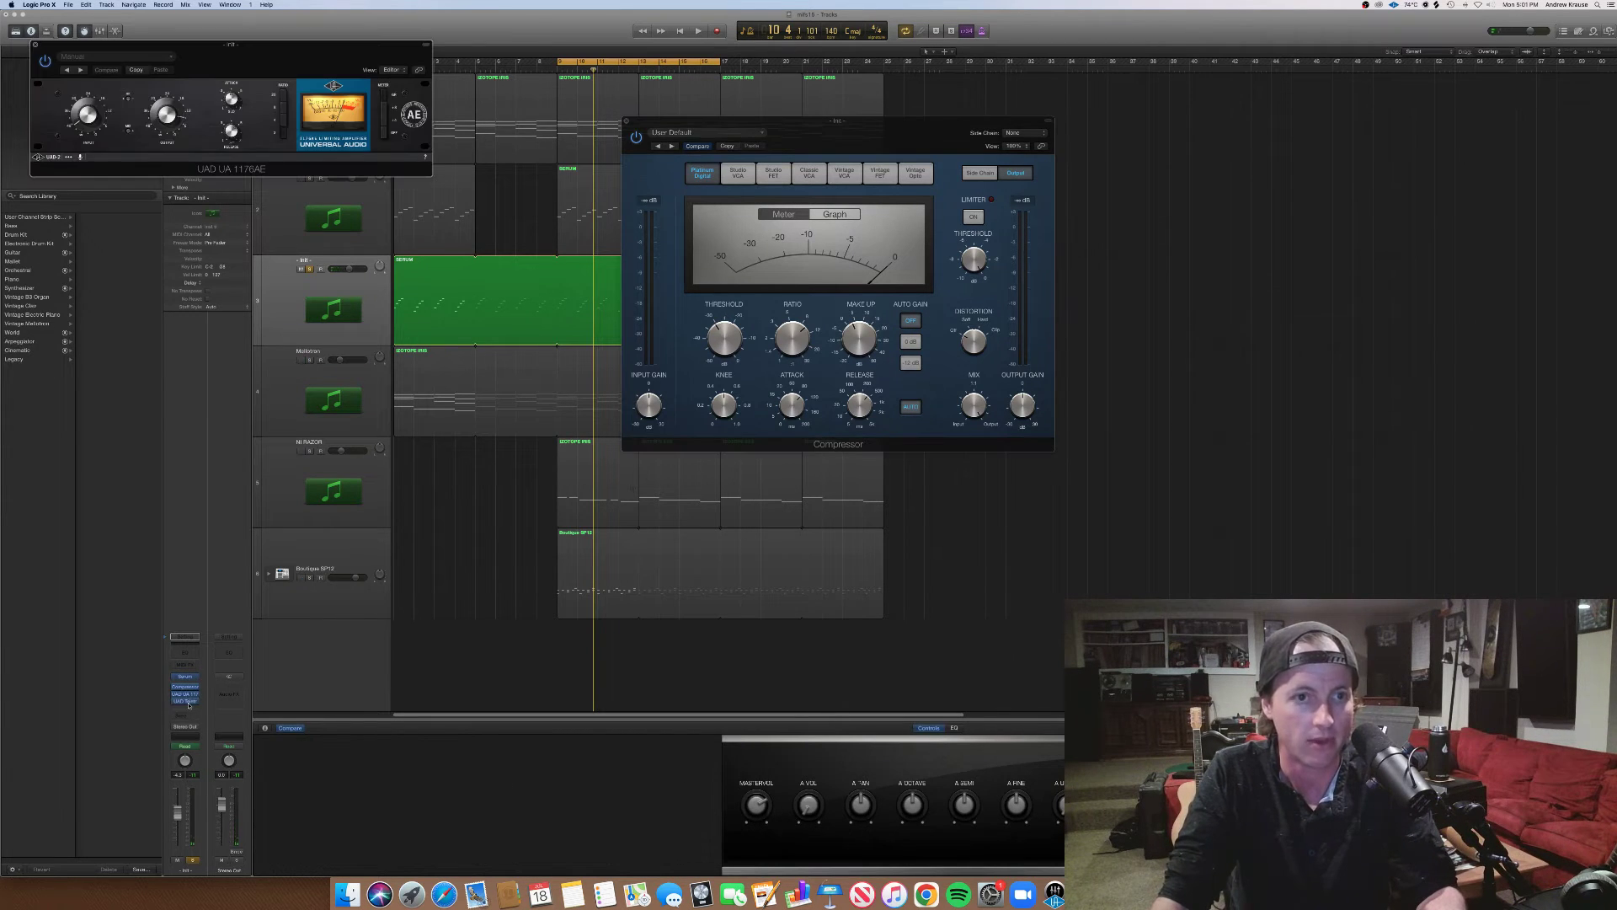
{"action": "left_click", "coordinate": [187, 701]}
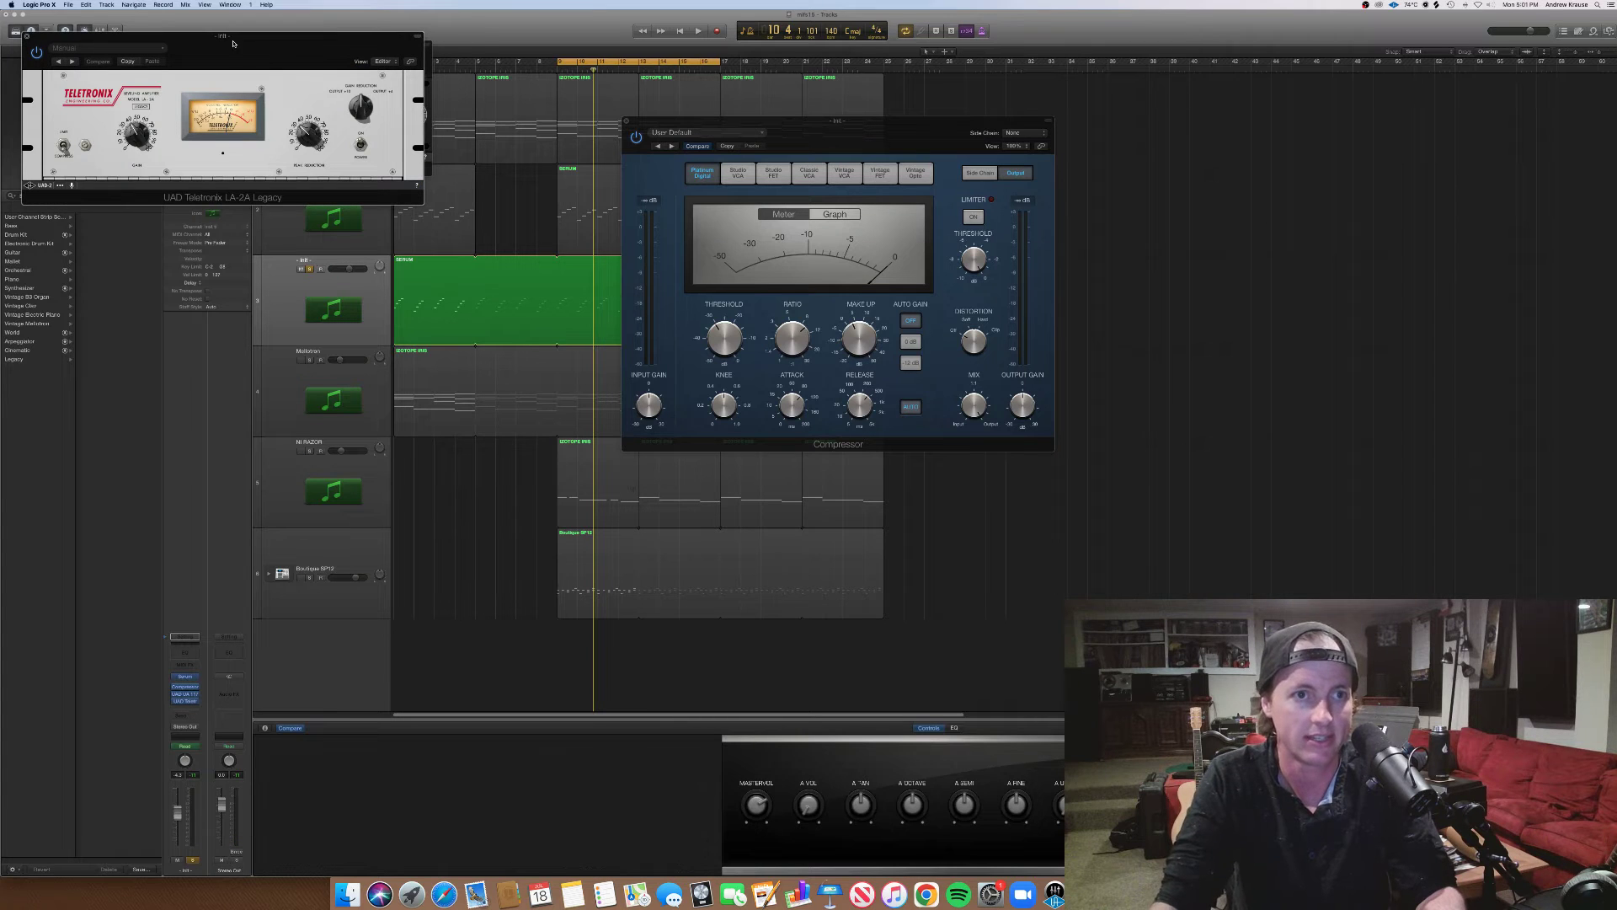
{"action": "left_click_drag", "start_coordinate": [233, 43], "coordinate": [350, 294]}
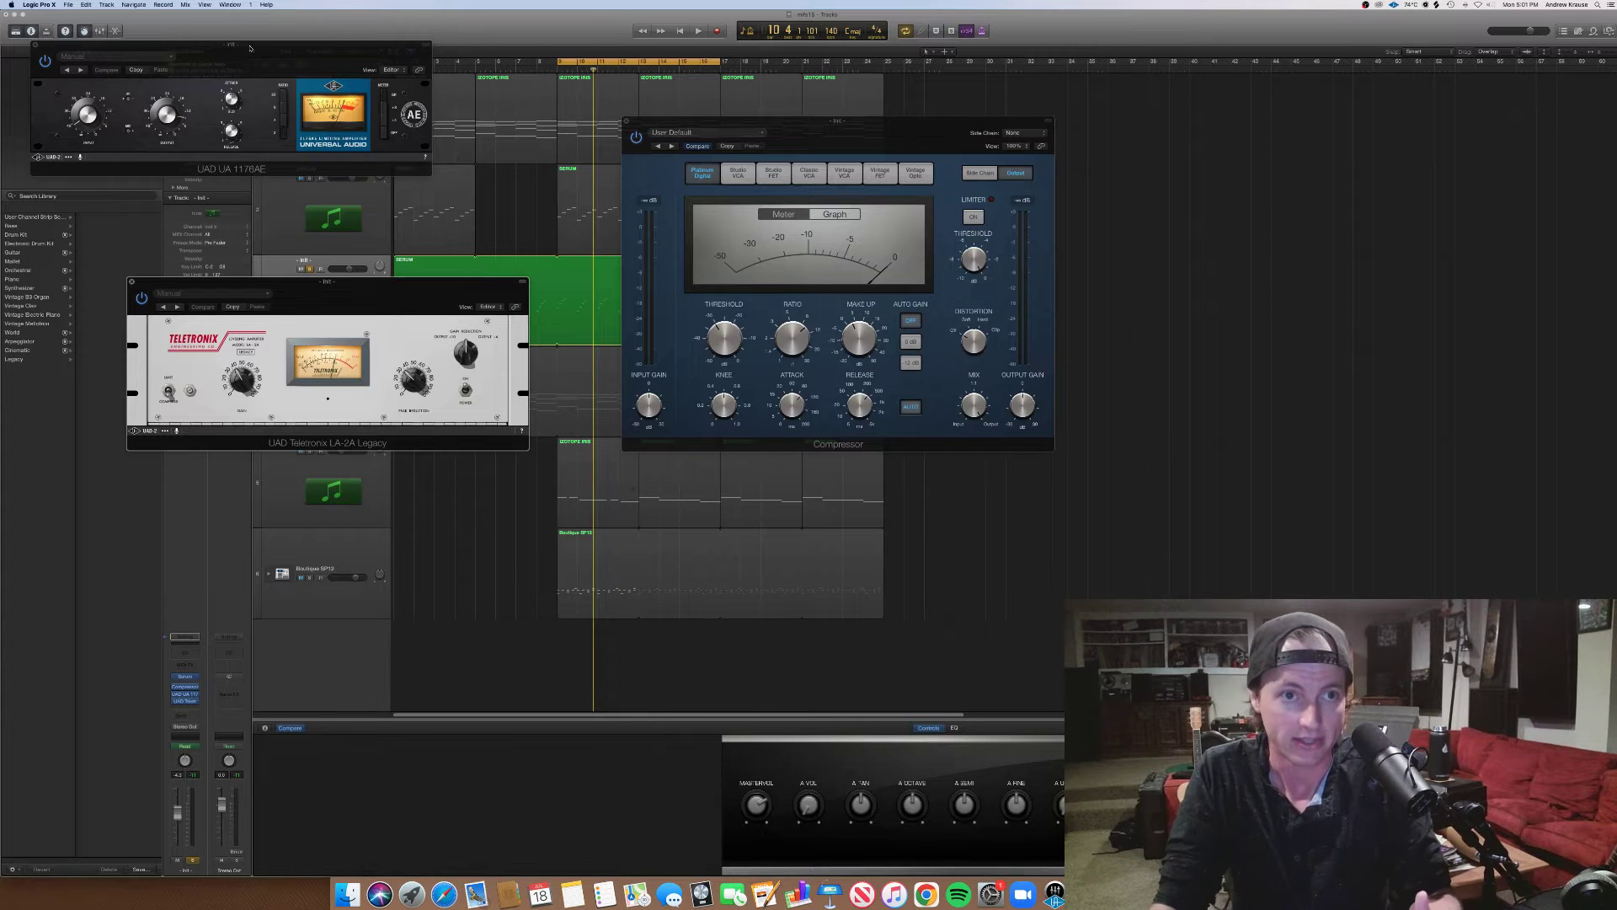
{"action": "left_click_drag", "start_coordinate": [246, 51], "coordinate": [247, 115]}
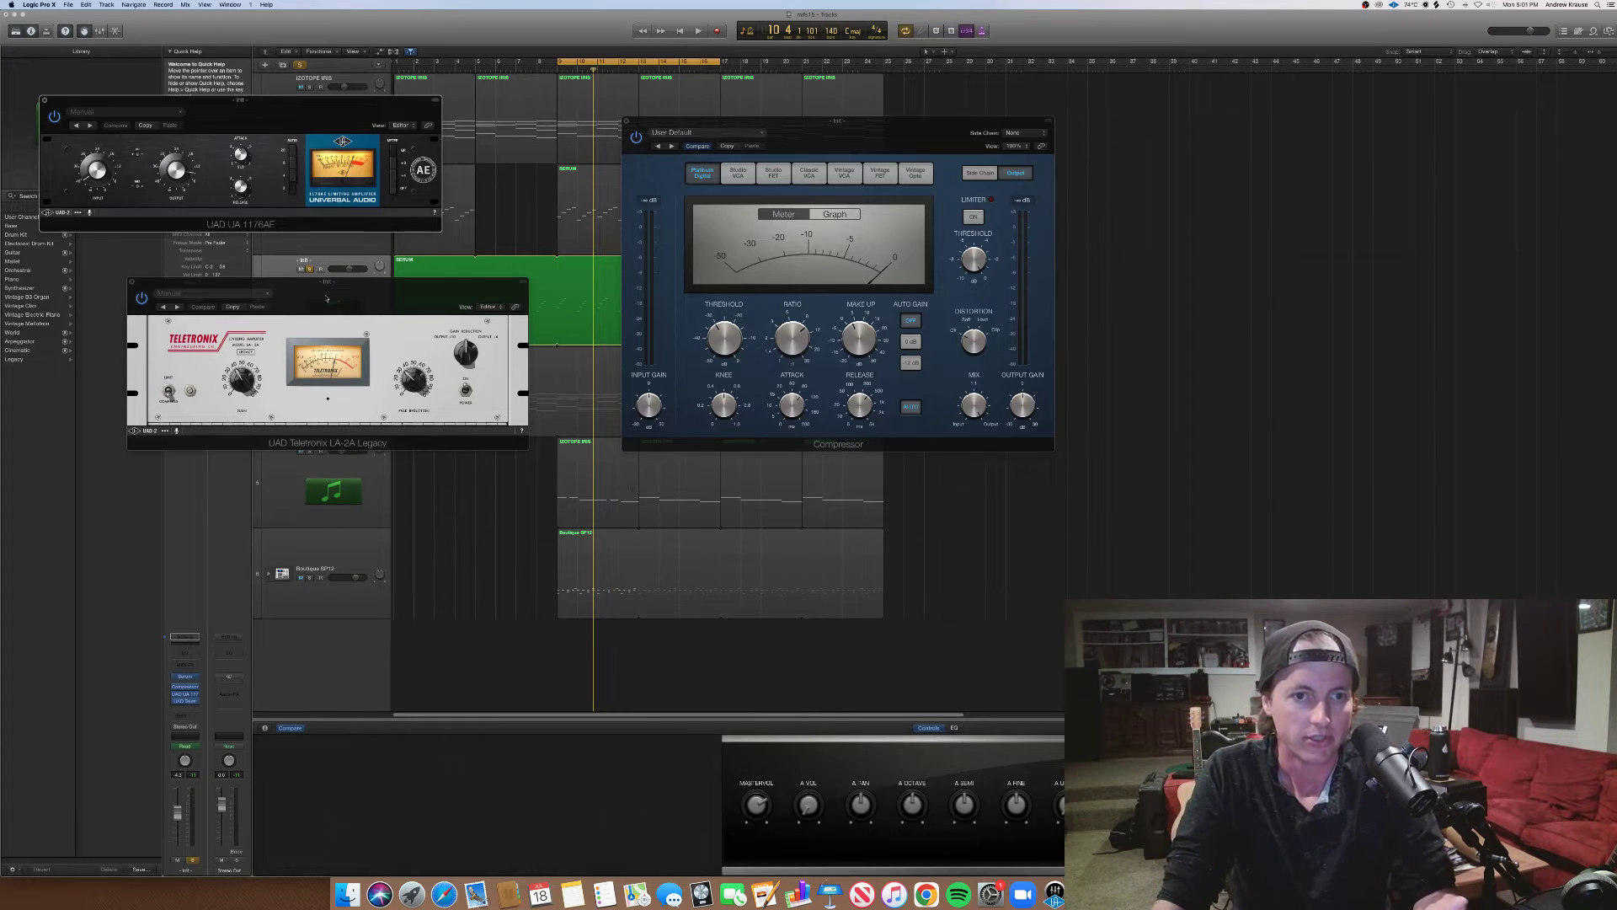
{"action": "left_click_drag", "start_coordinate": [315, 297], "coordinate": [288, 325]}
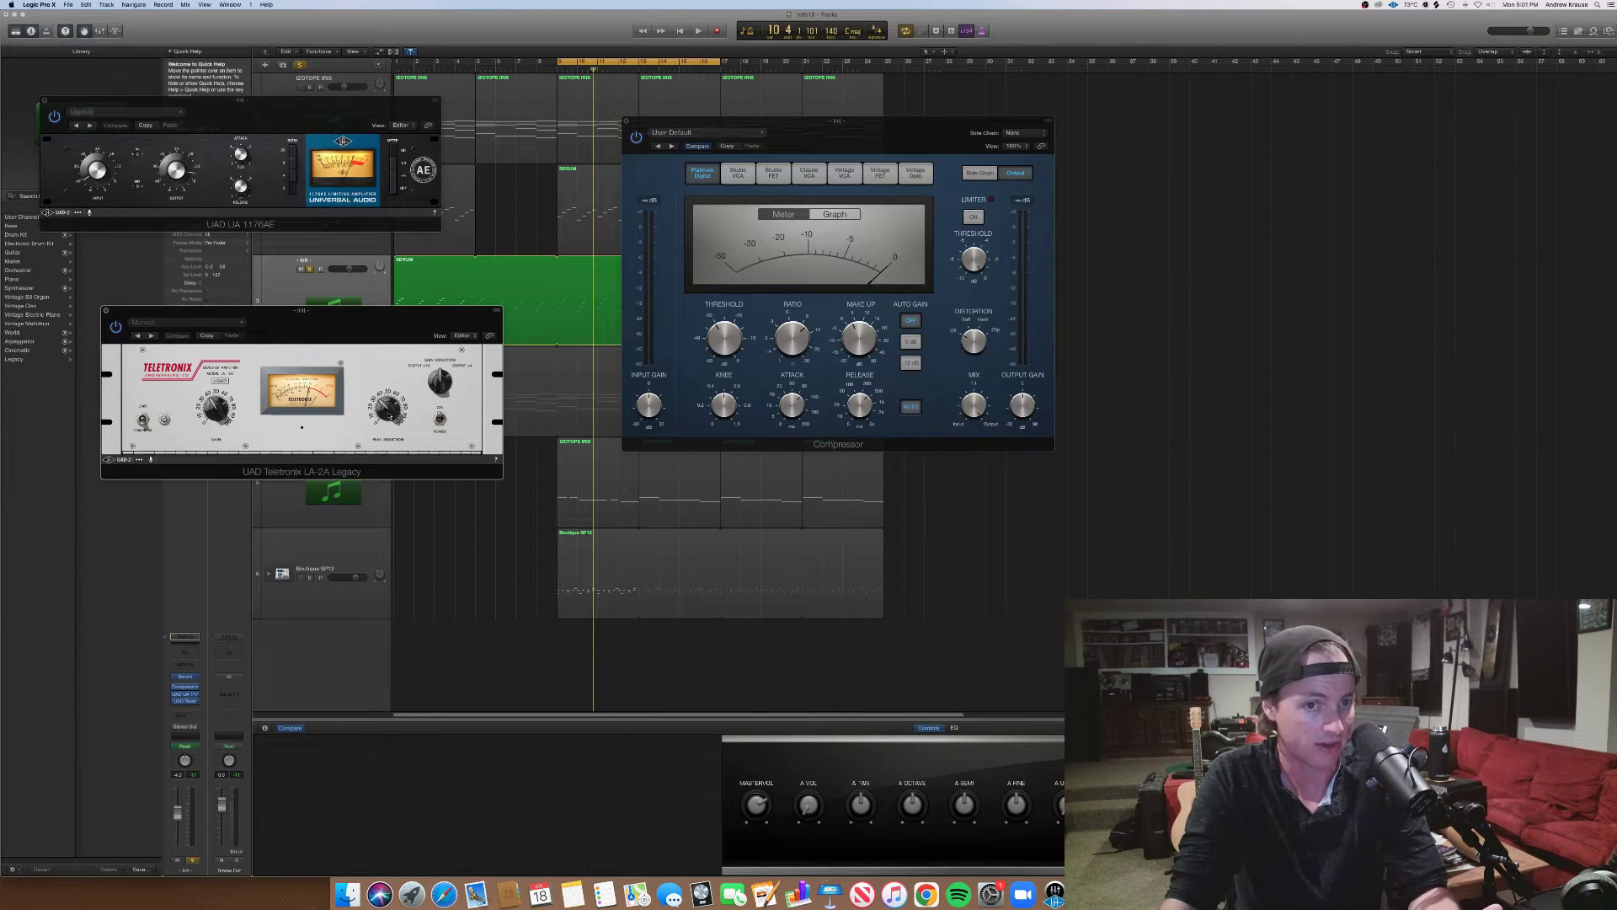
Adjust the LA-2A's peak reduction and audition the loop through it with the stock compressor and 1176AE bypassed
{"action": "mouse_move", "coordinate": [389, 410]}
{"action": "left_mouse_down"}
{"action": "mouse_move", "coordinate": [382, 357]}
{"action": "mouse_move", "coordinate": [391, 412]}
{"action": "left_mouse_up"}
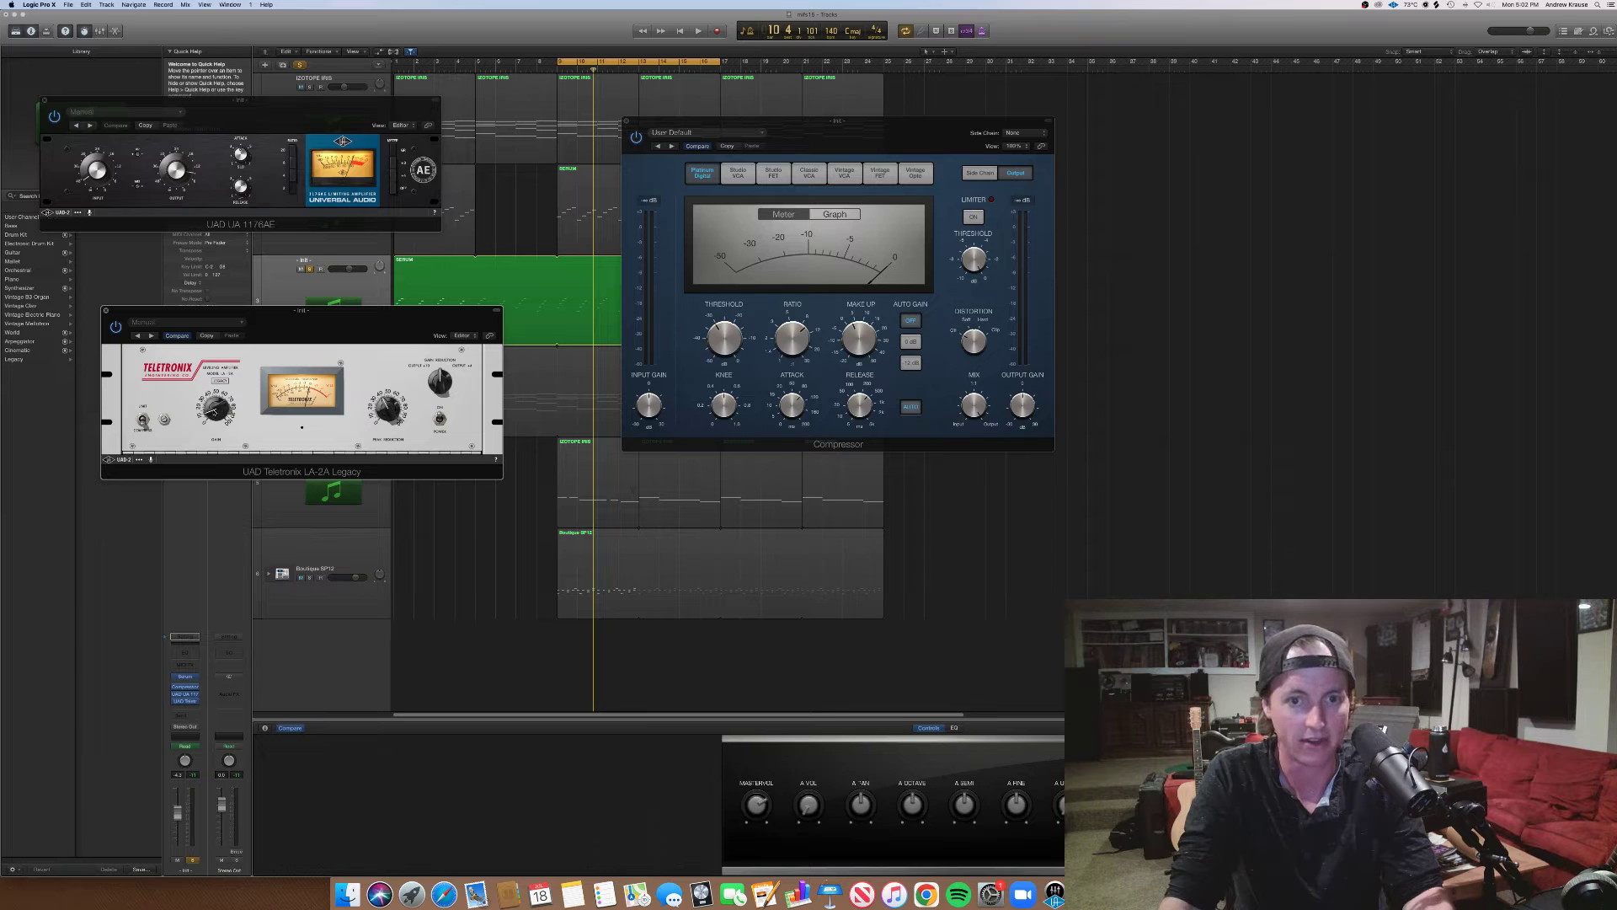
{"action": "left_click_drag", "start_coordinate": [301, 310], "coordinate": [415, 474]}
{"action": "key", "text": "v"}
{"action": "key", "text": "space"}
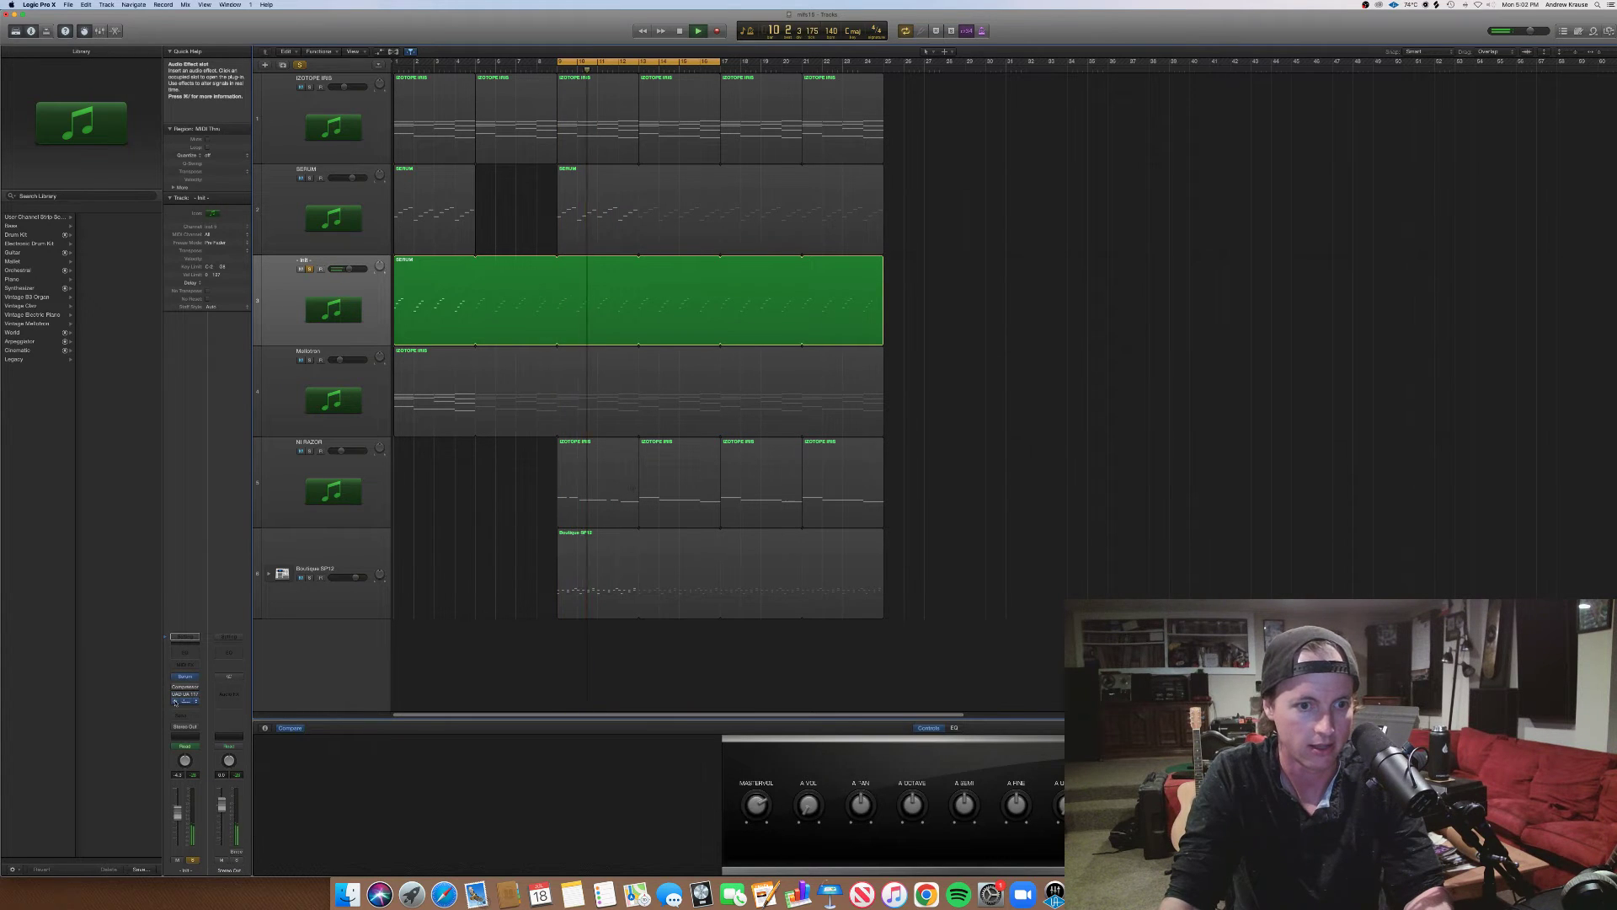
{"action": "key", "text": "v"}
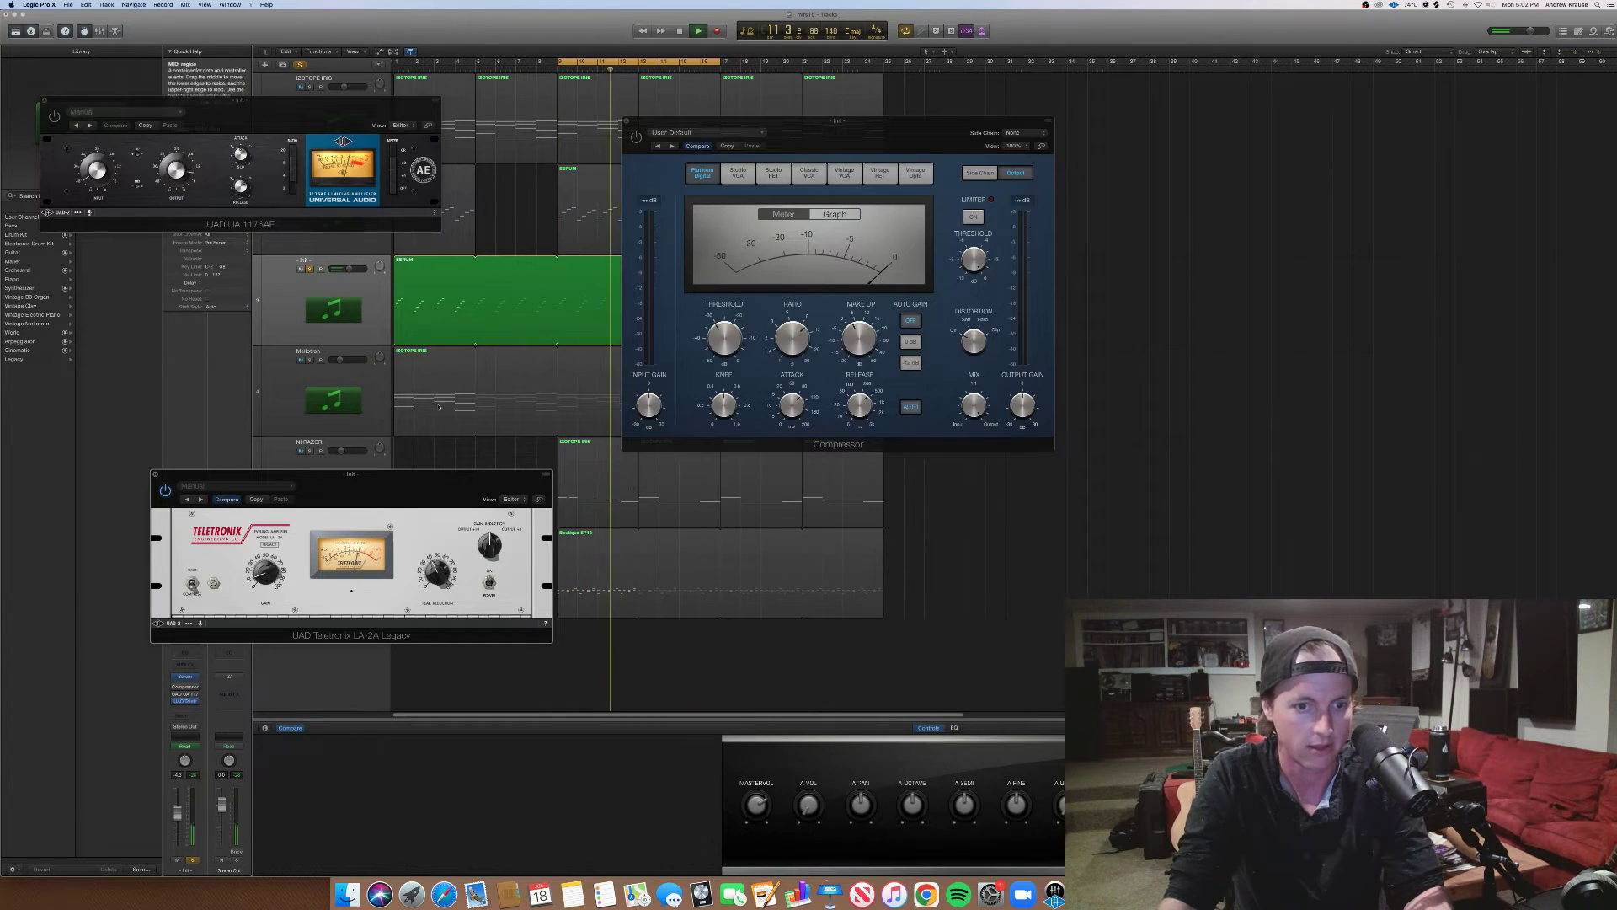
{"action": "left_click_drag", "start_coordinate": [379, 468], "coordinate": [574, 352]}
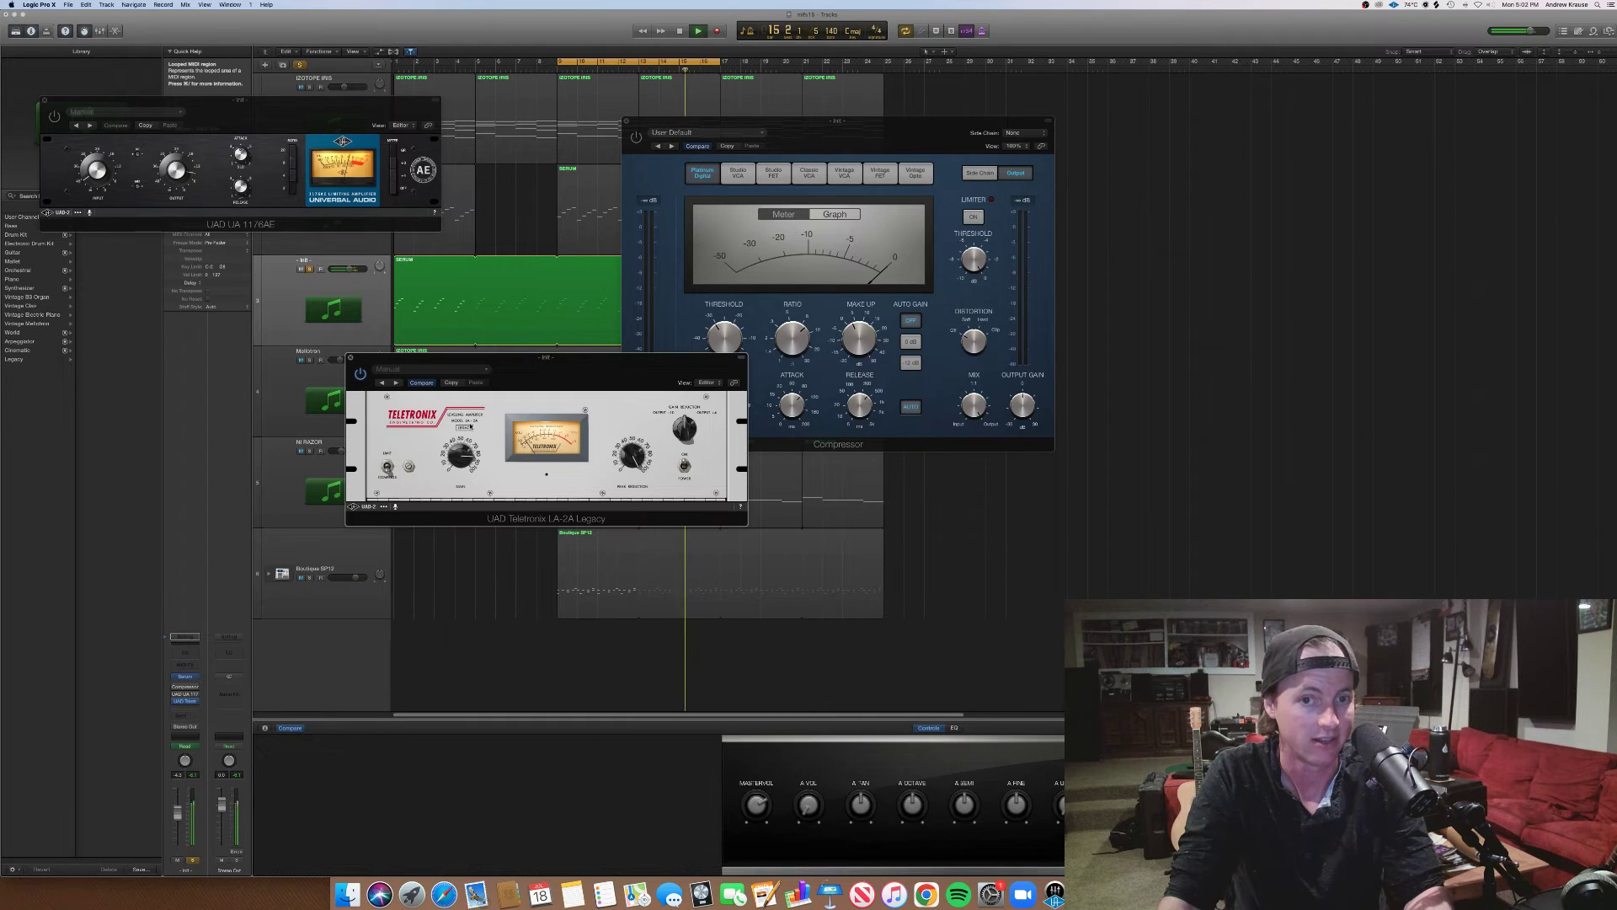
{"action": "key", "text": "space"}
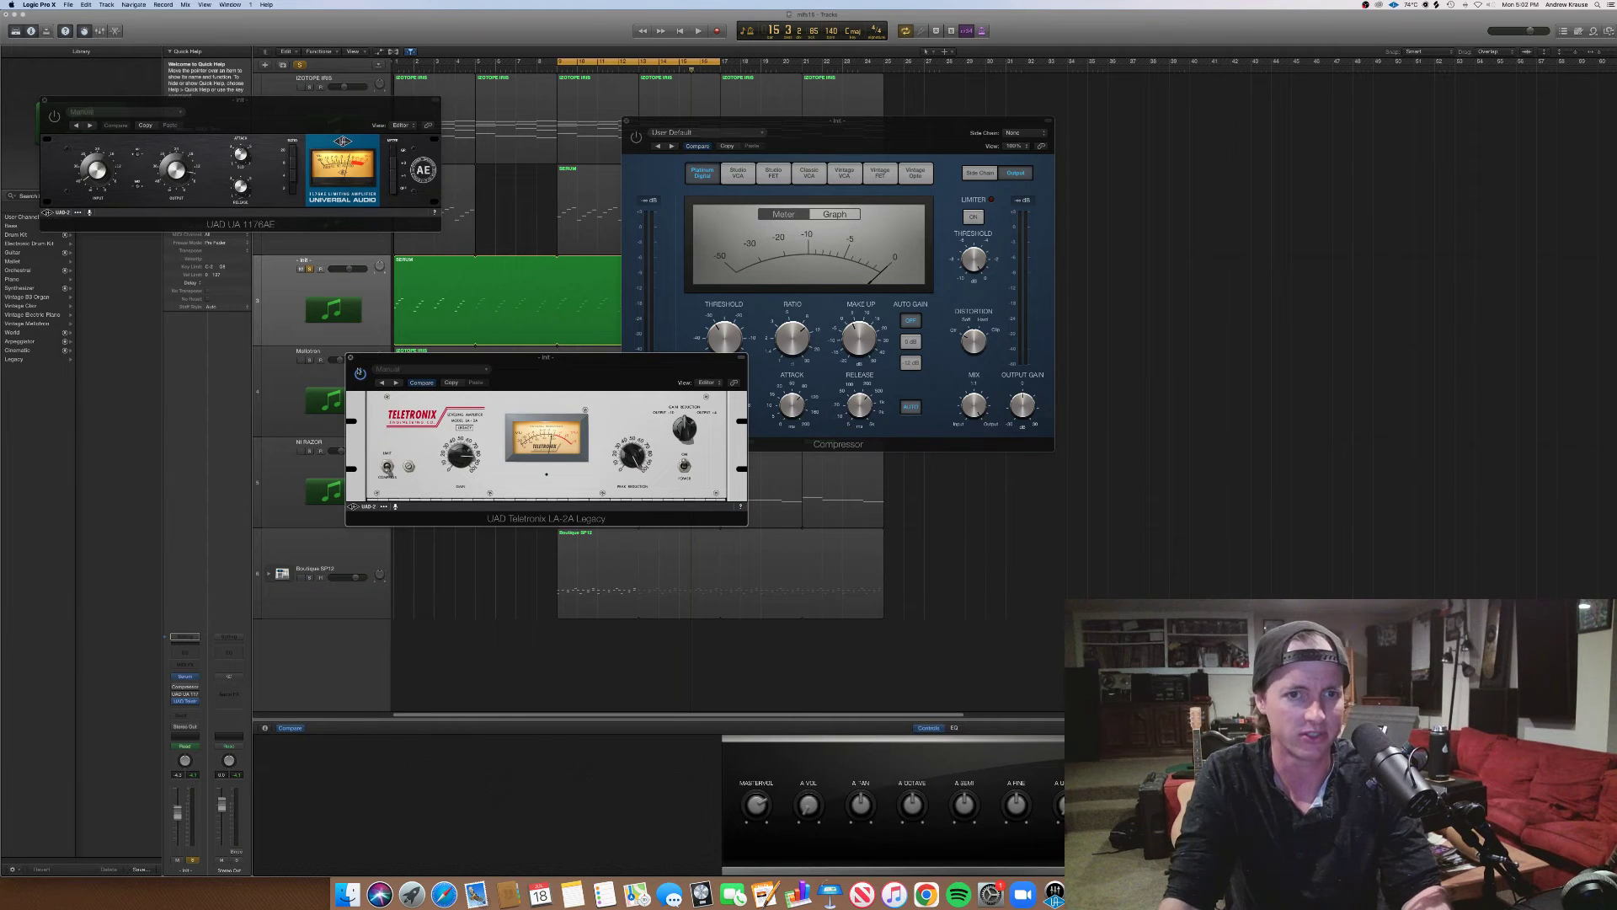
Readjust the LA-2A's knobs, separate its window from the 1176AE's, and bypass the LA-2A
{"action": "left_click_drag", "start_coordinate": [458, 458], "coordinate": [460, 487]}
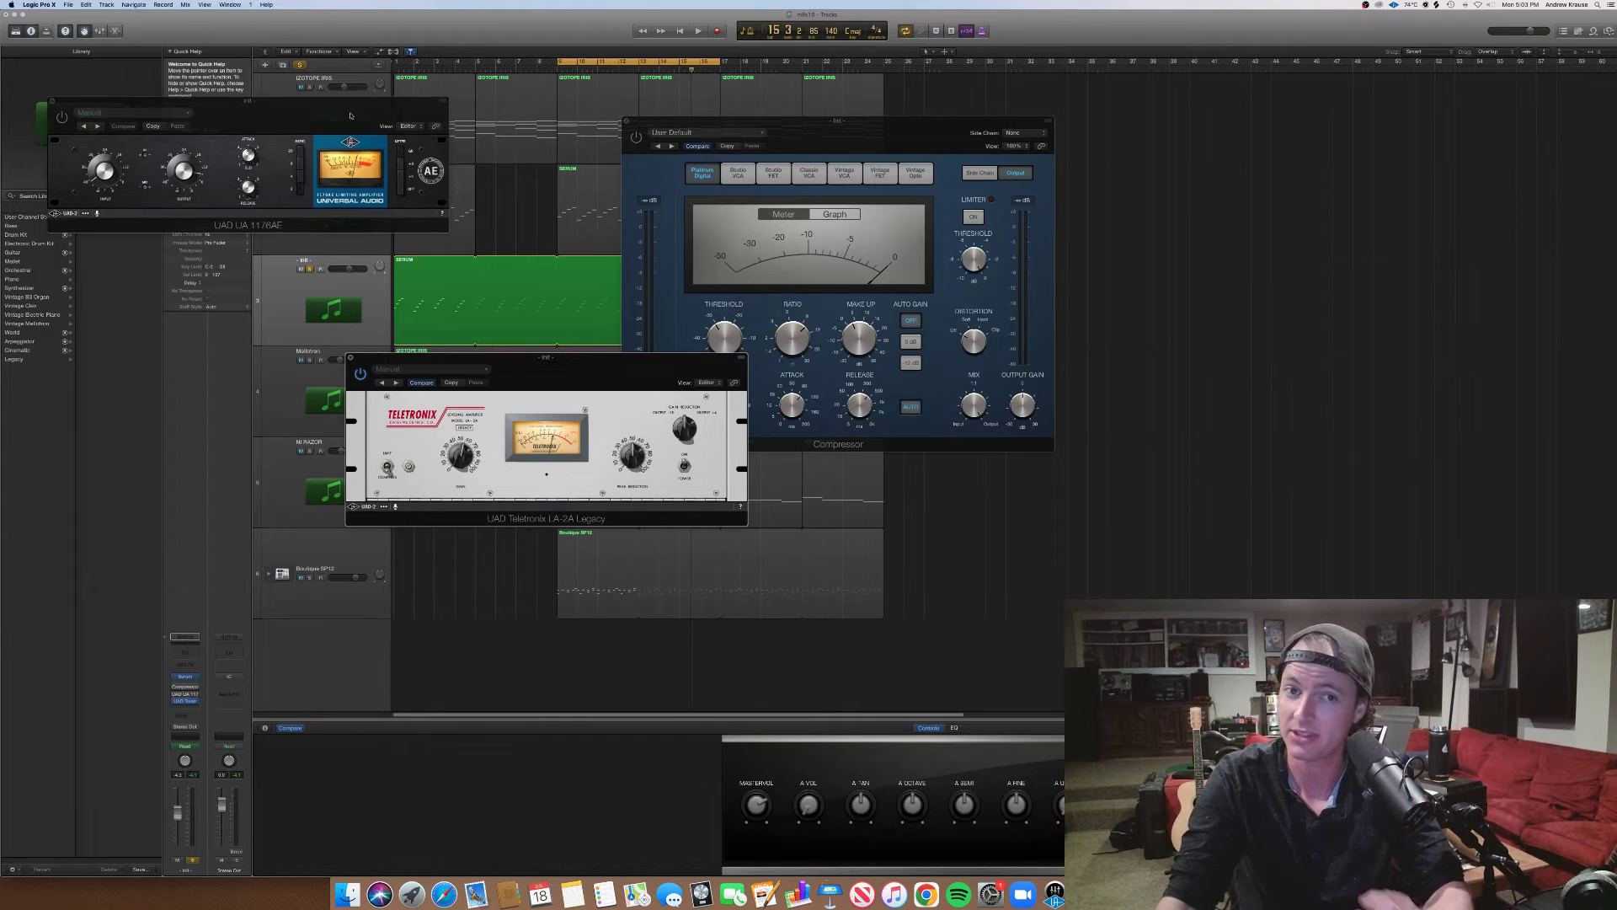
{"action": "left_click_drag", "start_coordinate": [363, 134], "coordinate": [459, 131]}
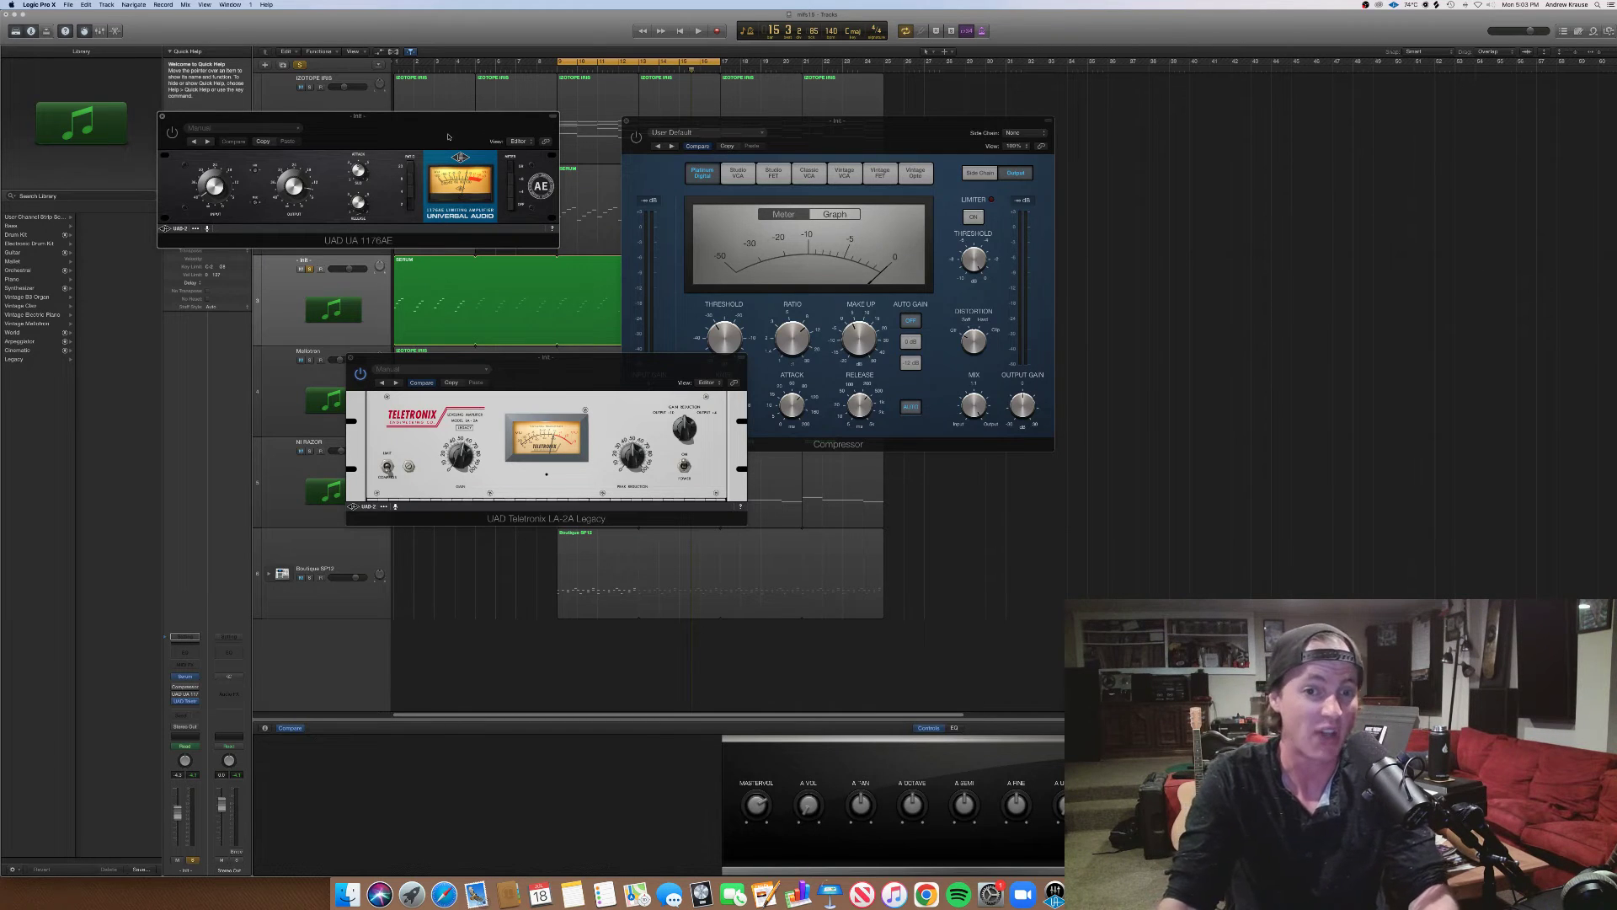
{"action": "left_click_drag", "start_coordinate": [543, 369], "coordinate": [598, 376]}
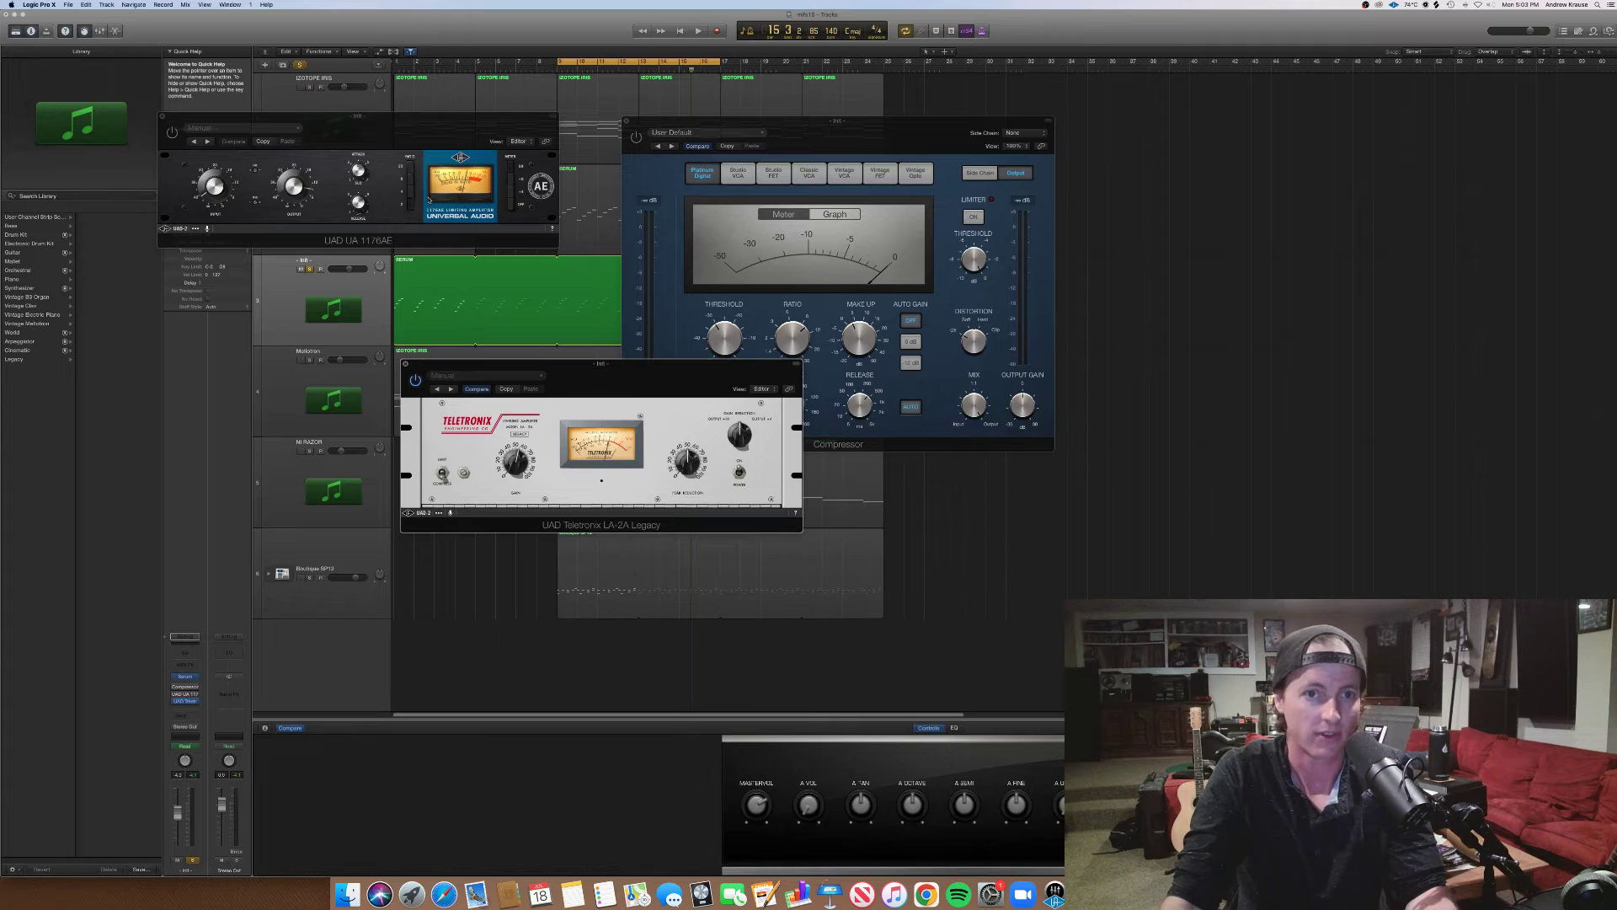
{"action": "left_click", "coordinate": [414, 380]}
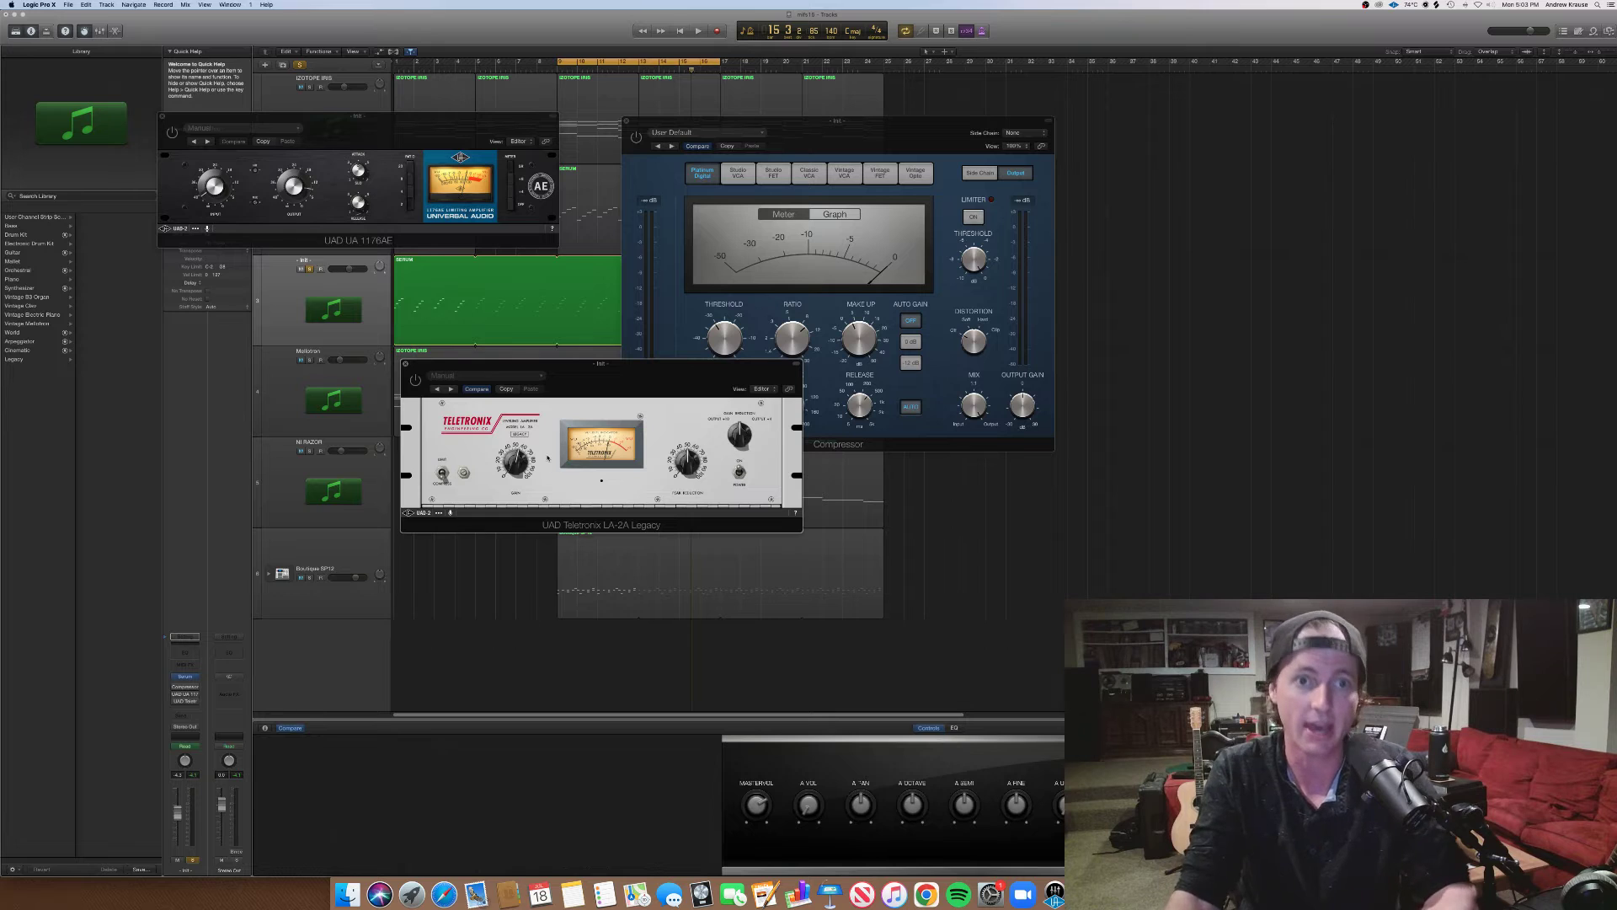
Enable the 1176AE, place its window above the LA-2A, and select a compression ratio on it
{"action": "left_click_drag", "start_coordinate": [378, 130], "coordinate": [602, 254]}
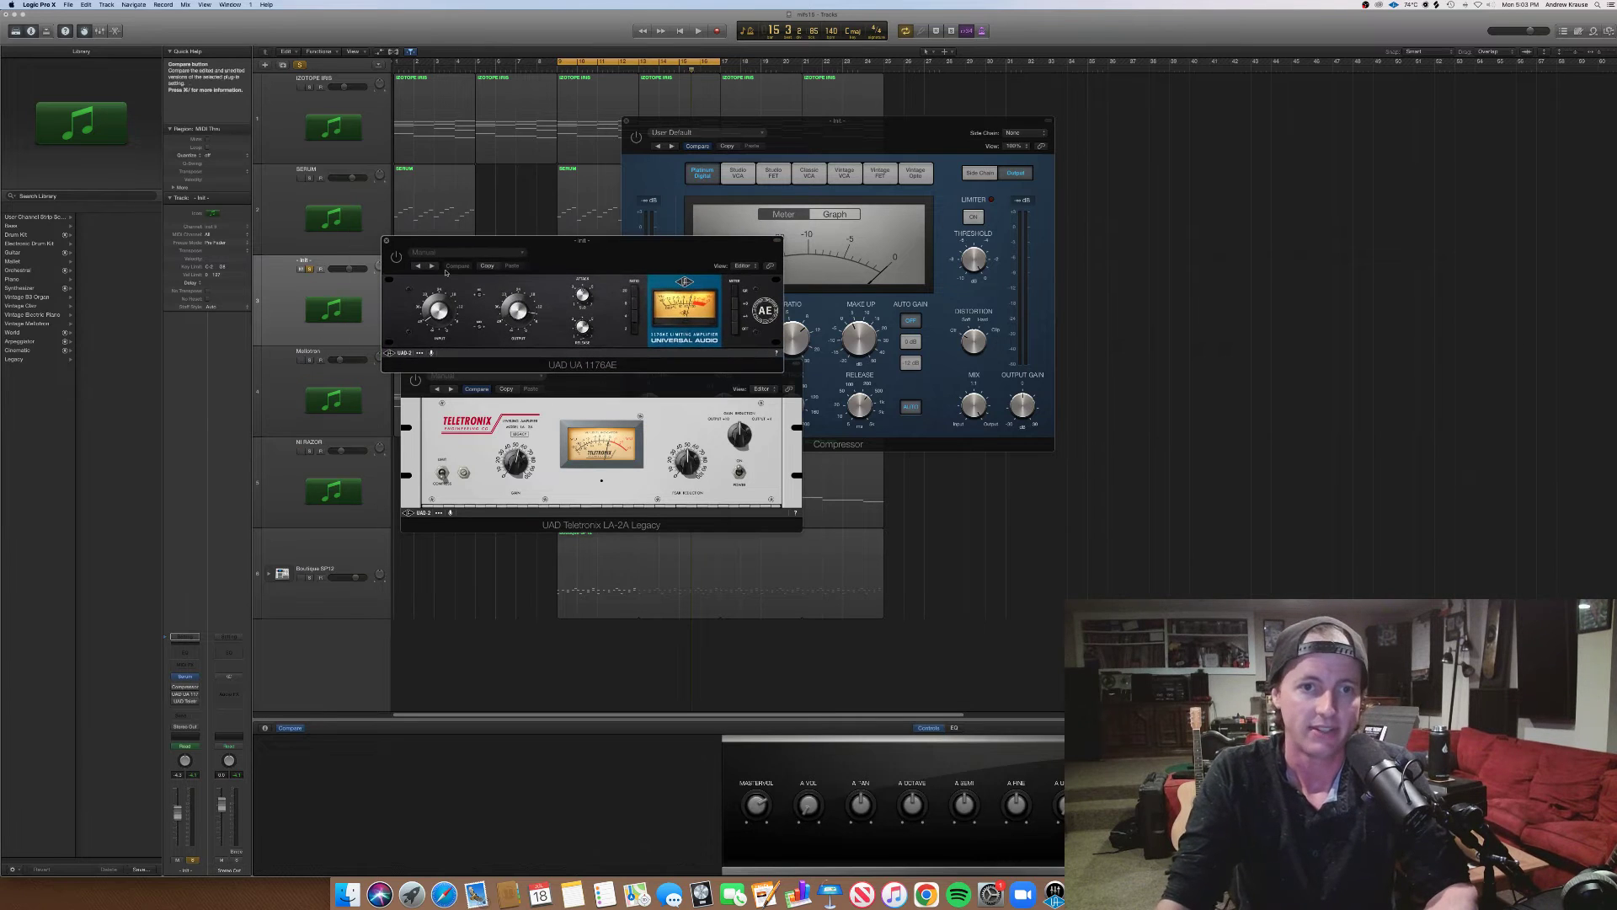
{"action": "left_click_drag", "start_coordinate": [407, 260], "coordinate": [311, 169]}
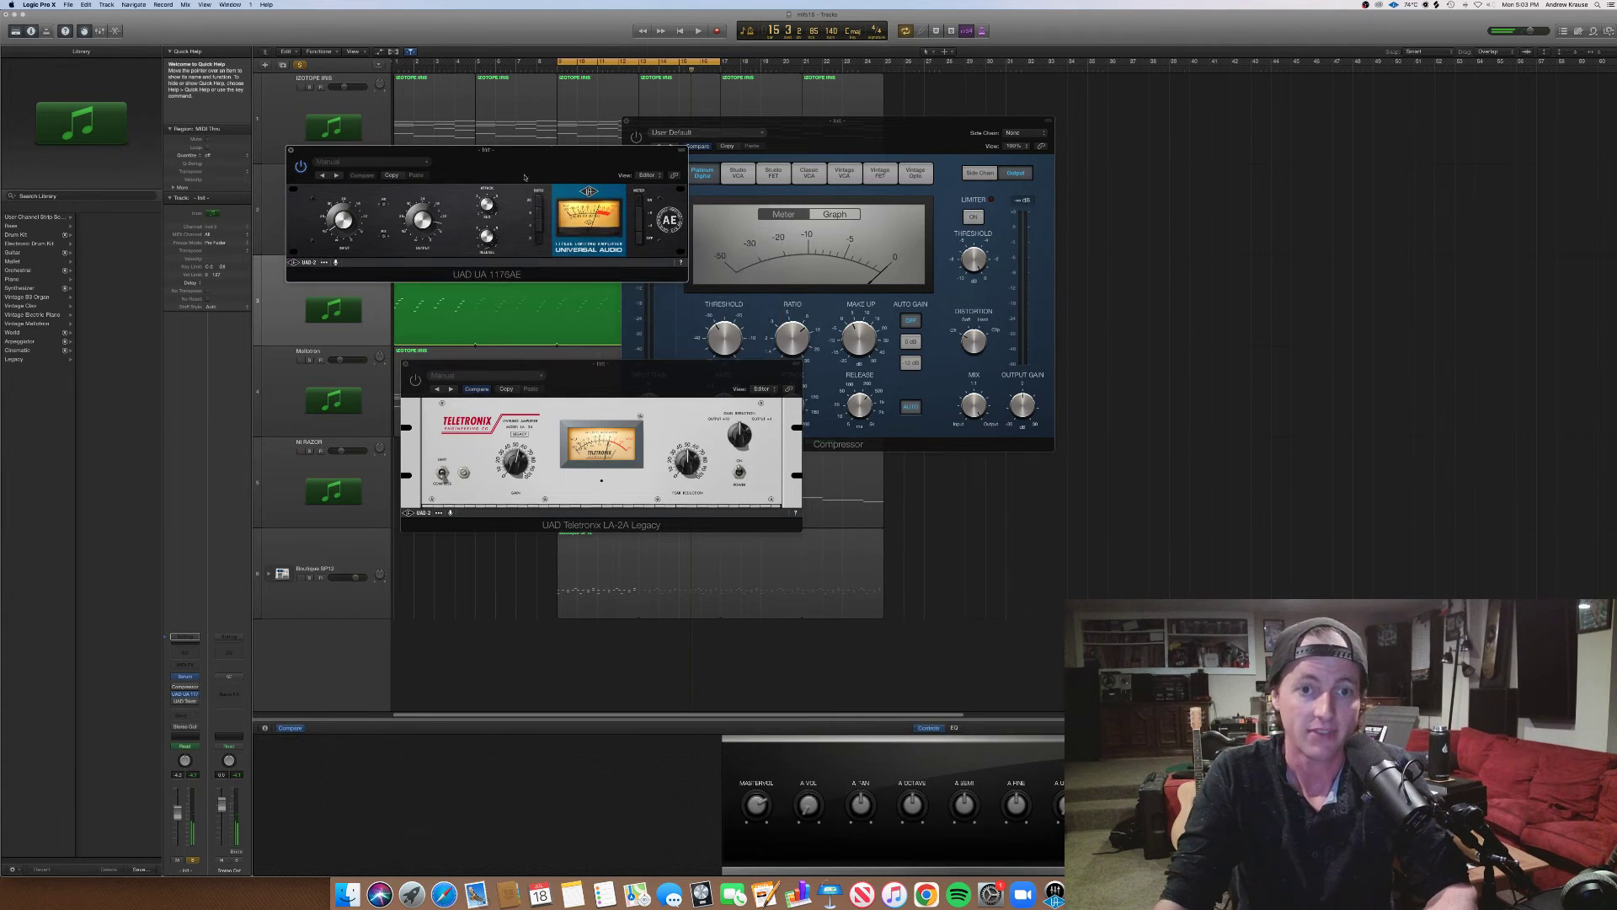
{"action": "left_click_drag", "start_coordinate": [518, 176], "coordinate": [650, 294]}
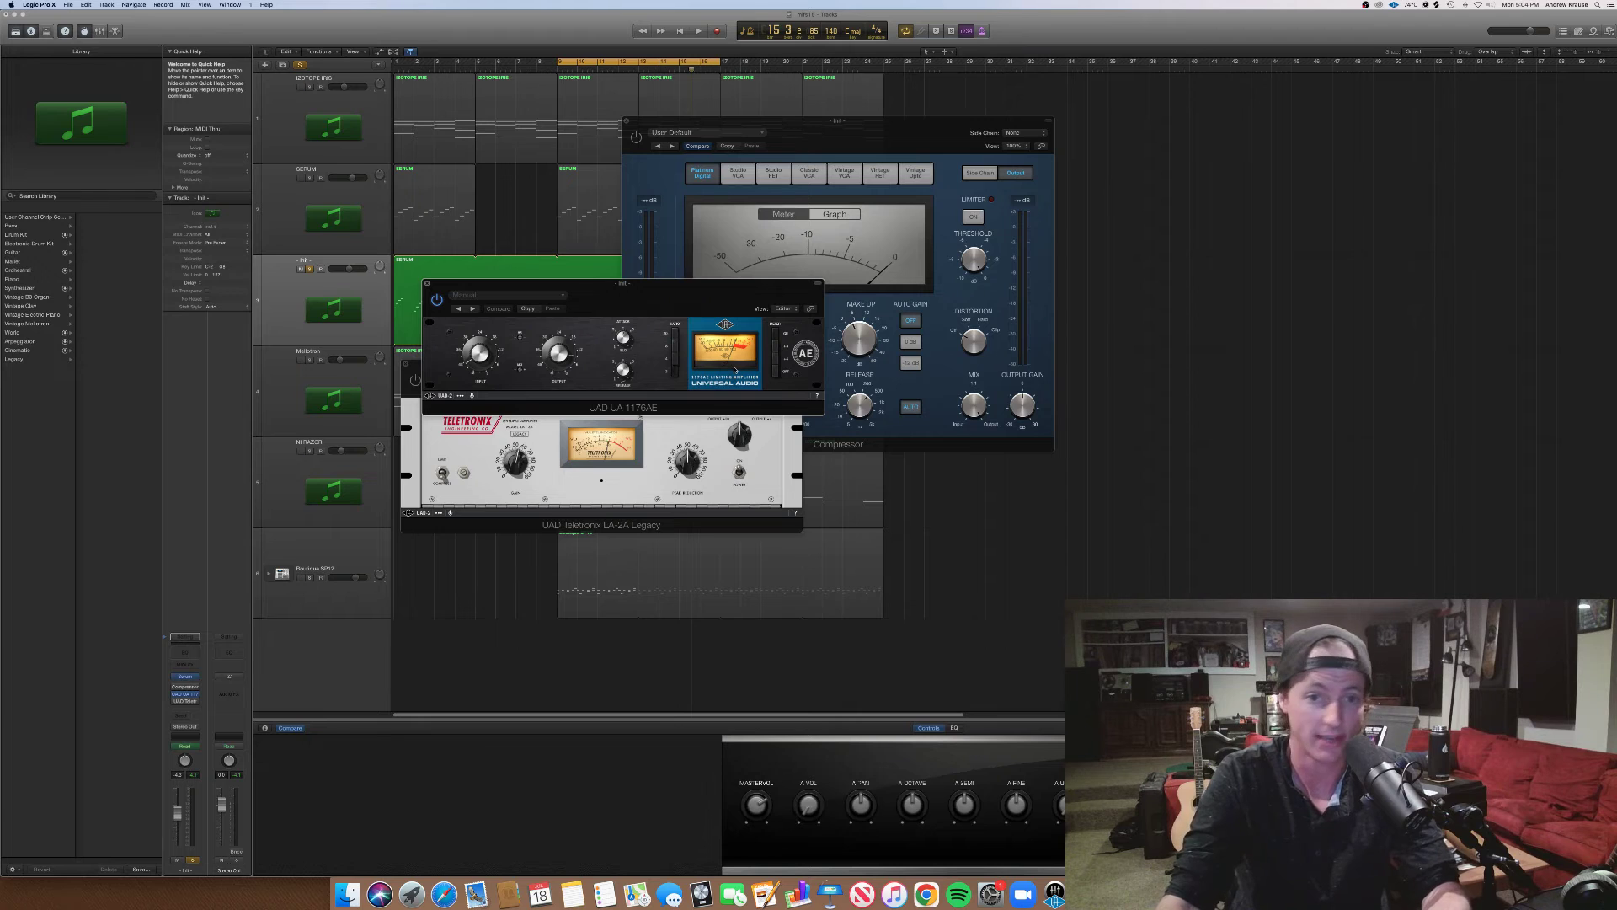
{"action": "left_click_drag", "start_coordinate": [607, 292], "coordinate": [519, 204]}
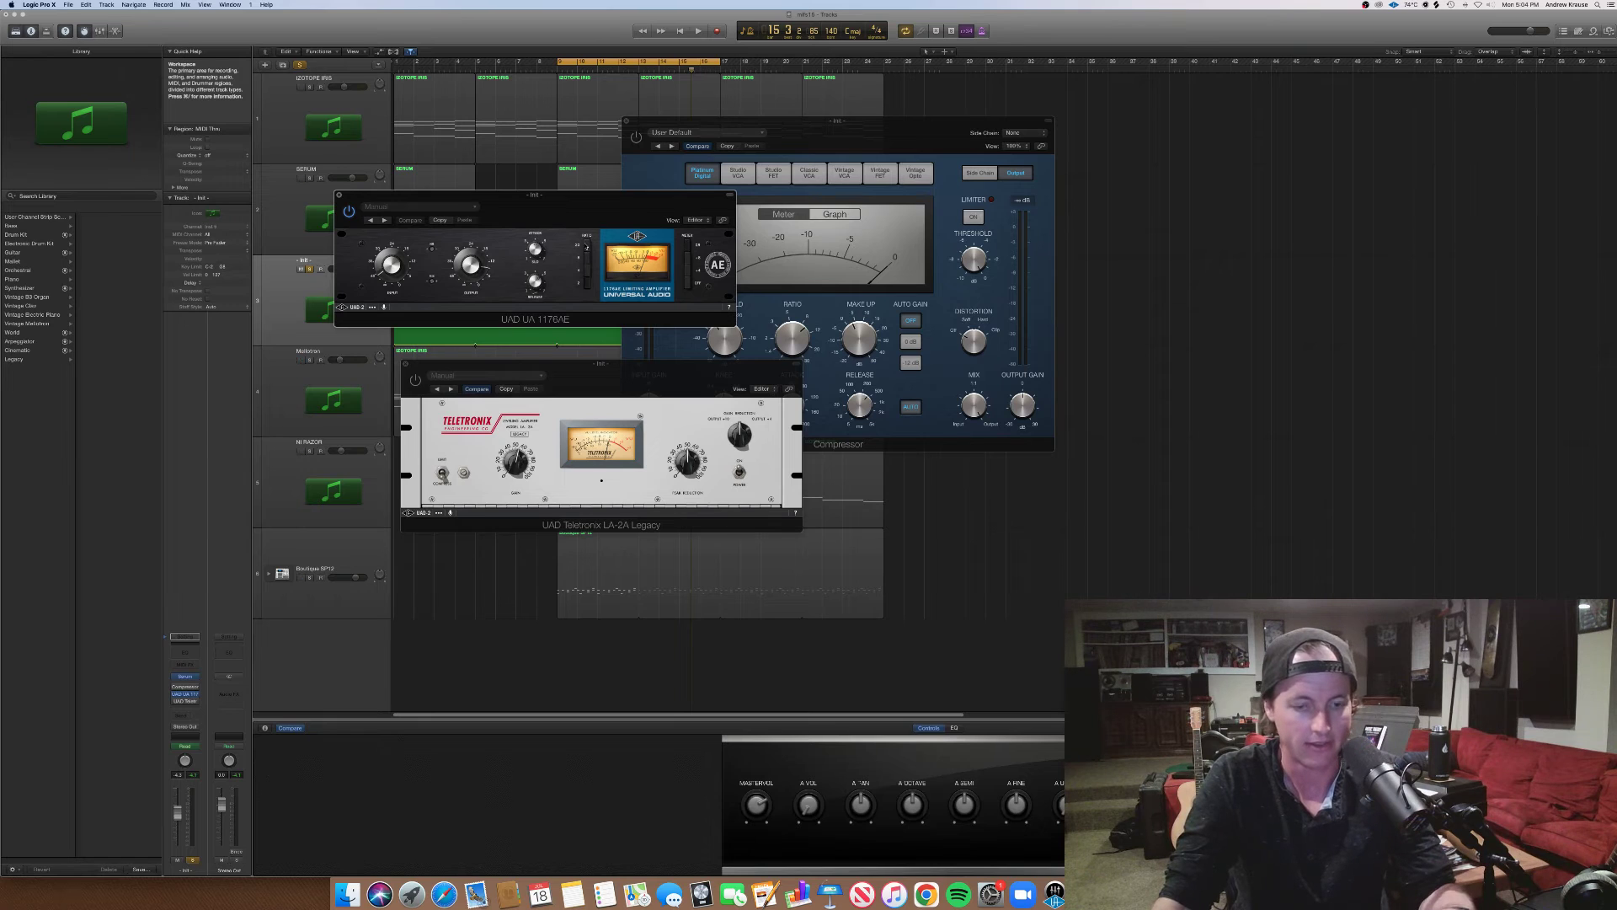
{"action": "left_click", "coordinate": [589, 264]}
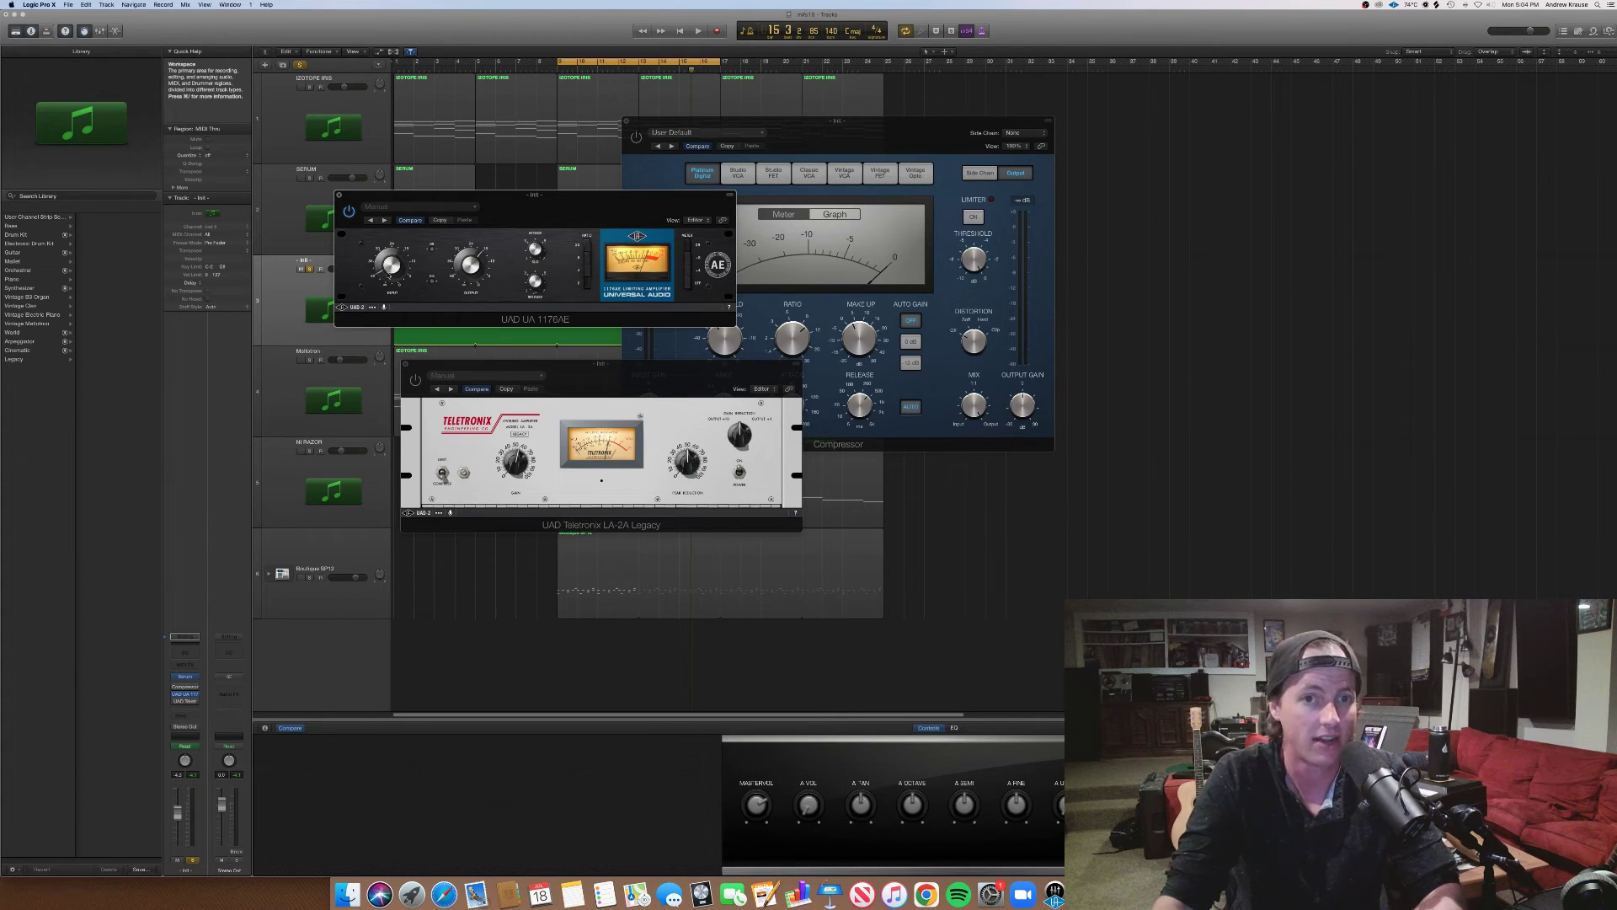
Close the stock Compressor and LA-2A windows and audition the loop through the 1176AE while working its attack and release
{"action": "key", "text": "space"}
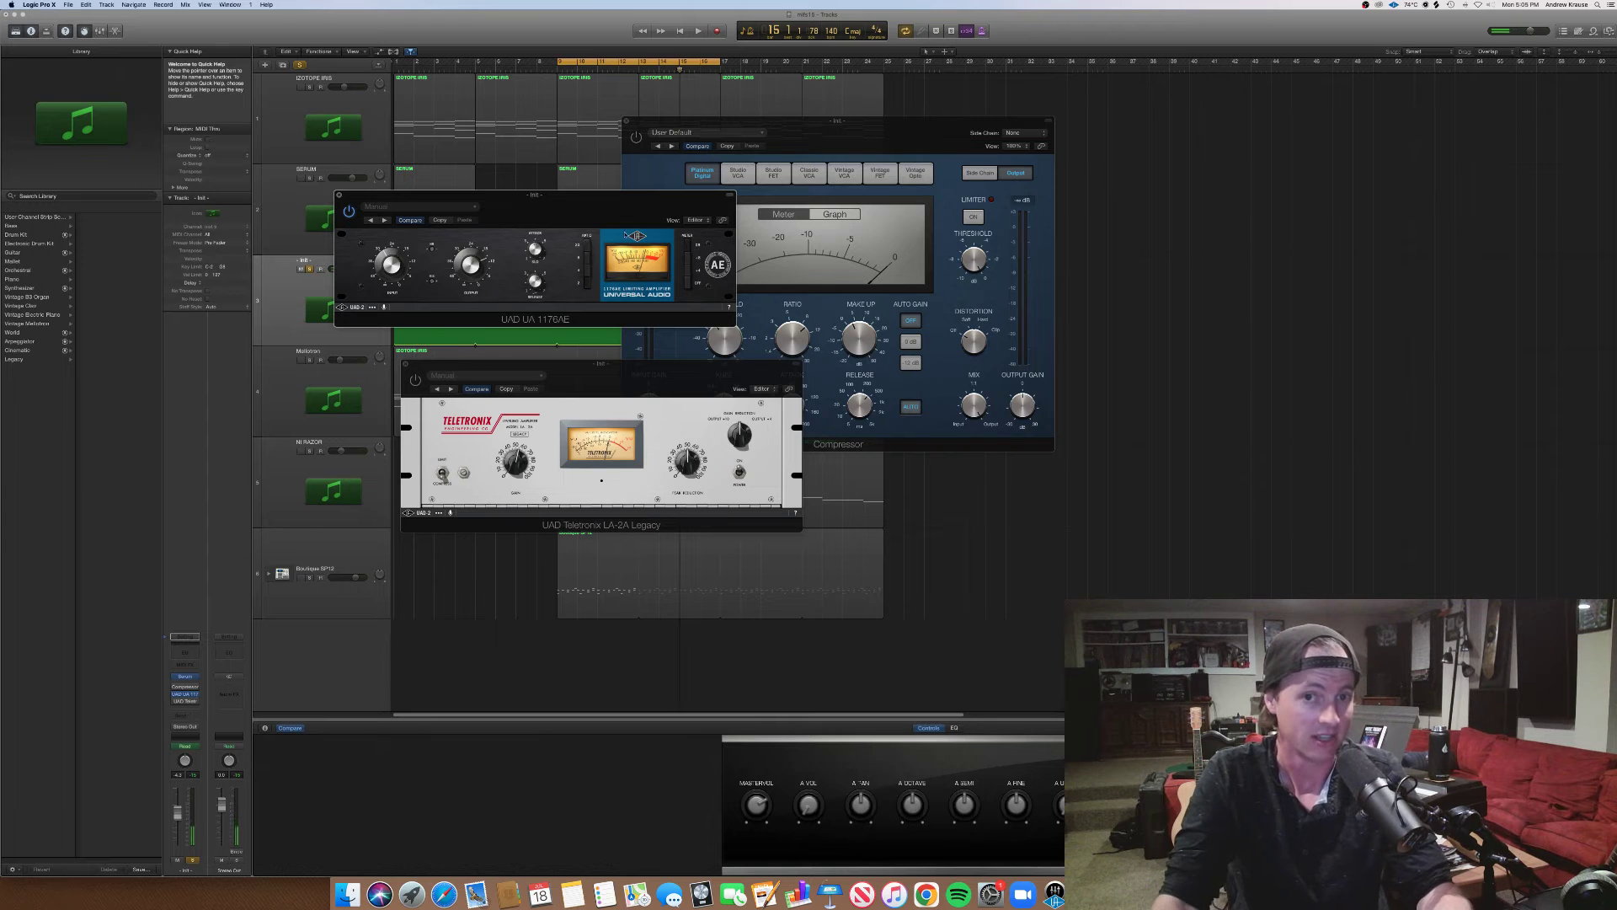
{"action": "left_click", "coordinate": [626, 121]}
{"action": "left_click", "coordinate": [405, 364]}
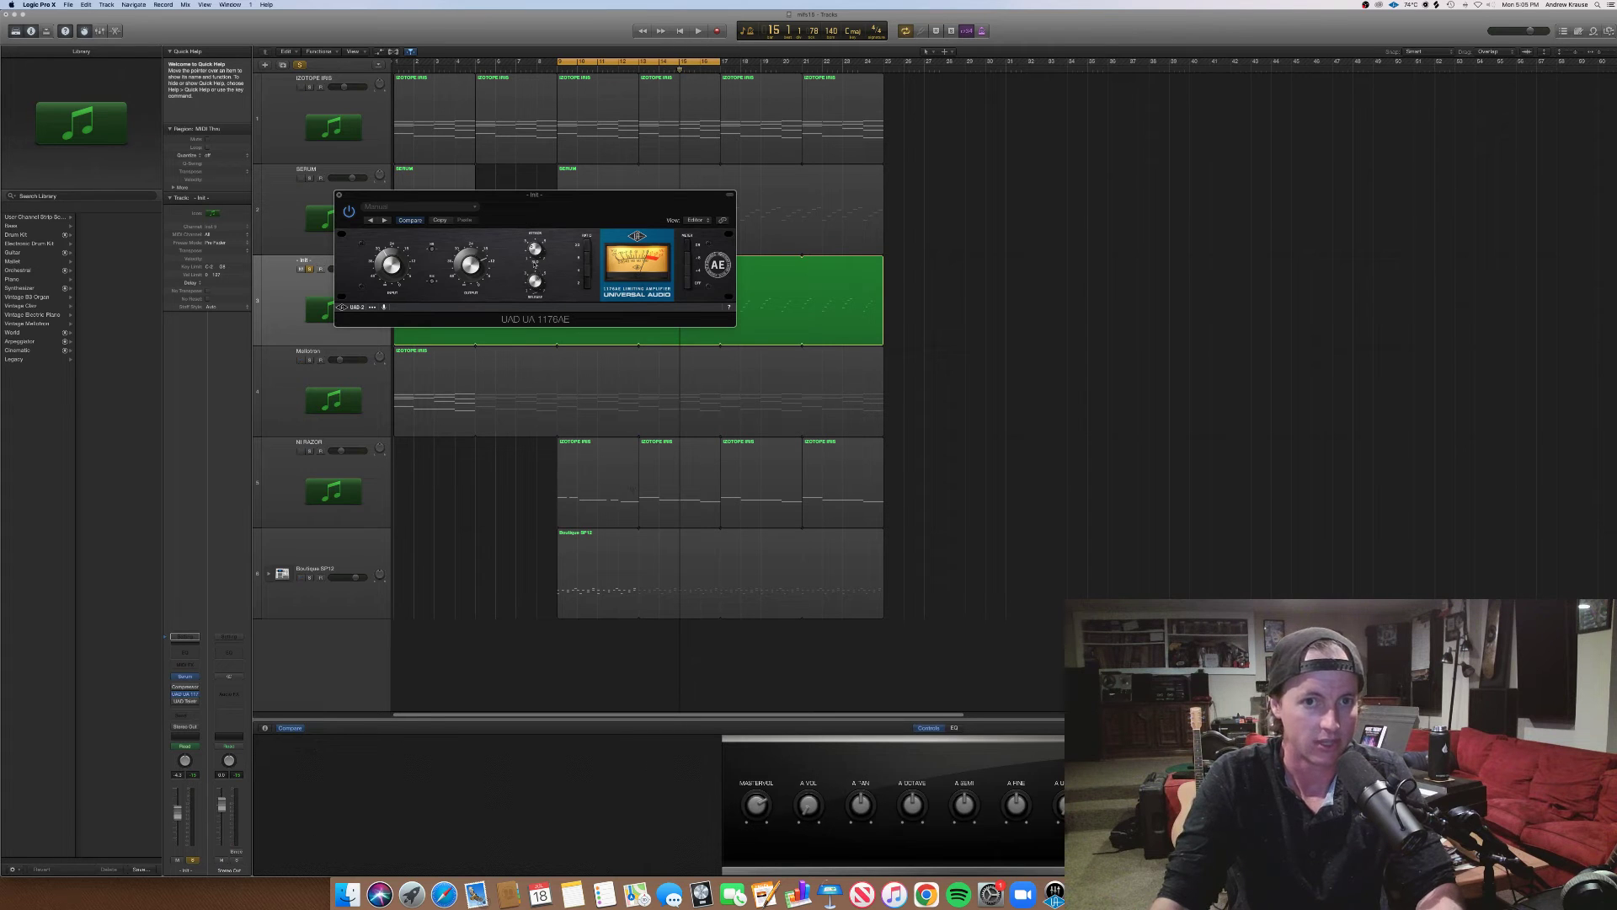
{"action": "key", "text": "space"}
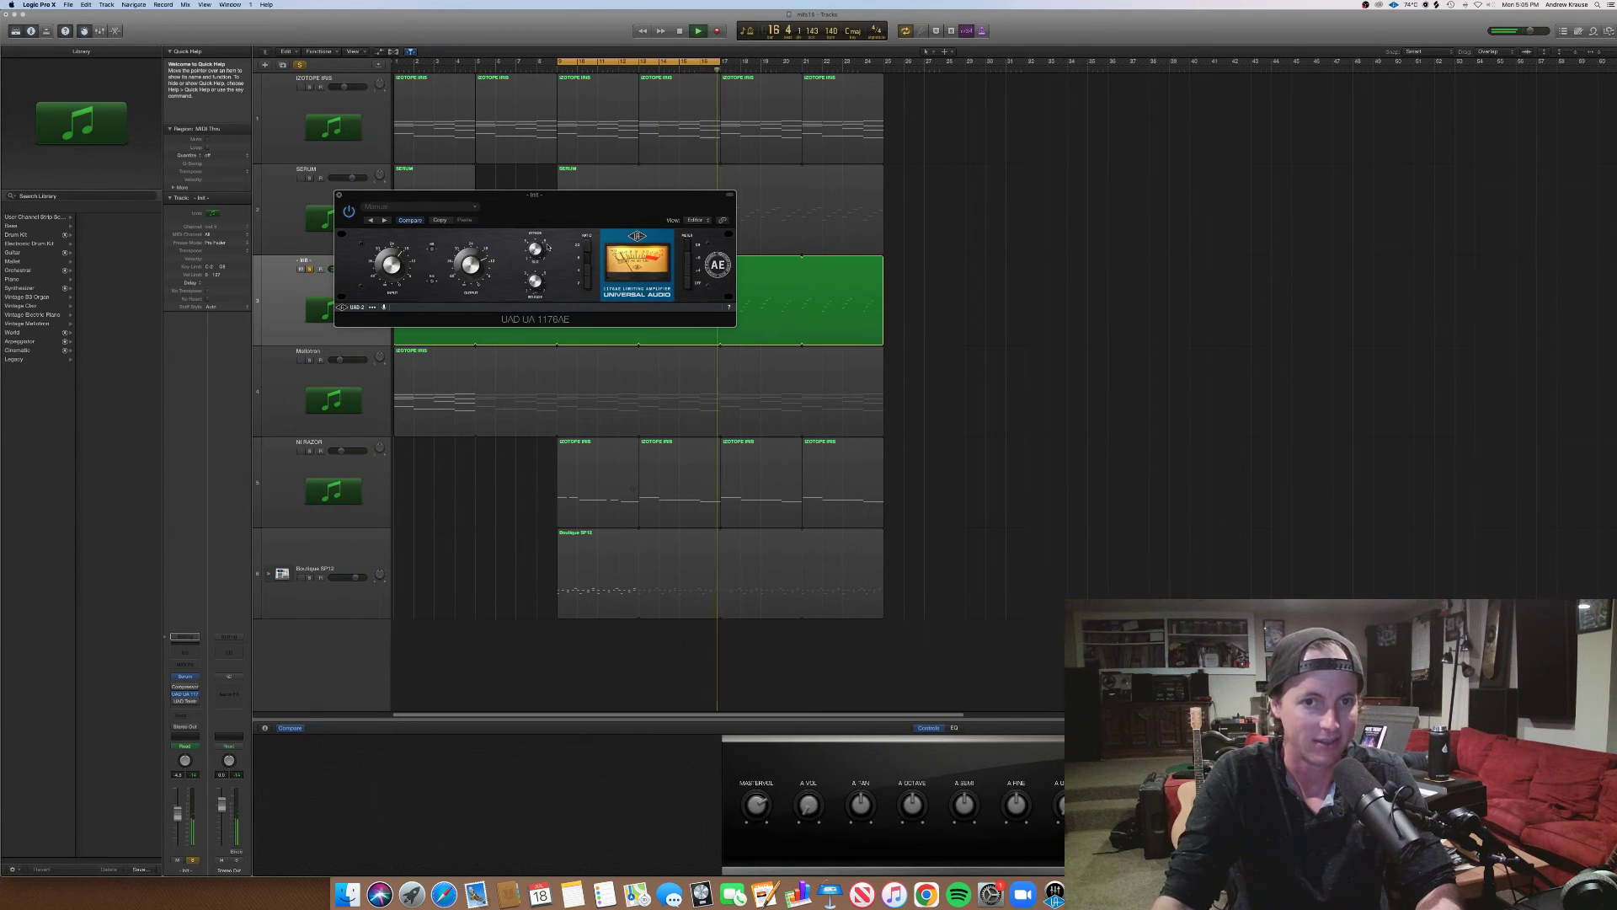
{"action": "key", "text": "space"}
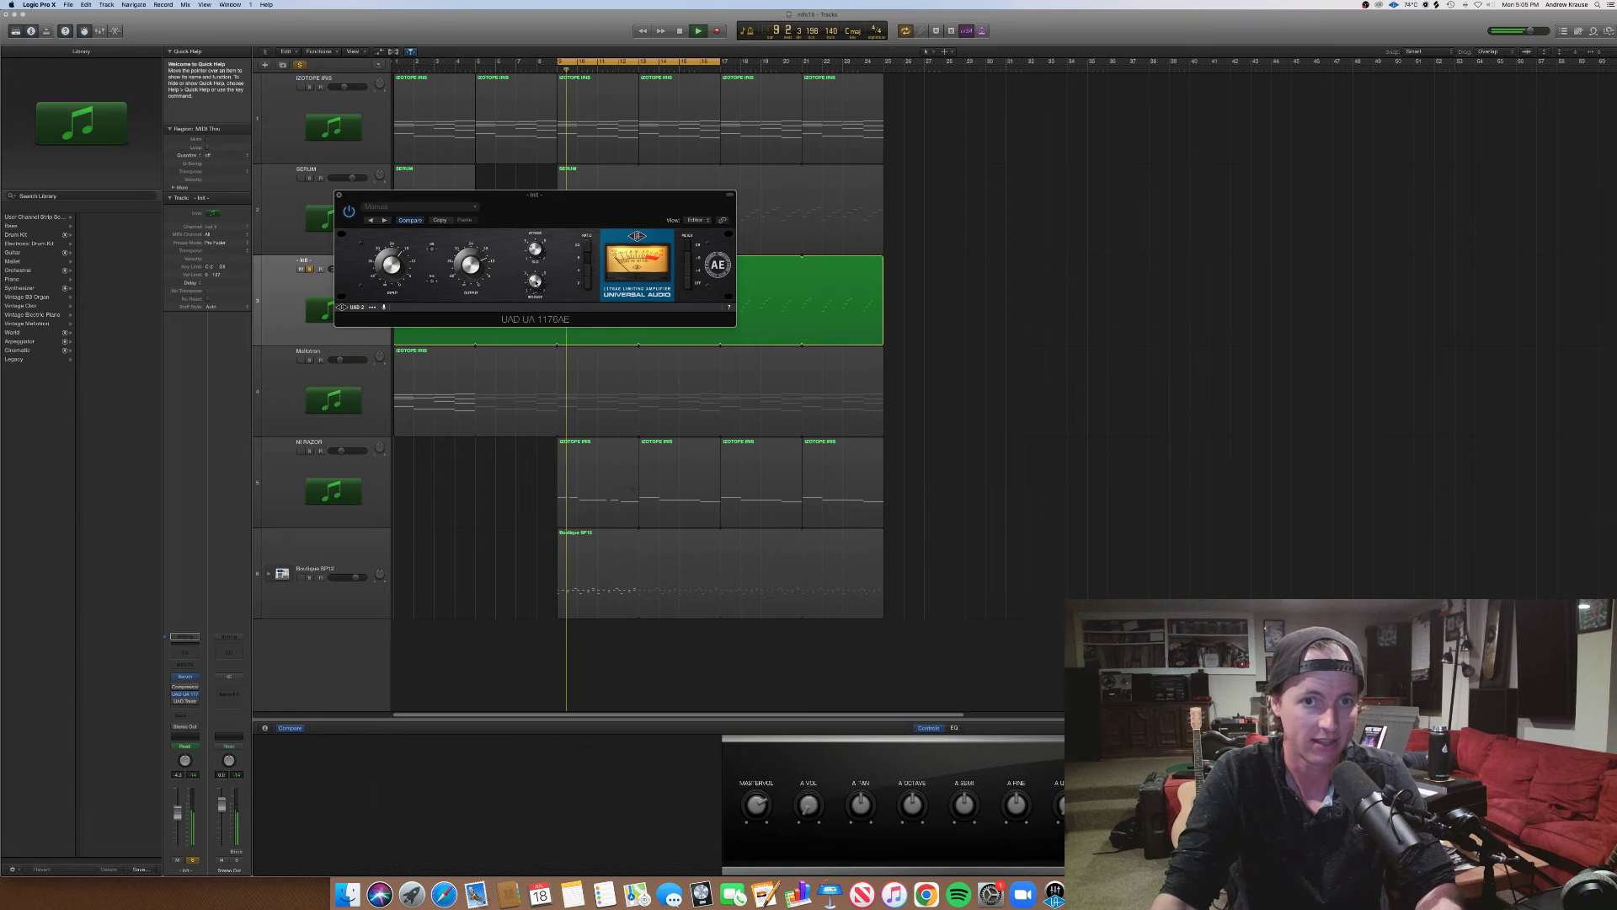
{"action": "key", "text": "space"}
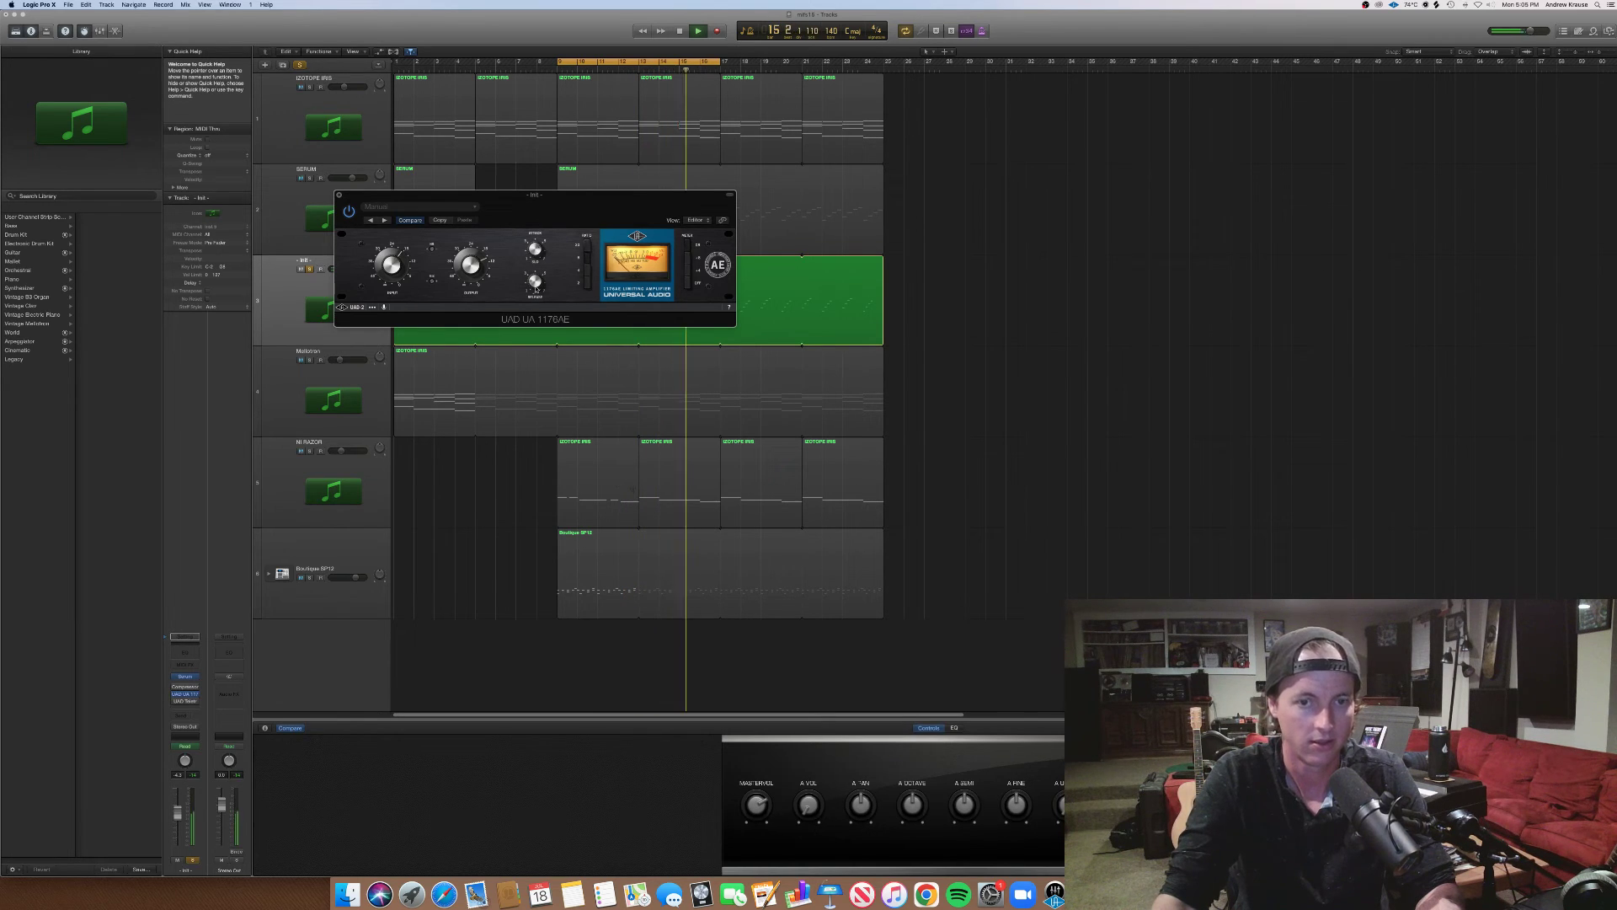
{"action": "key", "text": "space"}
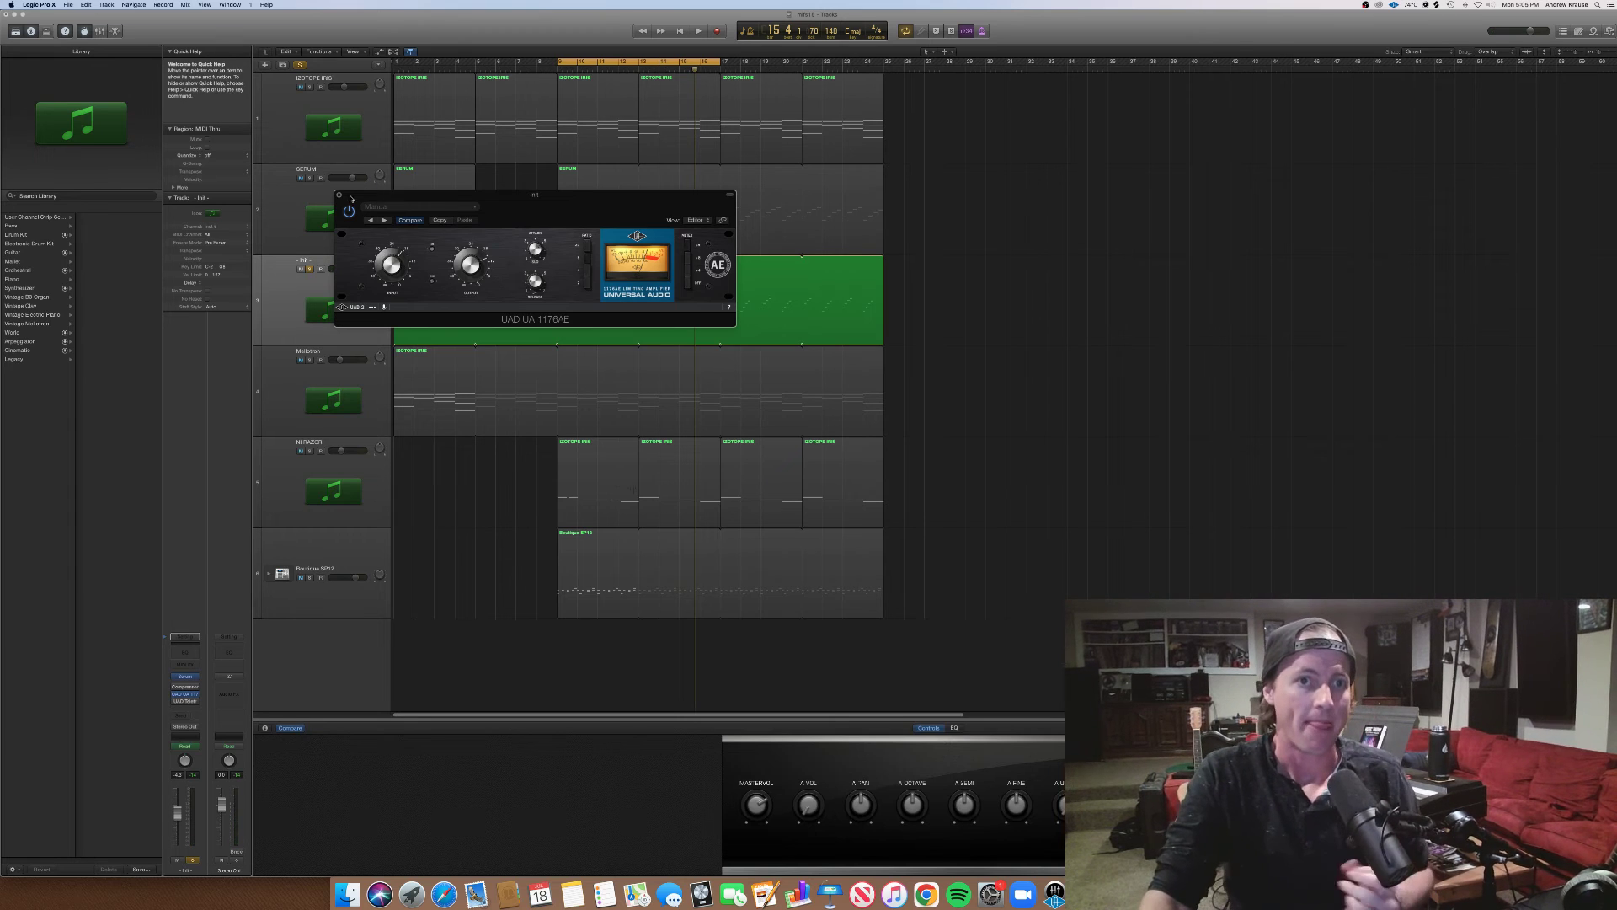
Close the 1176AE window, reopen the stock Compressor on the synth track, and switch its circuit type to Studio VCA
{"action": "left_click", "coordinate": [339, 196]}
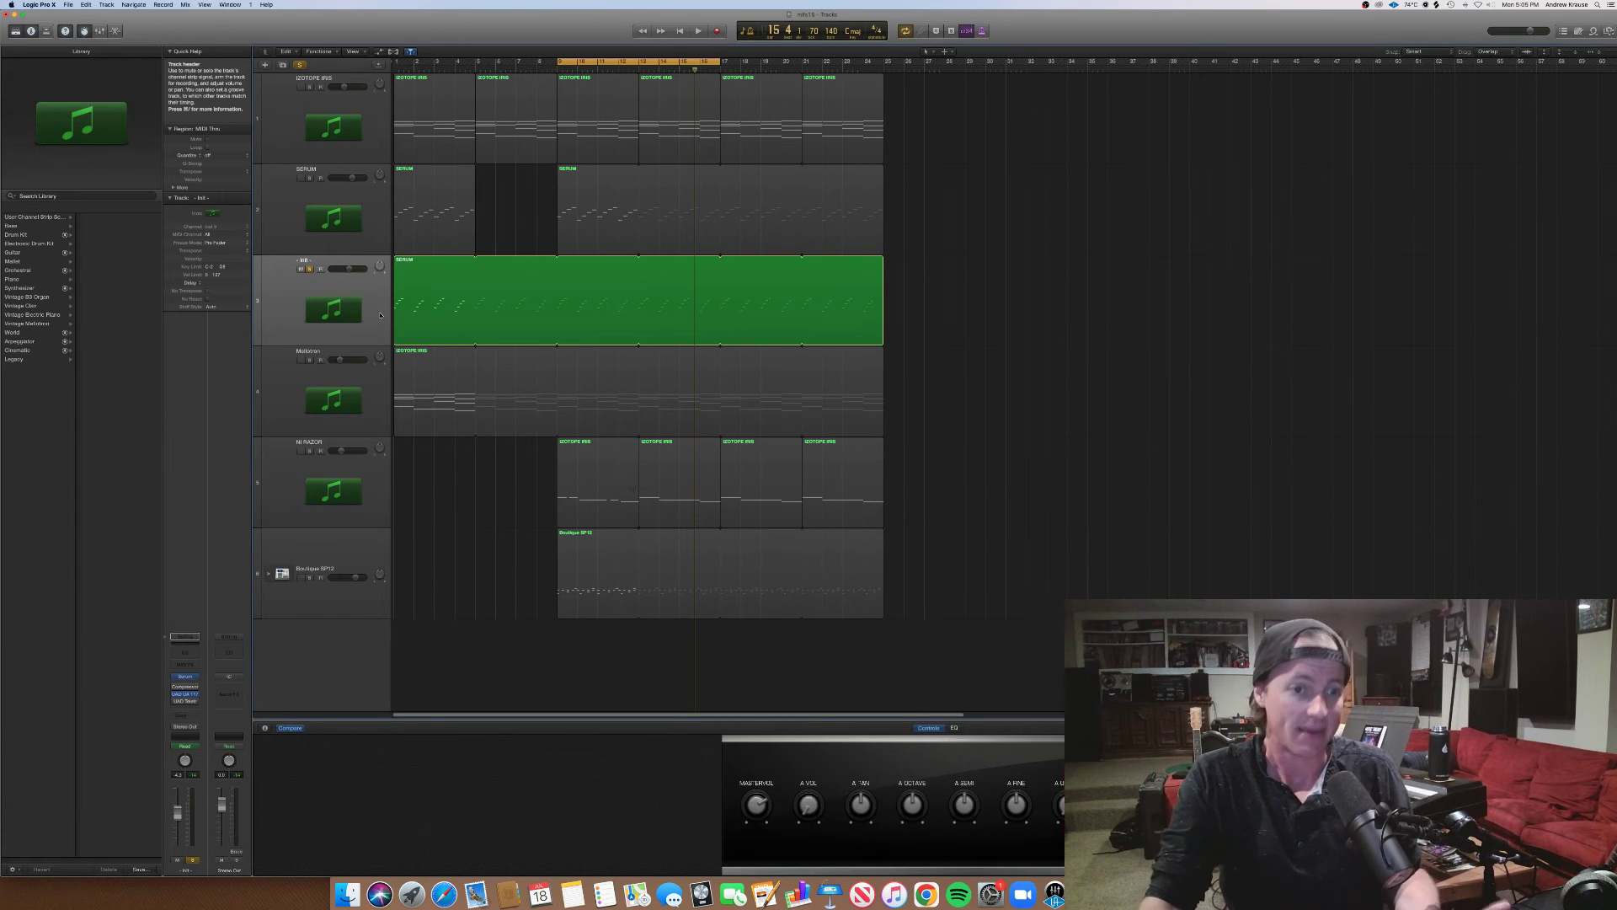
{"action": "left_click", "coordinate": [185, 688]}
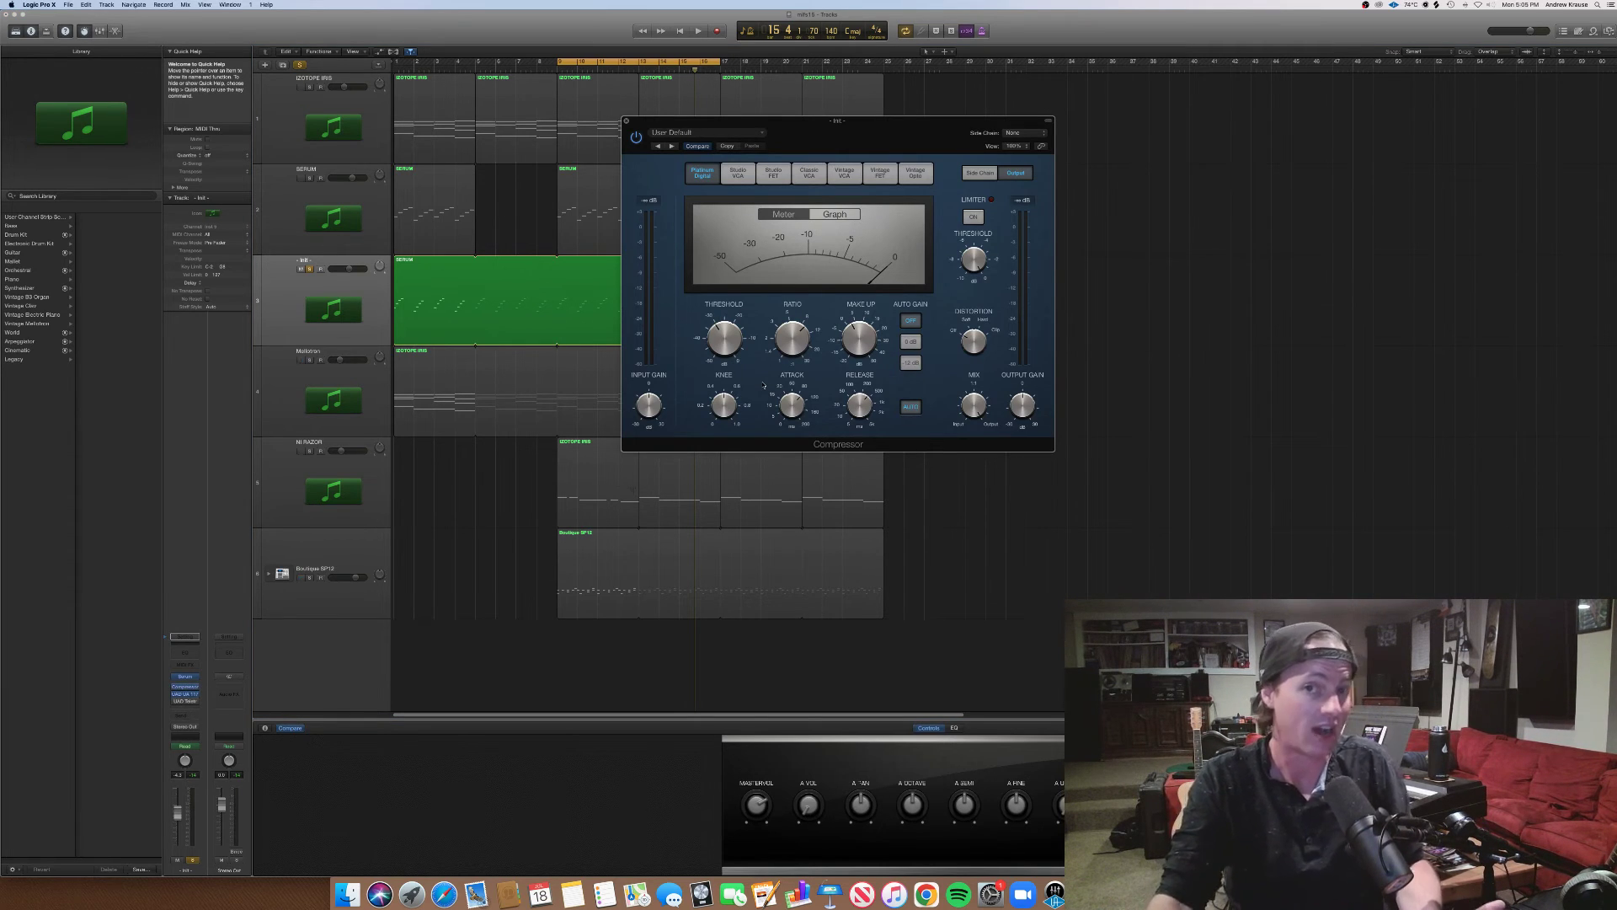
{"action": "left_click", "coordinate": [739, 175]}
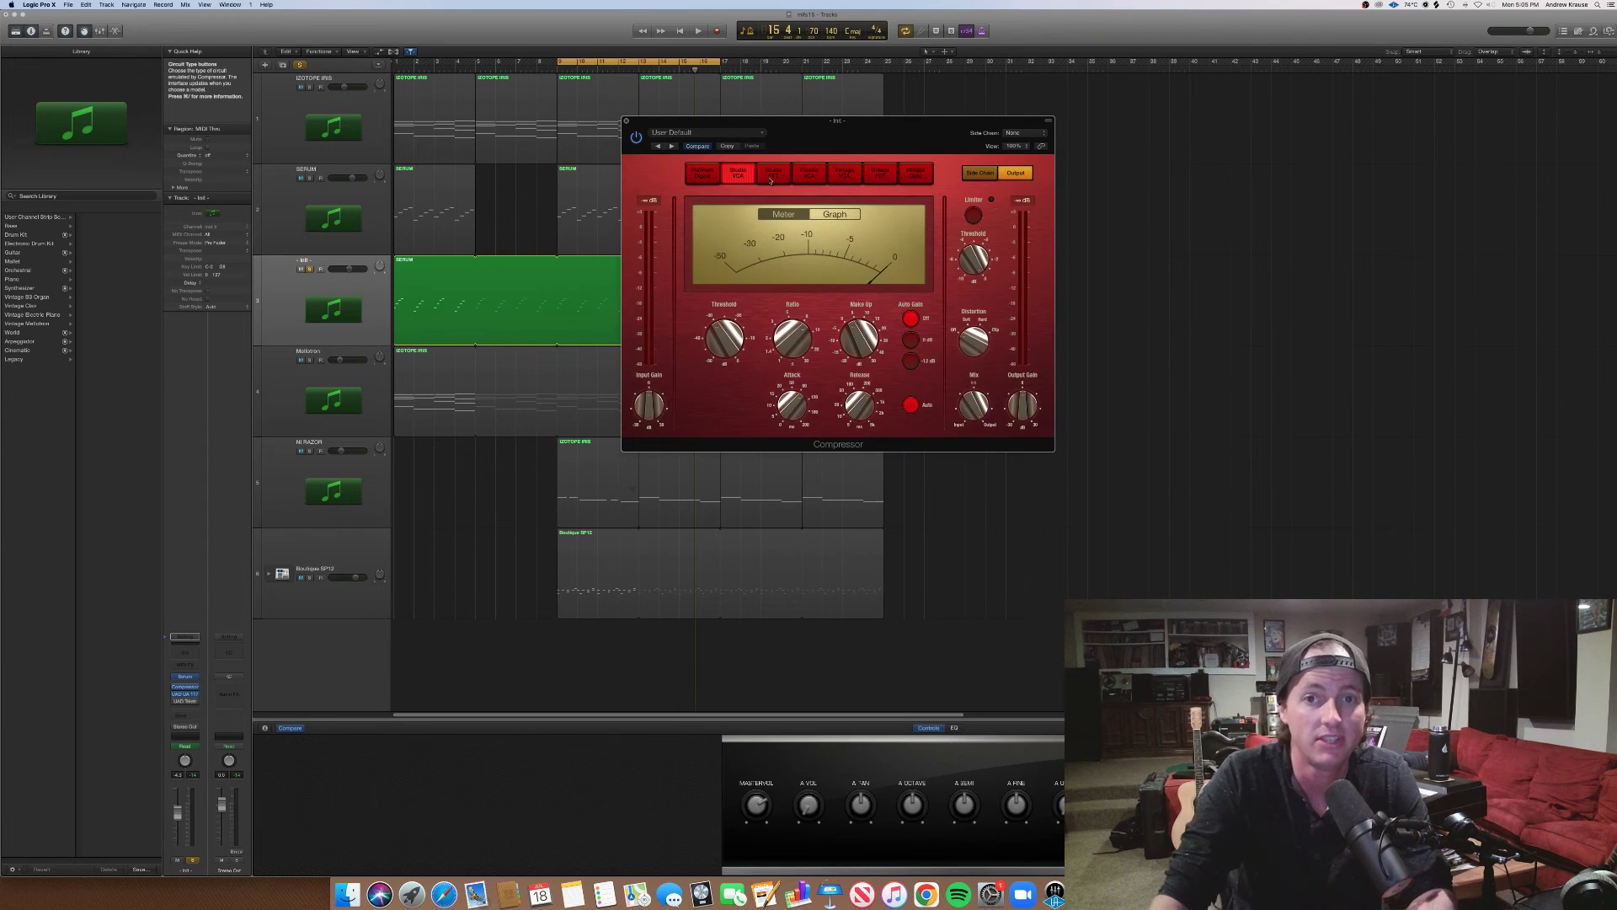
Step the stock Compressor through the Classic VCA, Vintage VCA, Vintage FET and Vintage Opto circuit types
{"action": "left_click", "coordinate": [809, 173]}
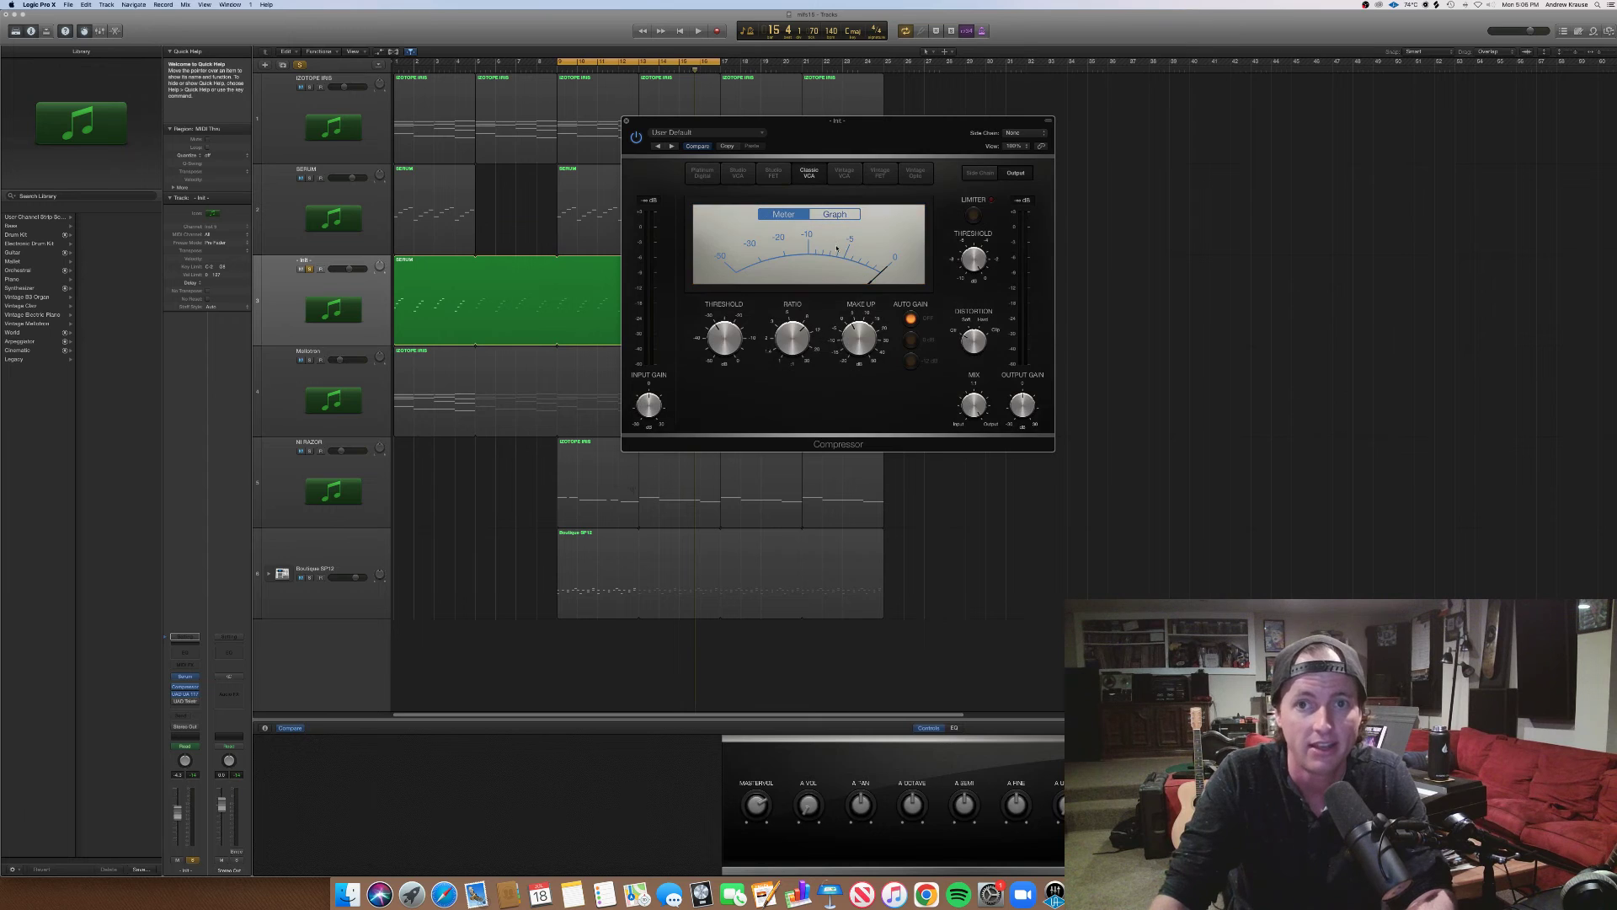
{"action": "left_click", "coordinate": [846, 175]}
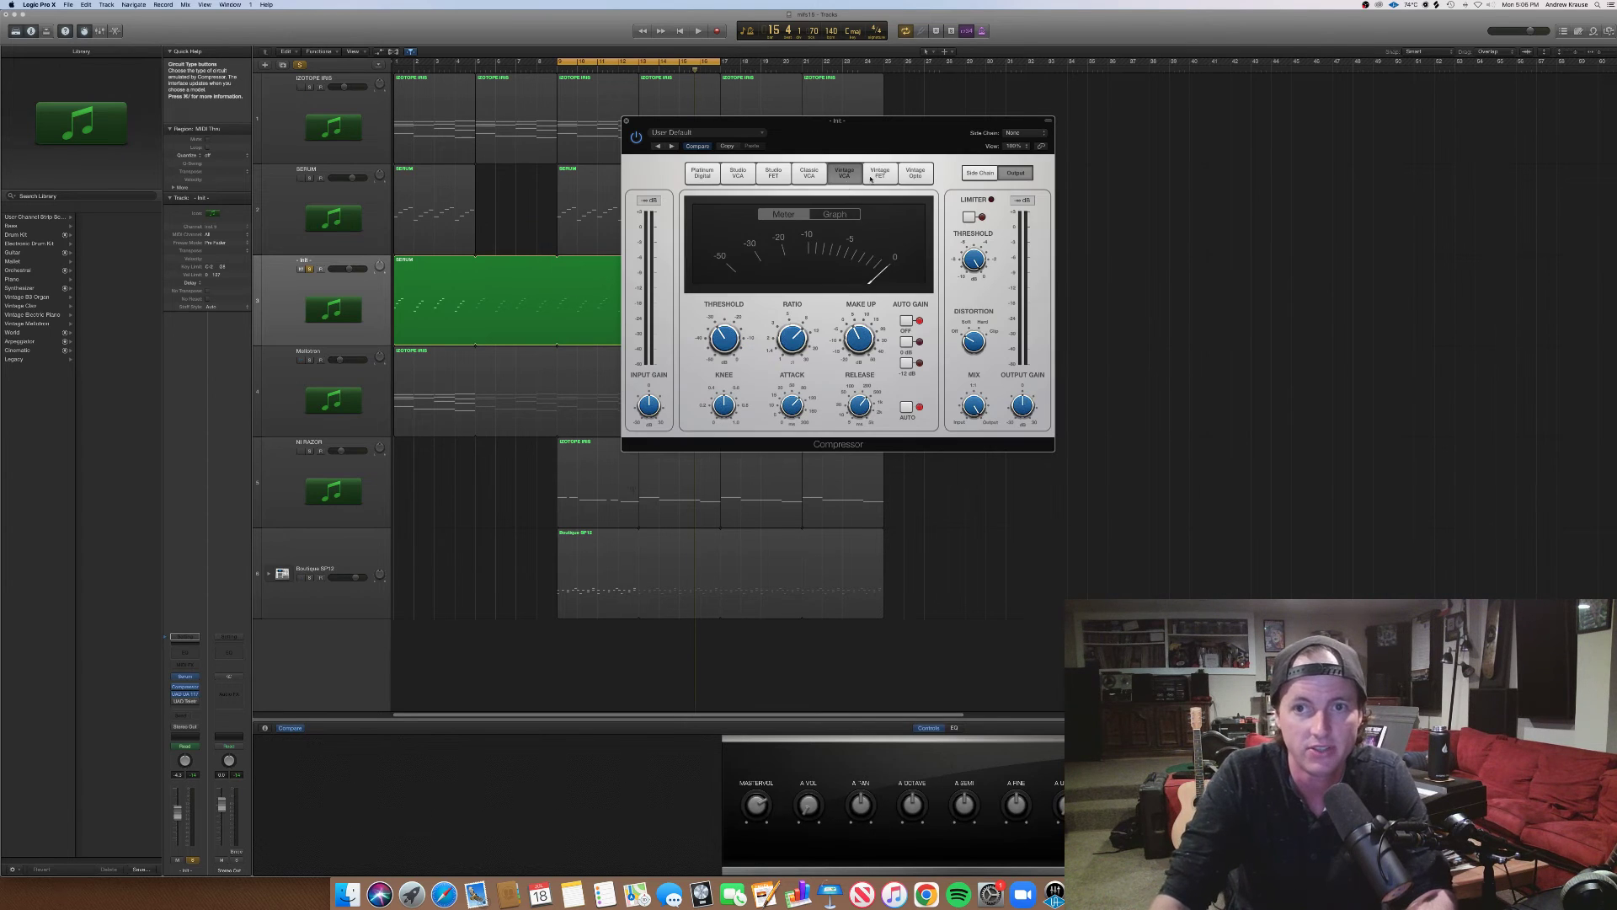
{"action": "left_click", "coordinate": [878, 174]}
{"action": "left_click", "coordinate": [914, 176]}
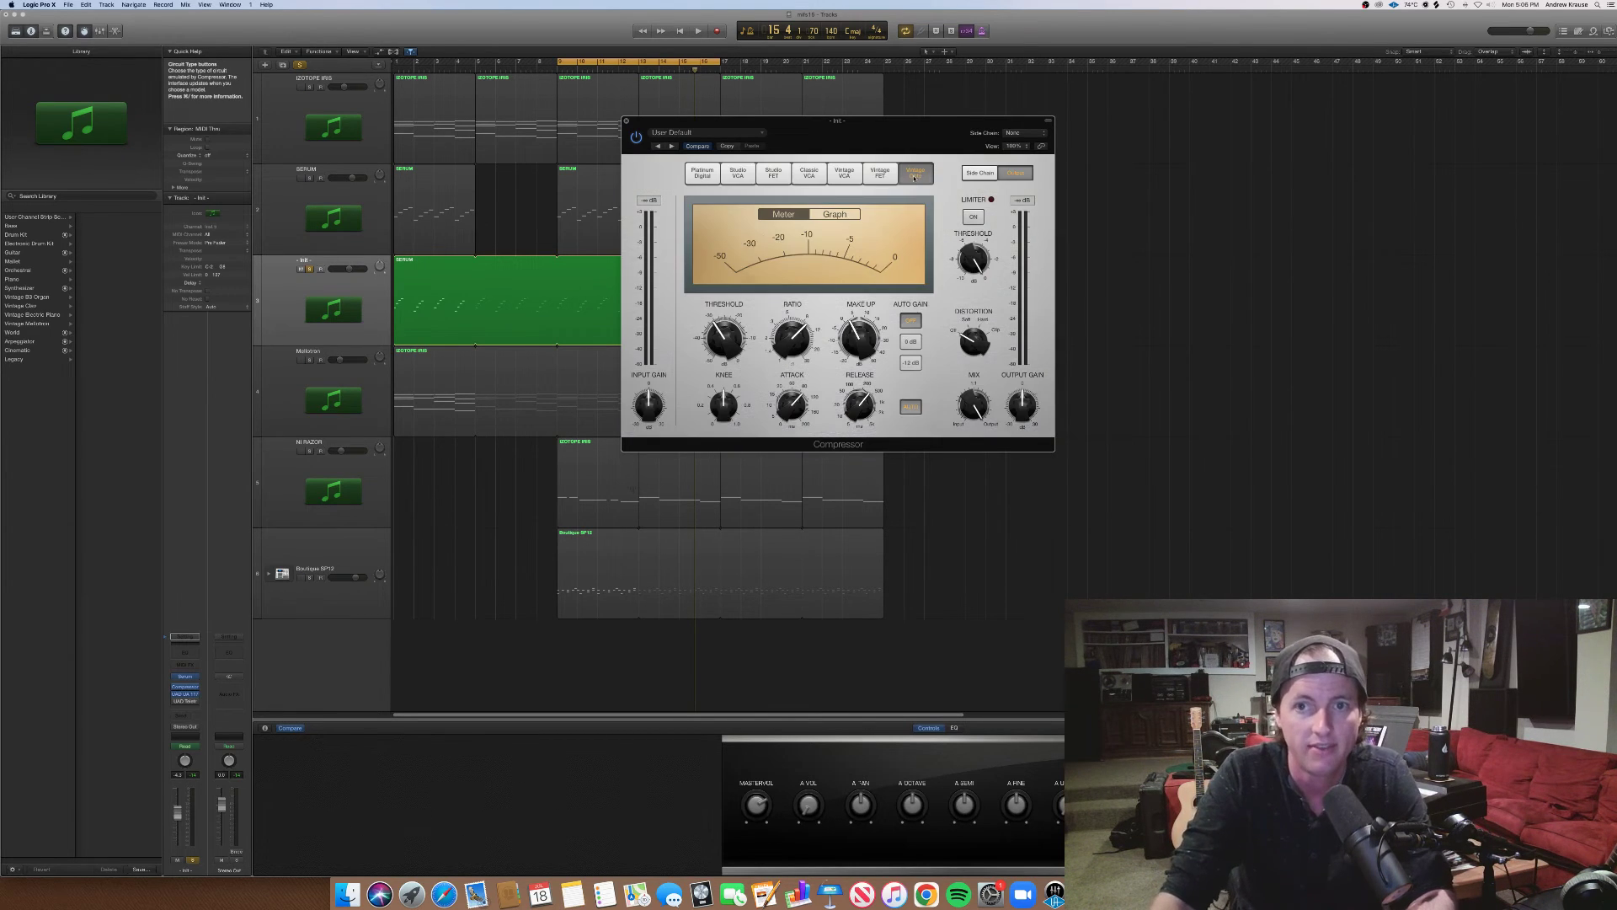
Compare the Studio FET and Classic VCA circuit types, and return through Studio VCA to Platinum Digital
{"action": "left_click", "coordinate": [772, 175]}
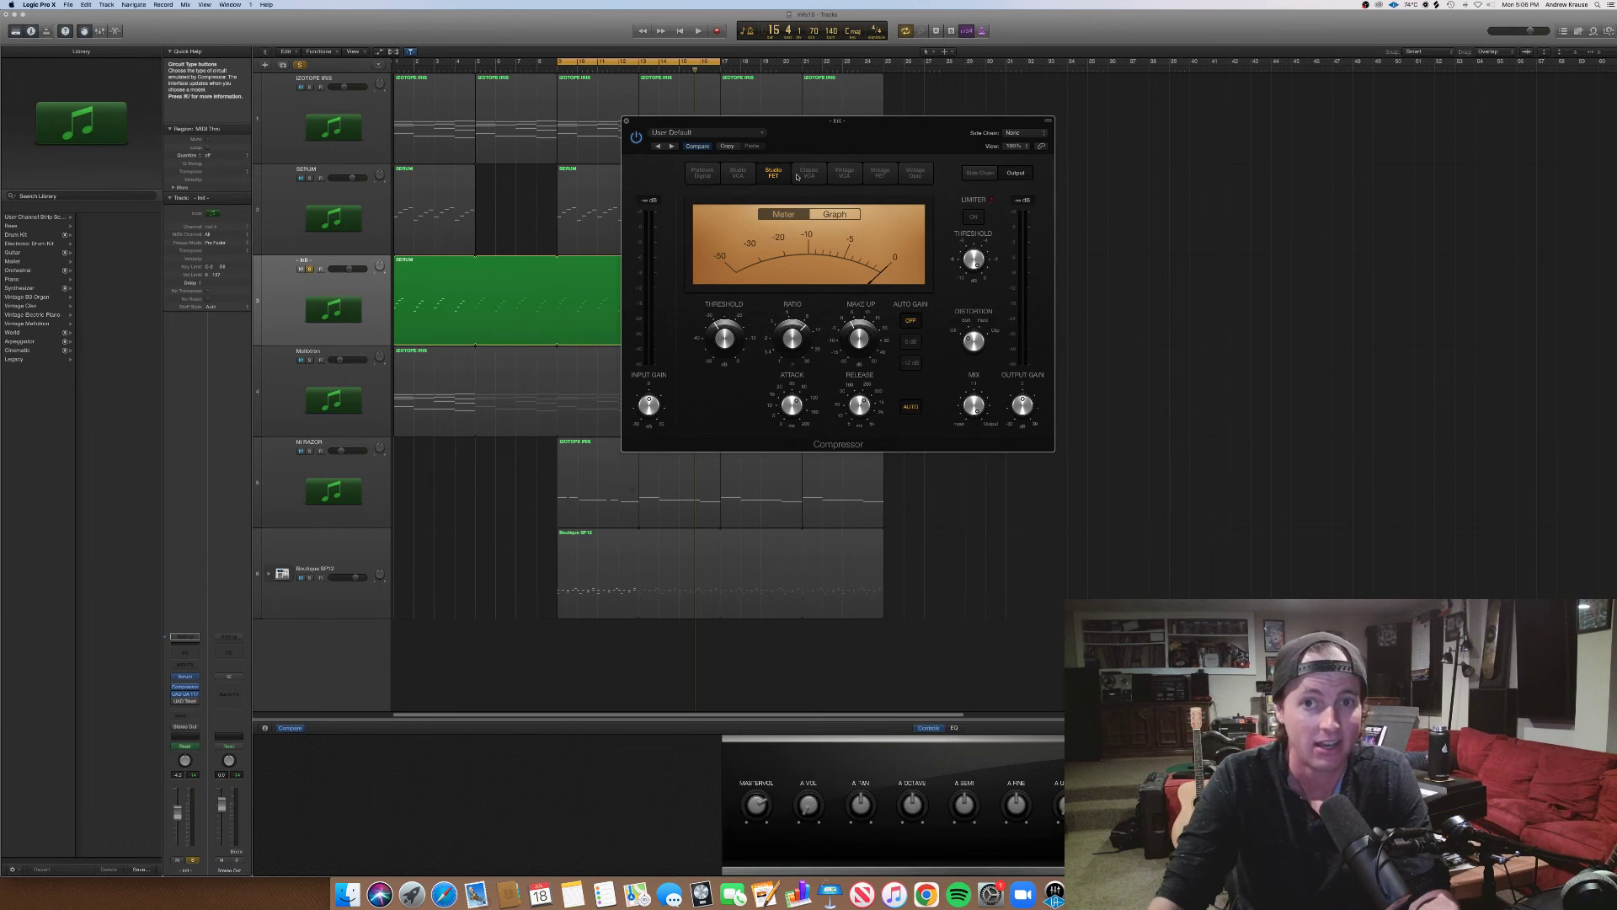
{"action": "left_click", "coordinate": [809, 174]}
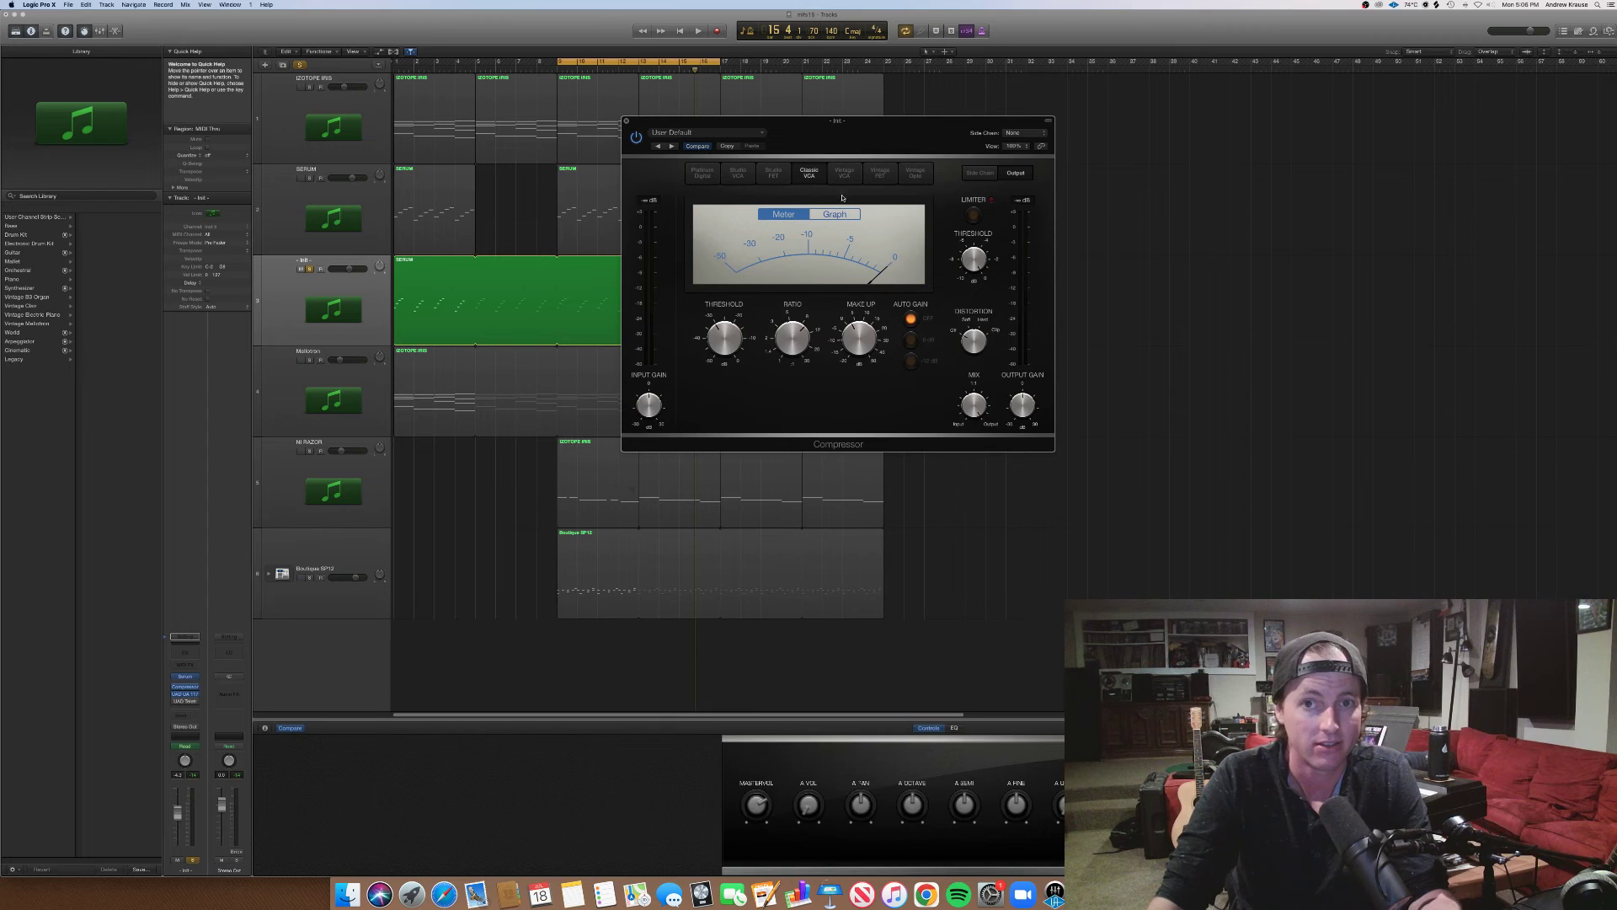
{"action": "left_click", "coordinate": [775, 174]}
{"action": "left_click", "coordinate": [807, 174]}
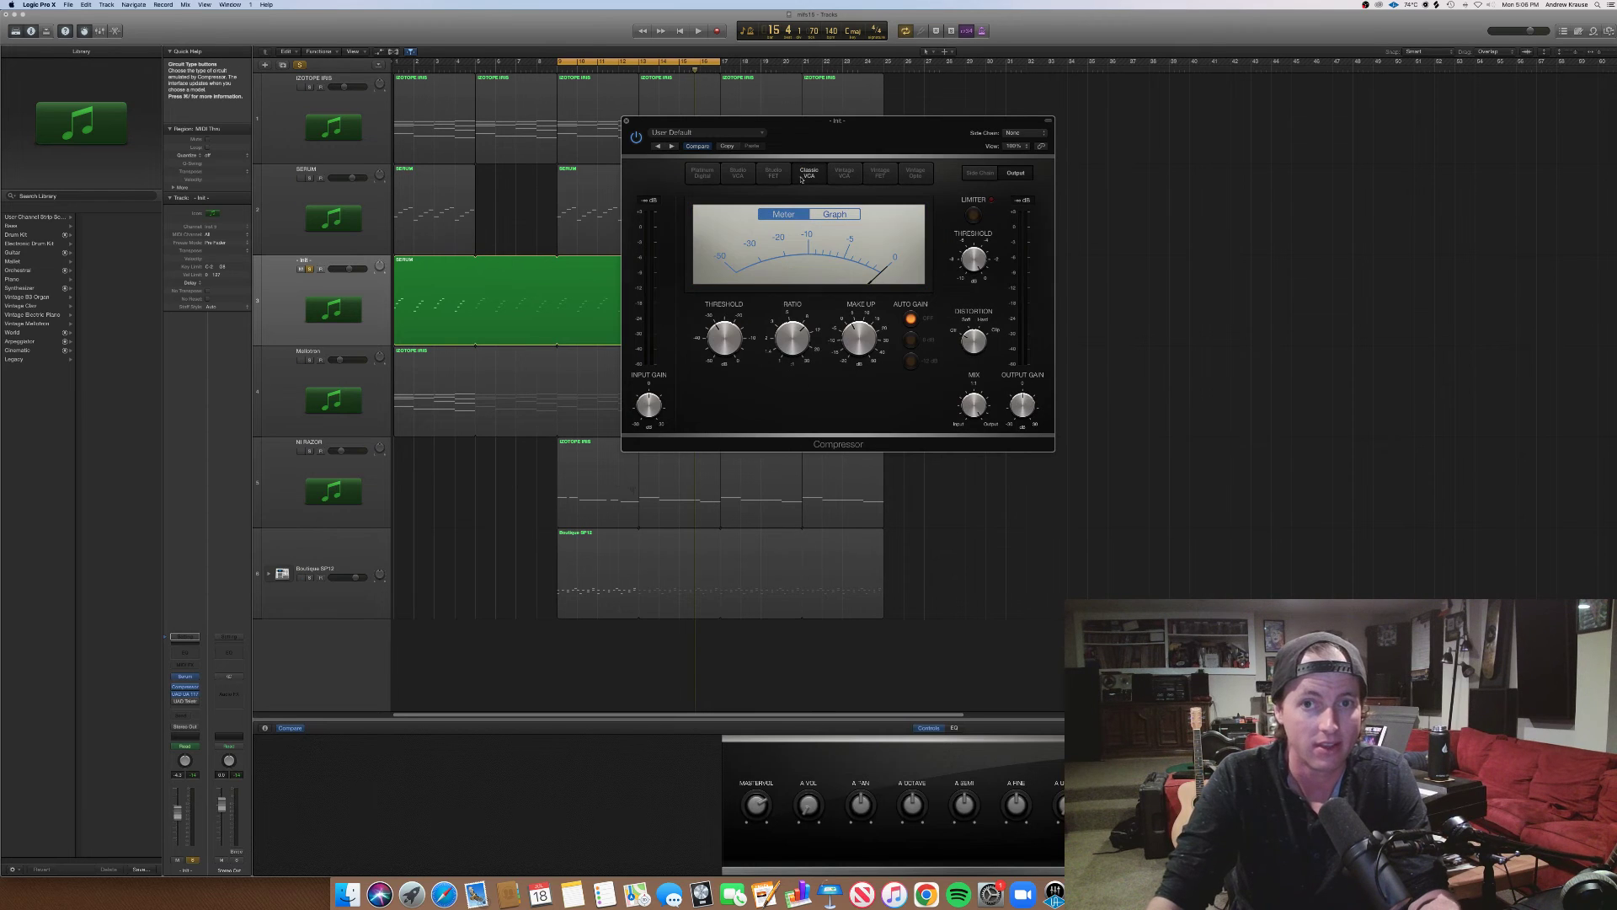
{"action": "left_click", "coordinate": [739, 174]}
{"action": "left_click", "coordinate": [699, 175]}
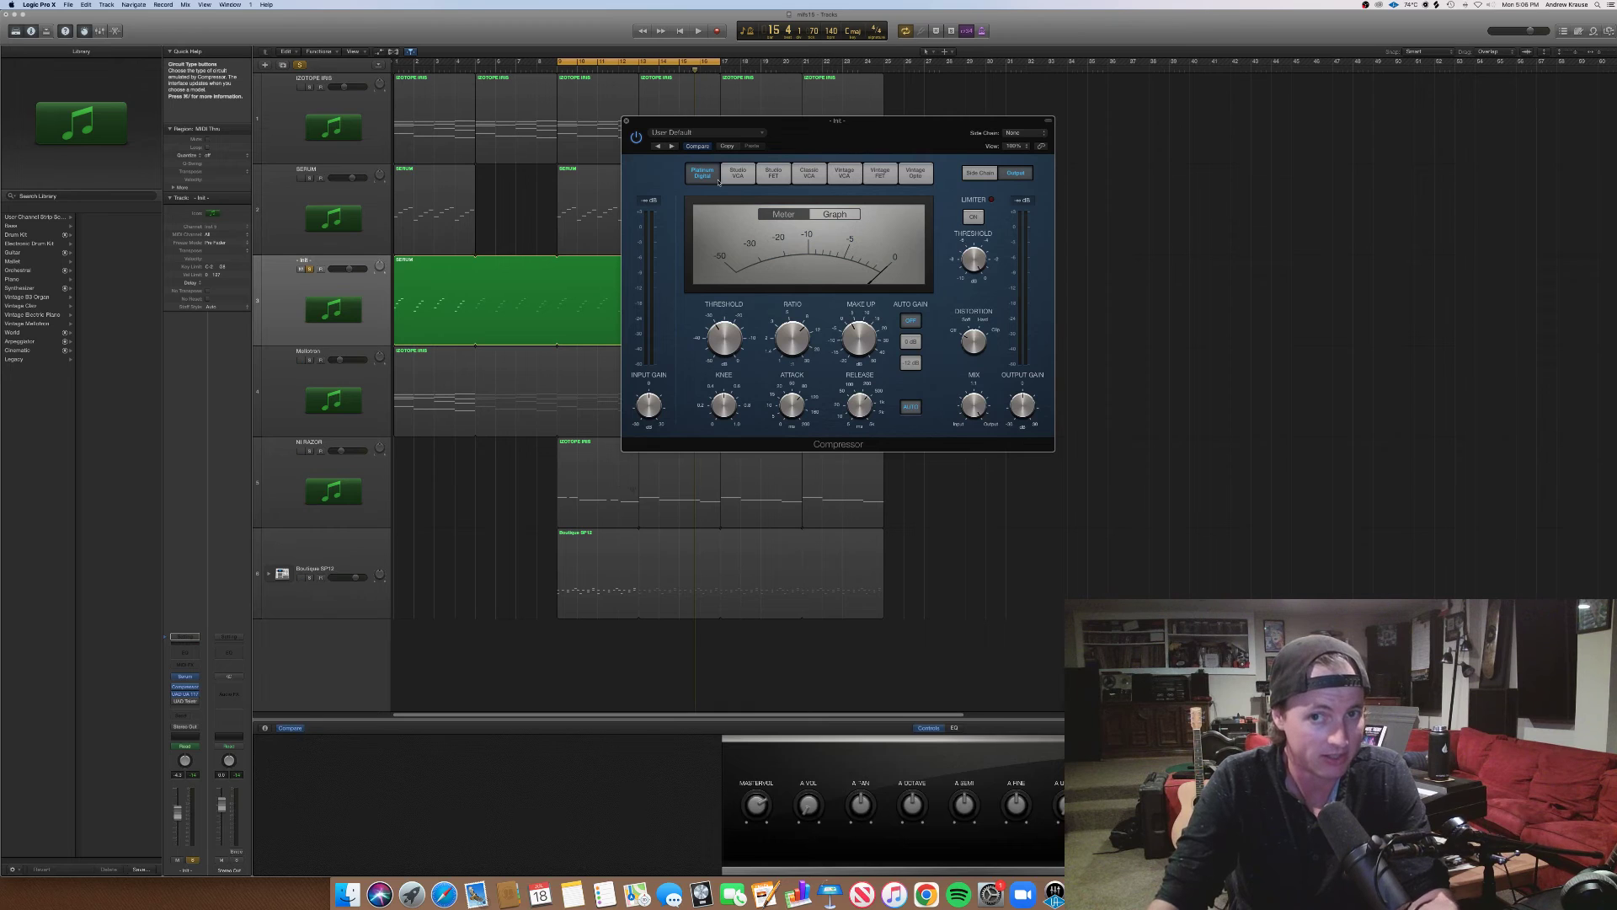
Switch the Compressor to Vintage Opto, close its window, and reopen it from the synth track's channel strip
{"action": "left_click", "coordinate": [915, 174]}
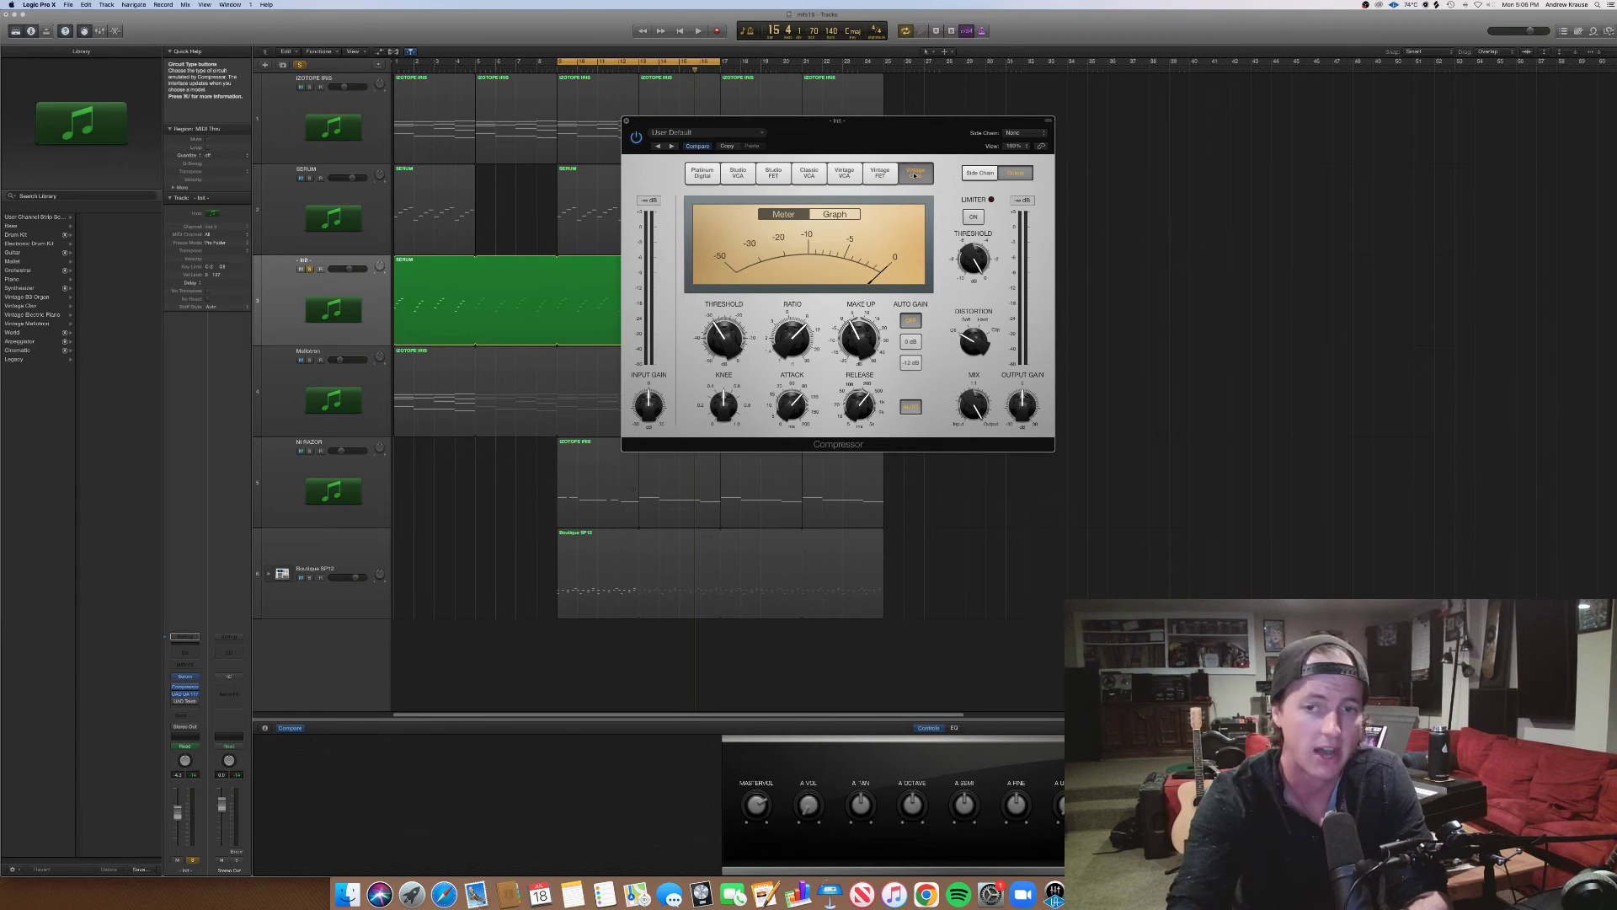
{"action": "left_click", "coordinate": [626, 122]}
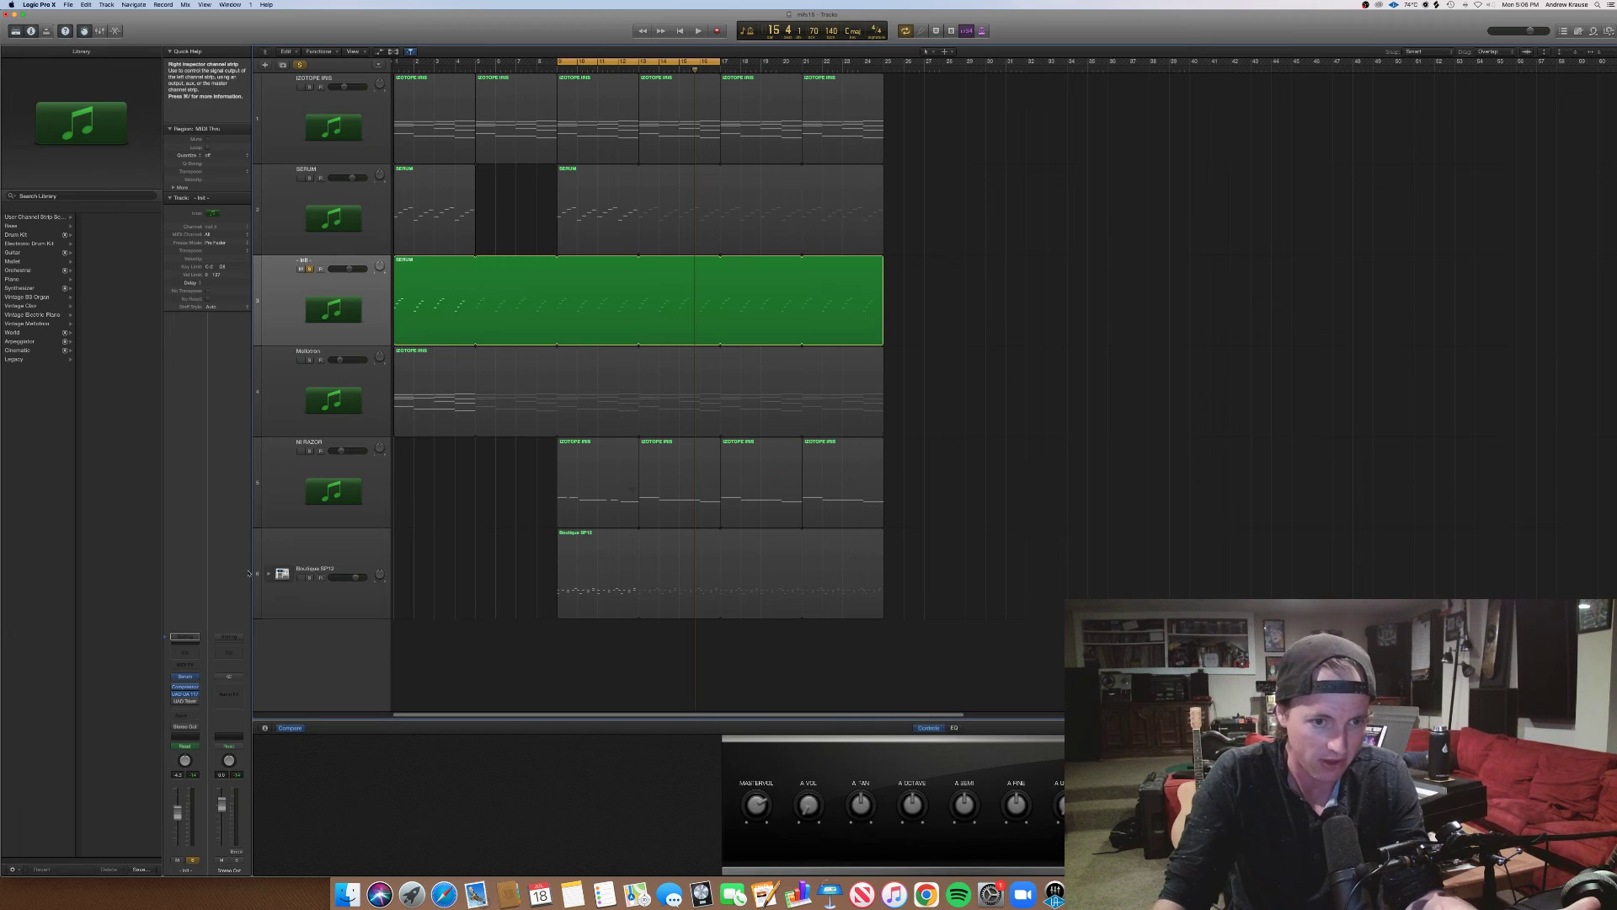
{"action": "left_click", "coordinate": [187, 687]}
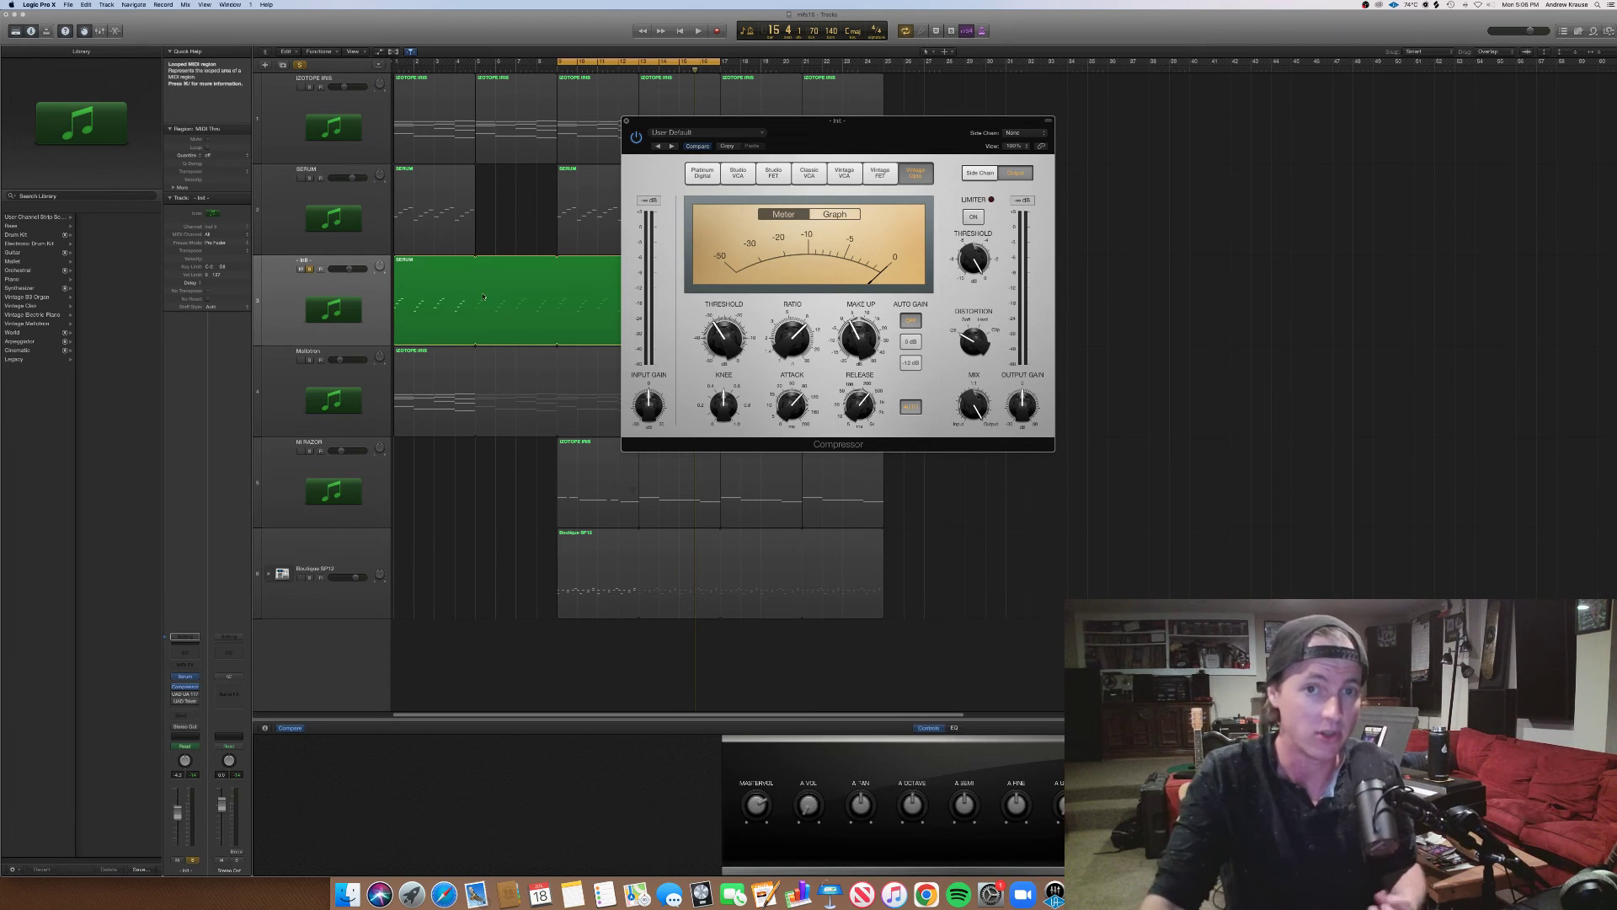
Switch the Compressor to Platinum Digital and sweep its knee down and up to 1.0 while auditioning the loop
{"action": "left_click", "coordinate": [696, 173]}
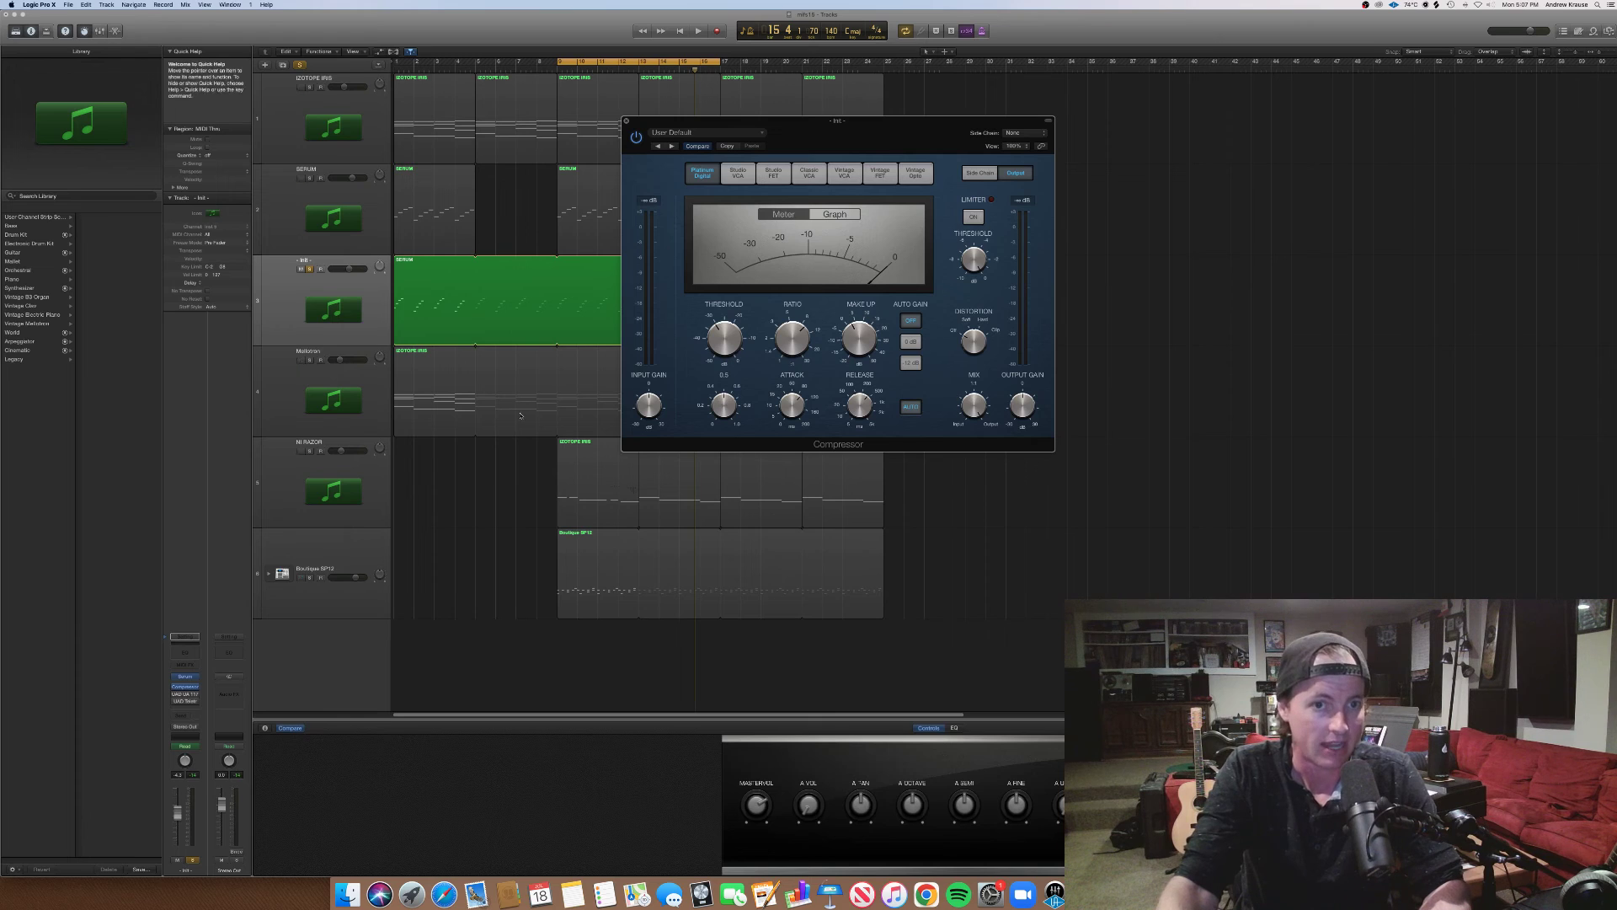
{"action": "key", "text": "space"}
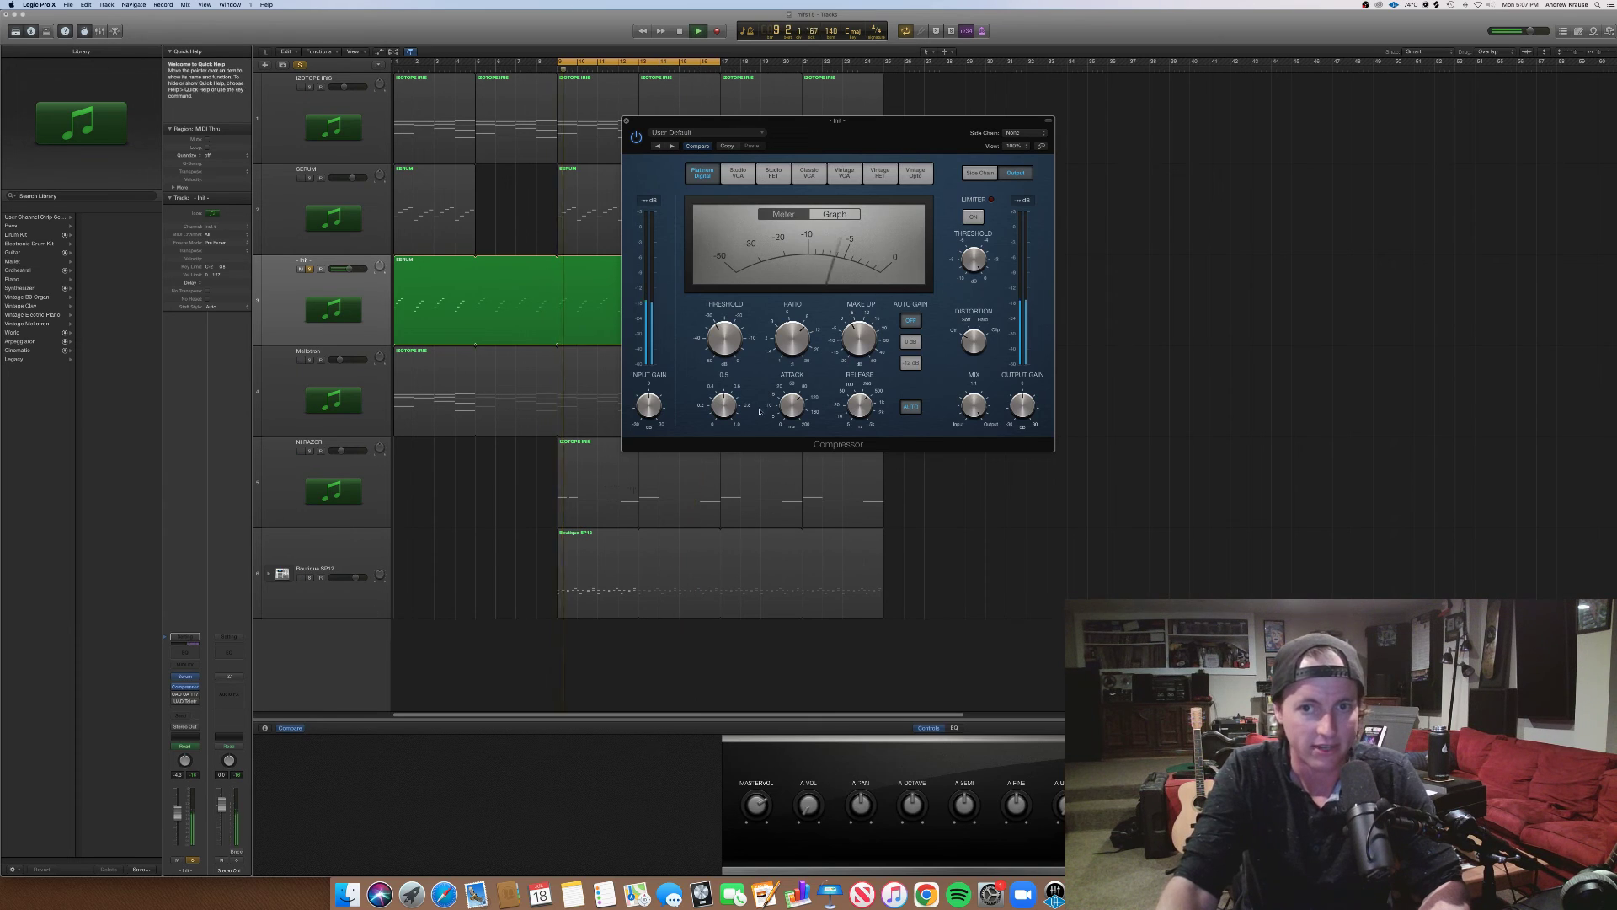
{"action": "mouse_move", "coordinate": [727, 405]}
{"action": "left_mouse_down"}
{"action": "mouse_move", "coordinate": [725, 423]}
{"action": "mouse_move", "coordinate": [730, 388]}
{"action": "mouse_move", "coordinate": [729, 436]}
{"action": "left_mouse_up"}
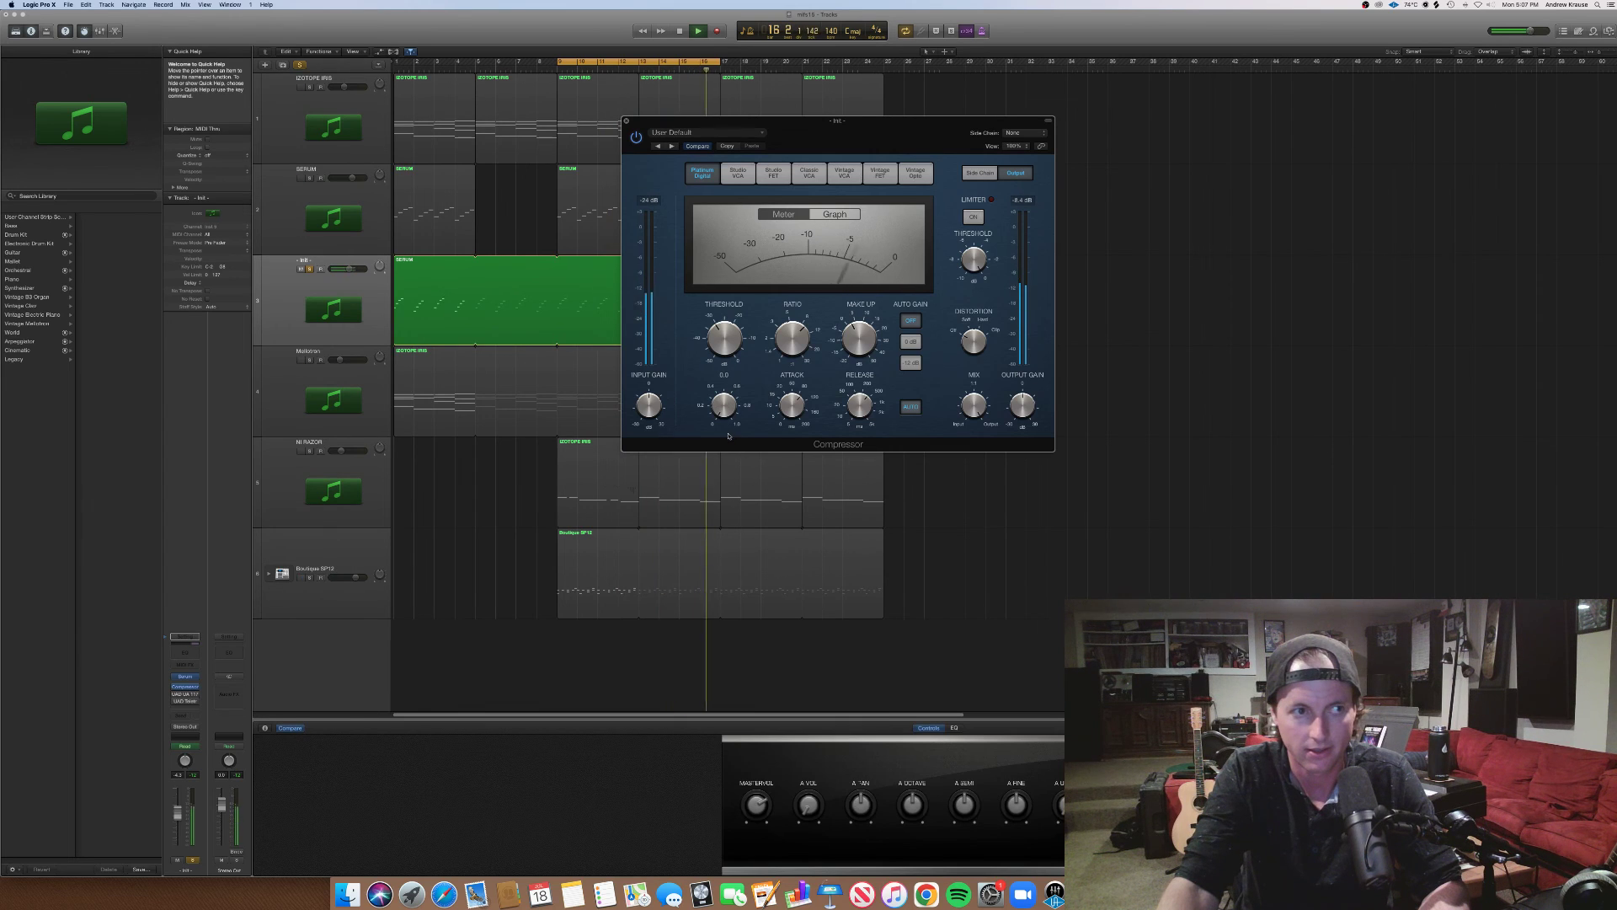
{"action": "left_click_drag", "start_coordinate": [729, 436], "coordinate": [727, 376]}
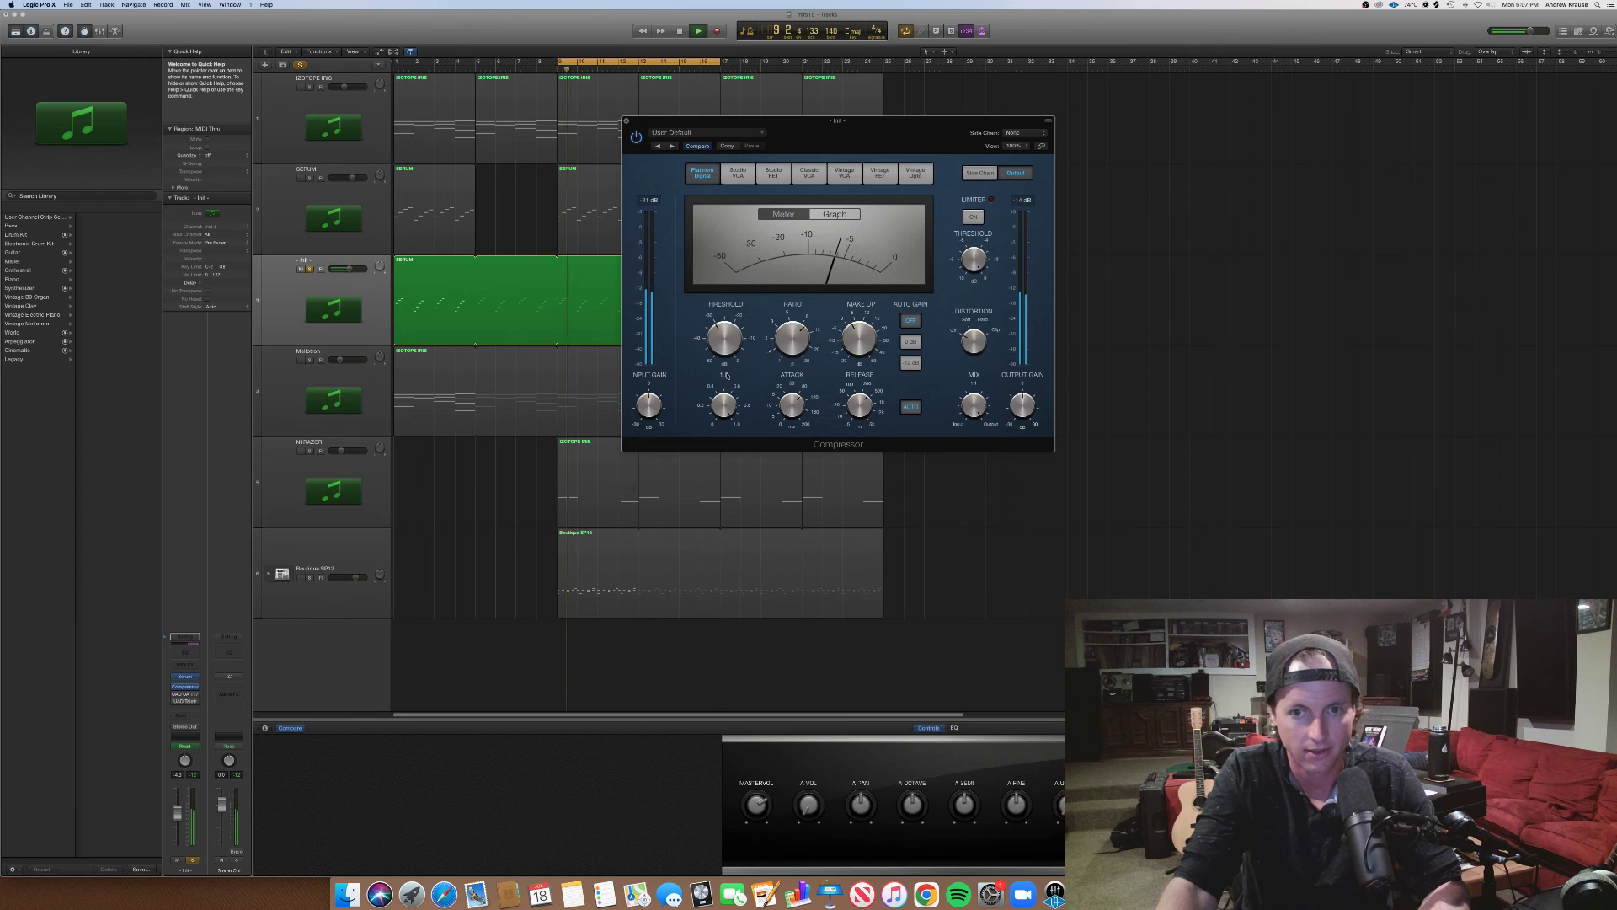
{"action": "key", "text": "space"}
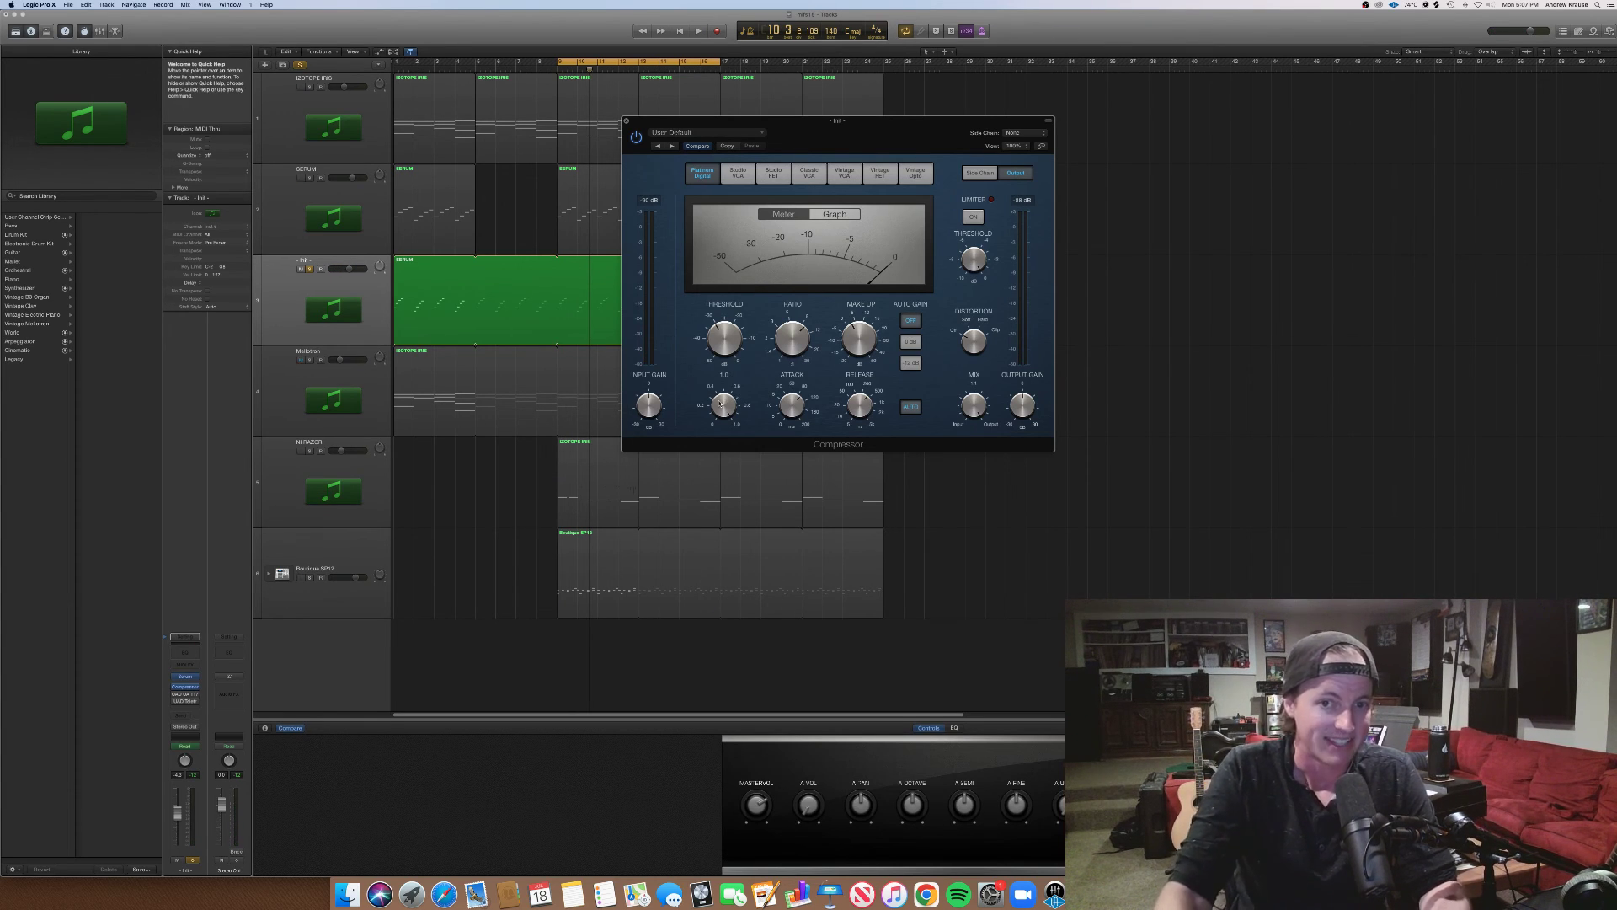
Lower the Compressor's knee to 0.2 in stages and play the loop to hear the change
{"action": "left_click_drag", "start_coordinate": [724, 405], "coordinate": [703, 424]}
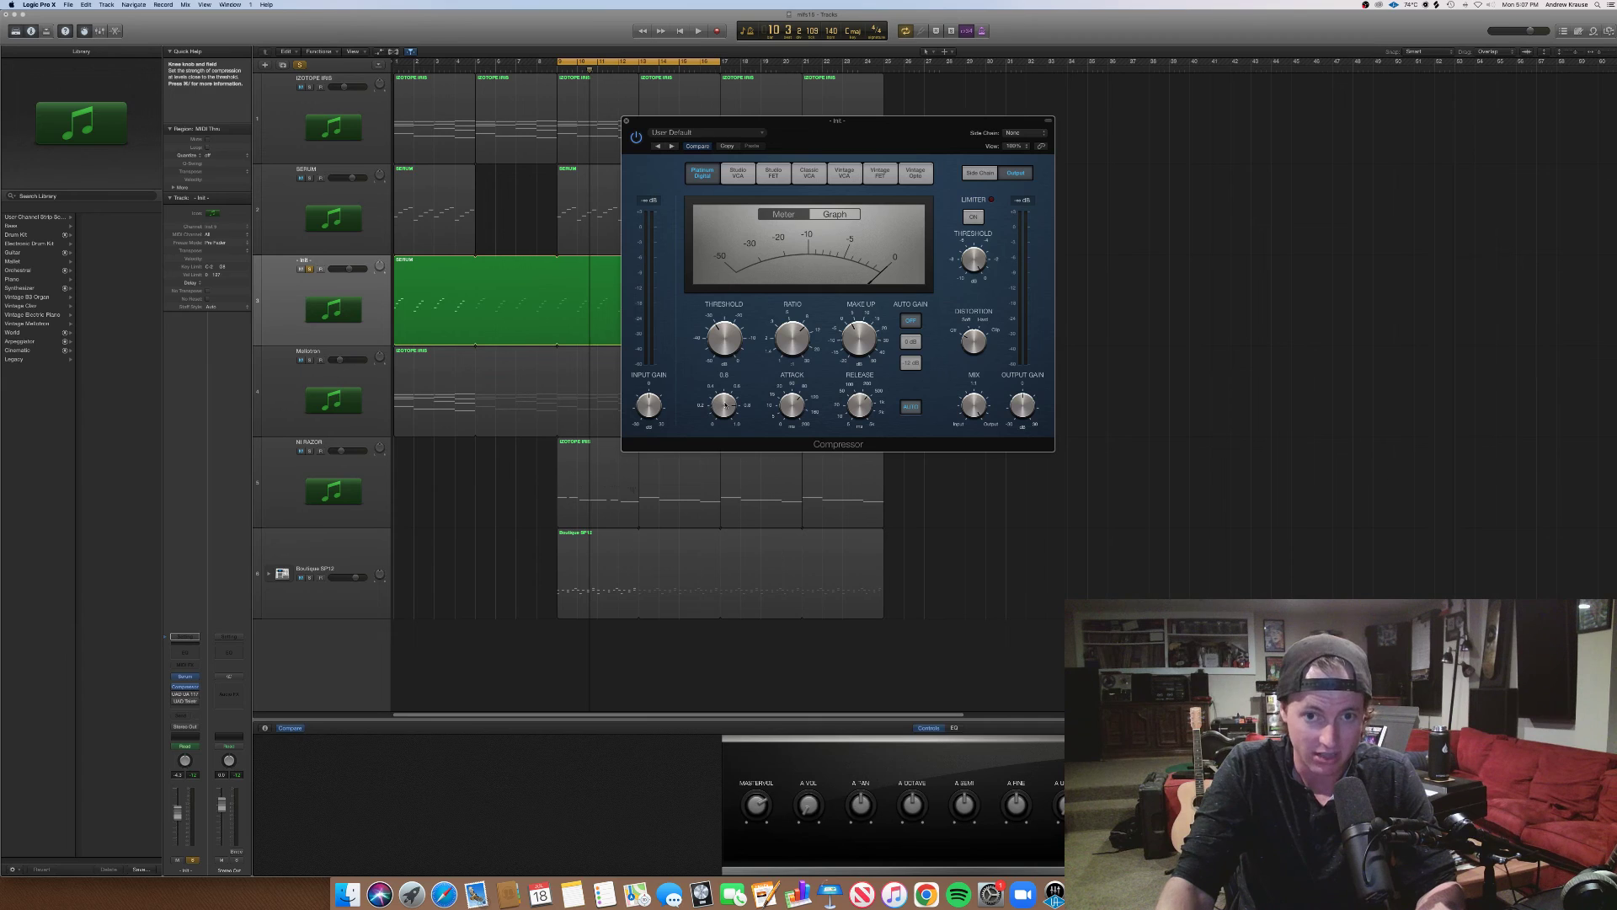
{"action": "key", "text": "space"}
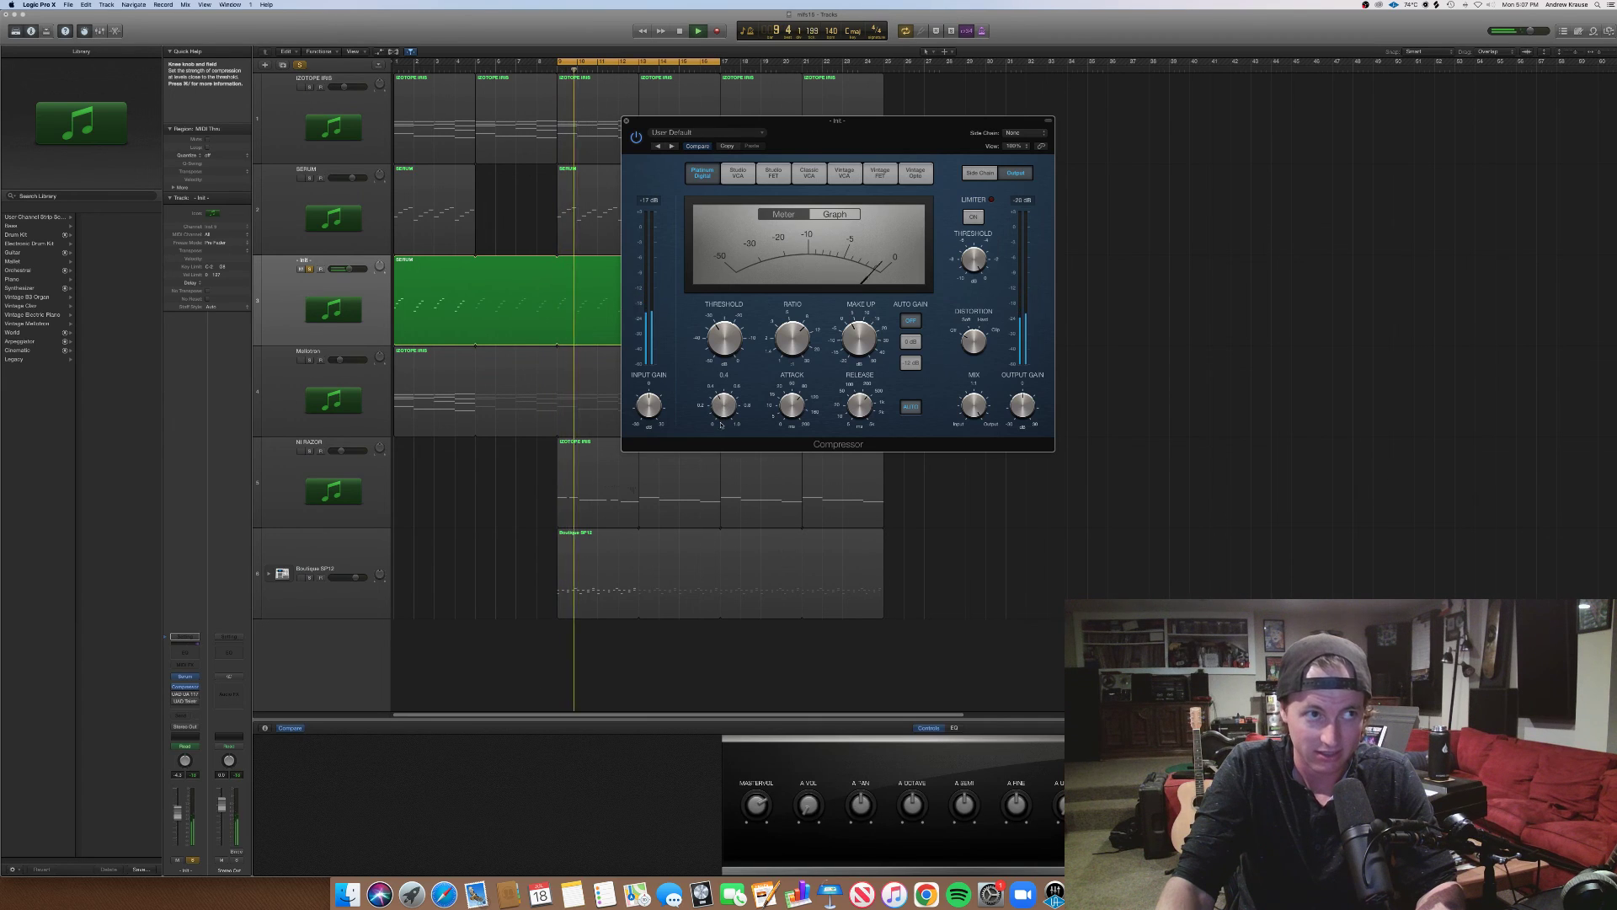
{"action": "mouse_move", "coordinate": [723, 408]}
{"action": "left_mouse_down"}
{"action": "mouse_move", "coordinate": [721, 445]}
{"action": "mouse_move", "coordinate": [725, 419]}
{"action": "left_mouse_up"}
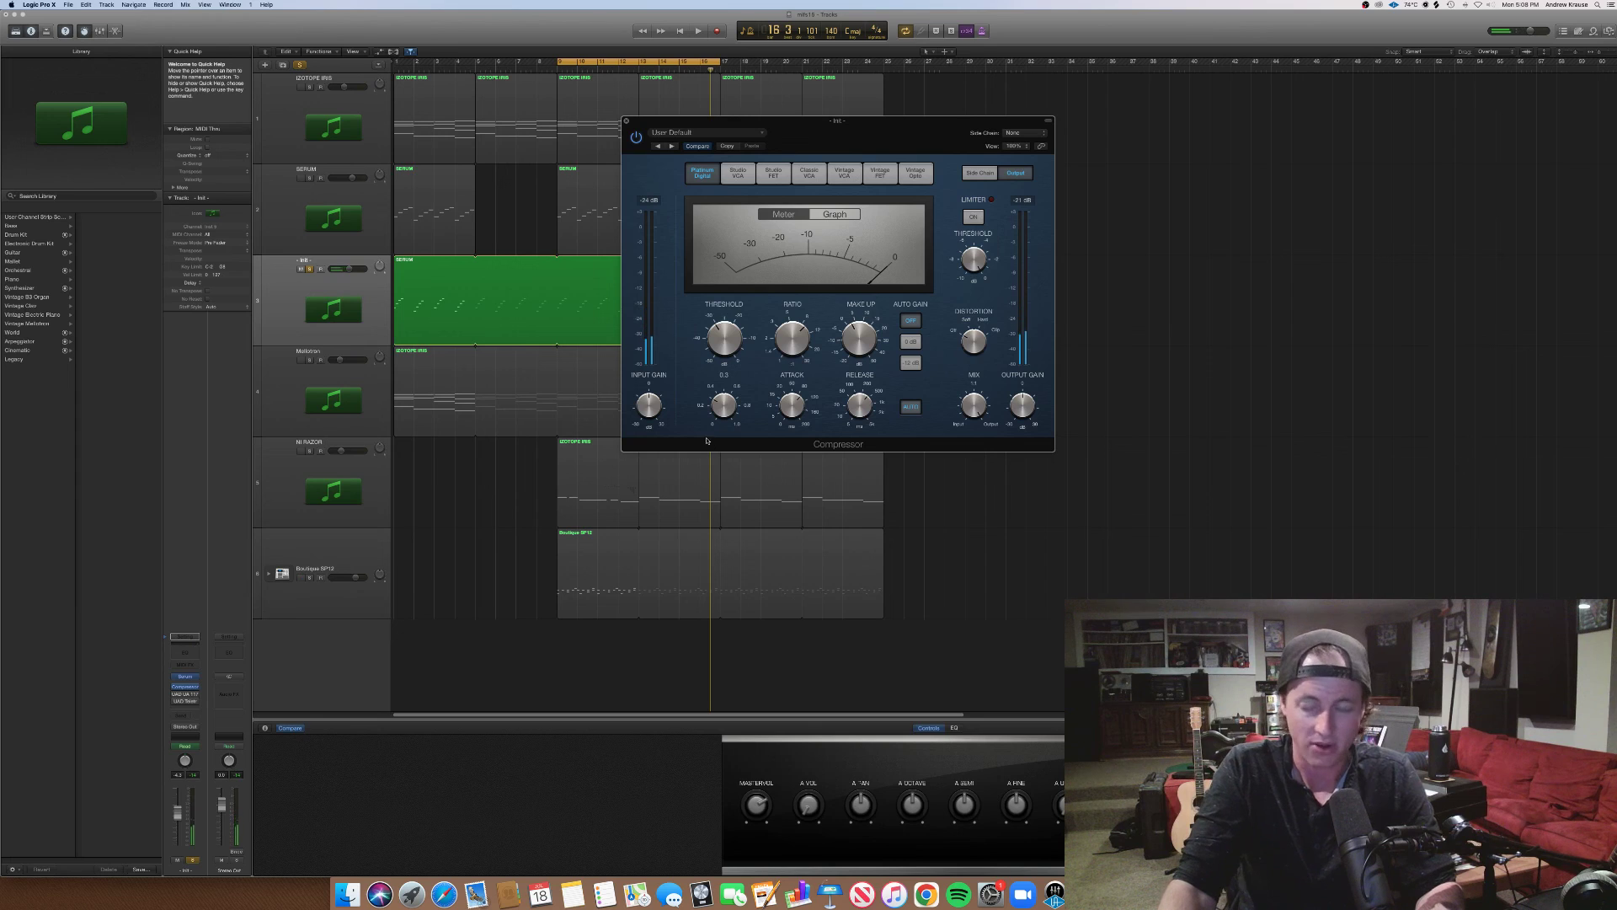
Replay the loop, raise the Compressor's knee to 1.0, and close the Compressor window
{"action": "key", "text": "space"}
{"action": "scroll", "coordinate": [725, 405], "scroll_direction": "down", "scroll_amount": 1}
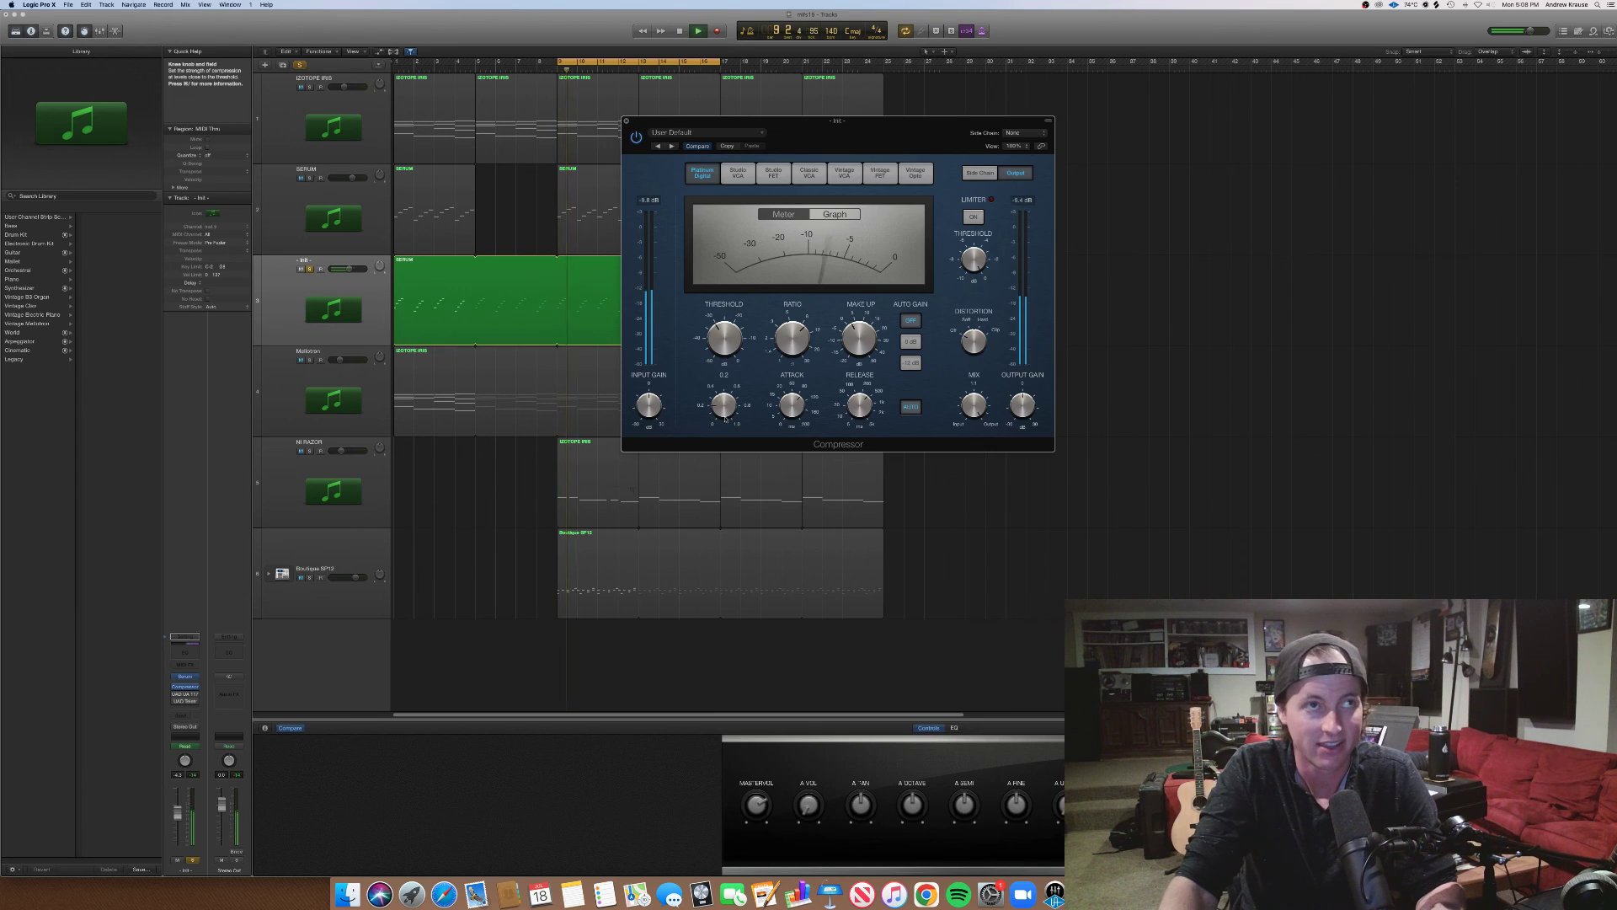
{"action": "scroll", "coordinate": [725, 417], "scroll_direction": "up", "scroll_amount": 1}
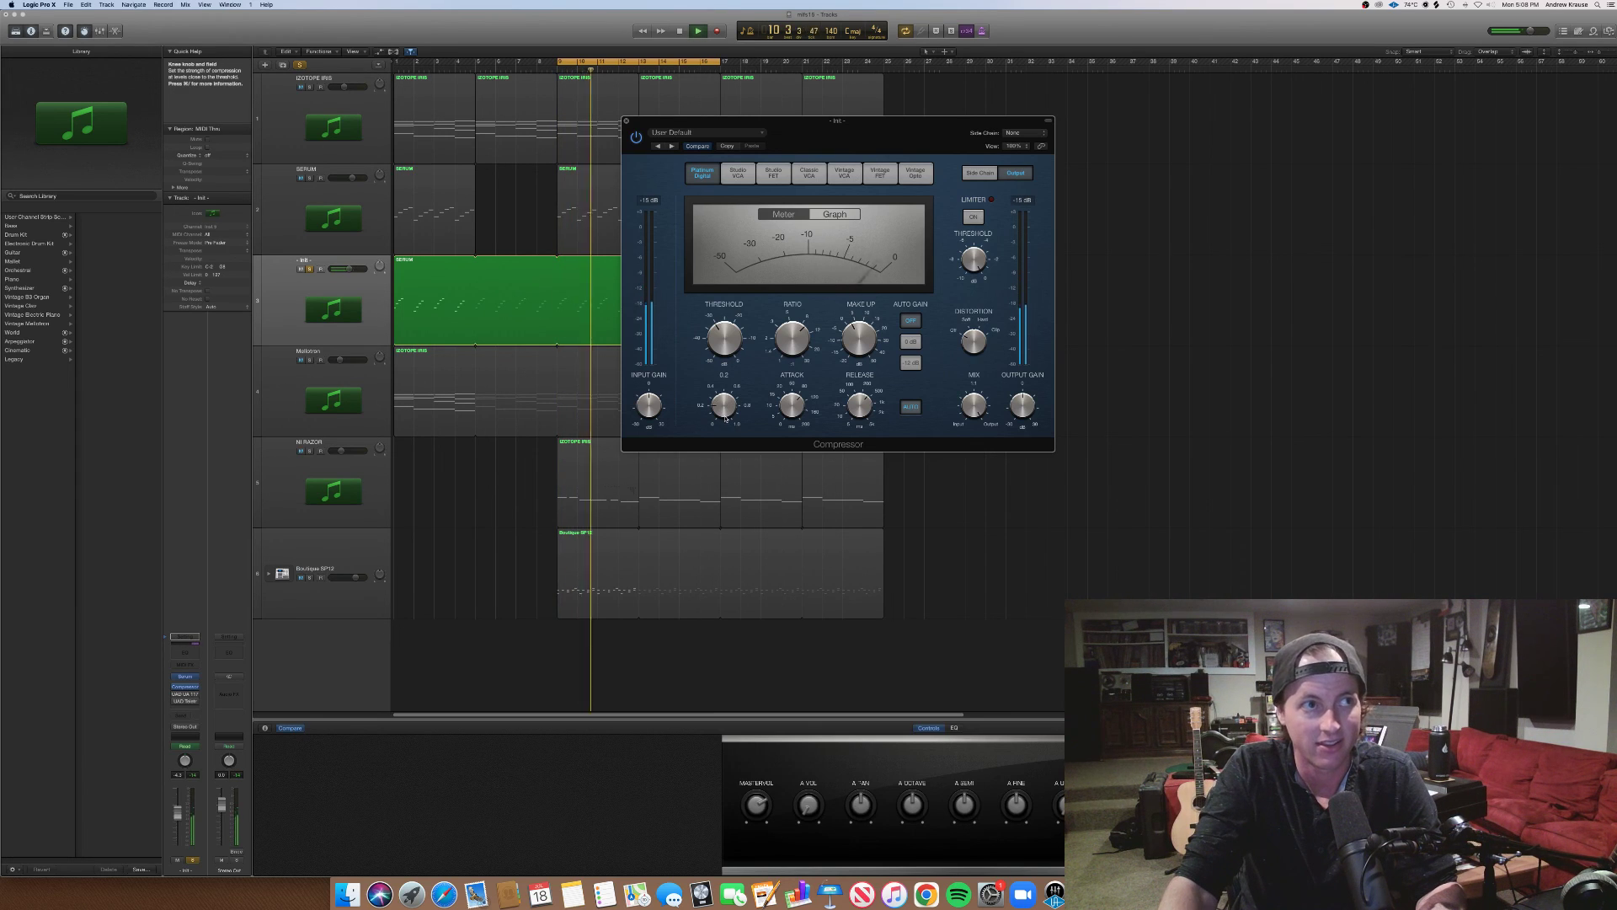
{"action": "left_click_drag", "start_coordinate": [725, 414], "coordinate": [731, 392]}
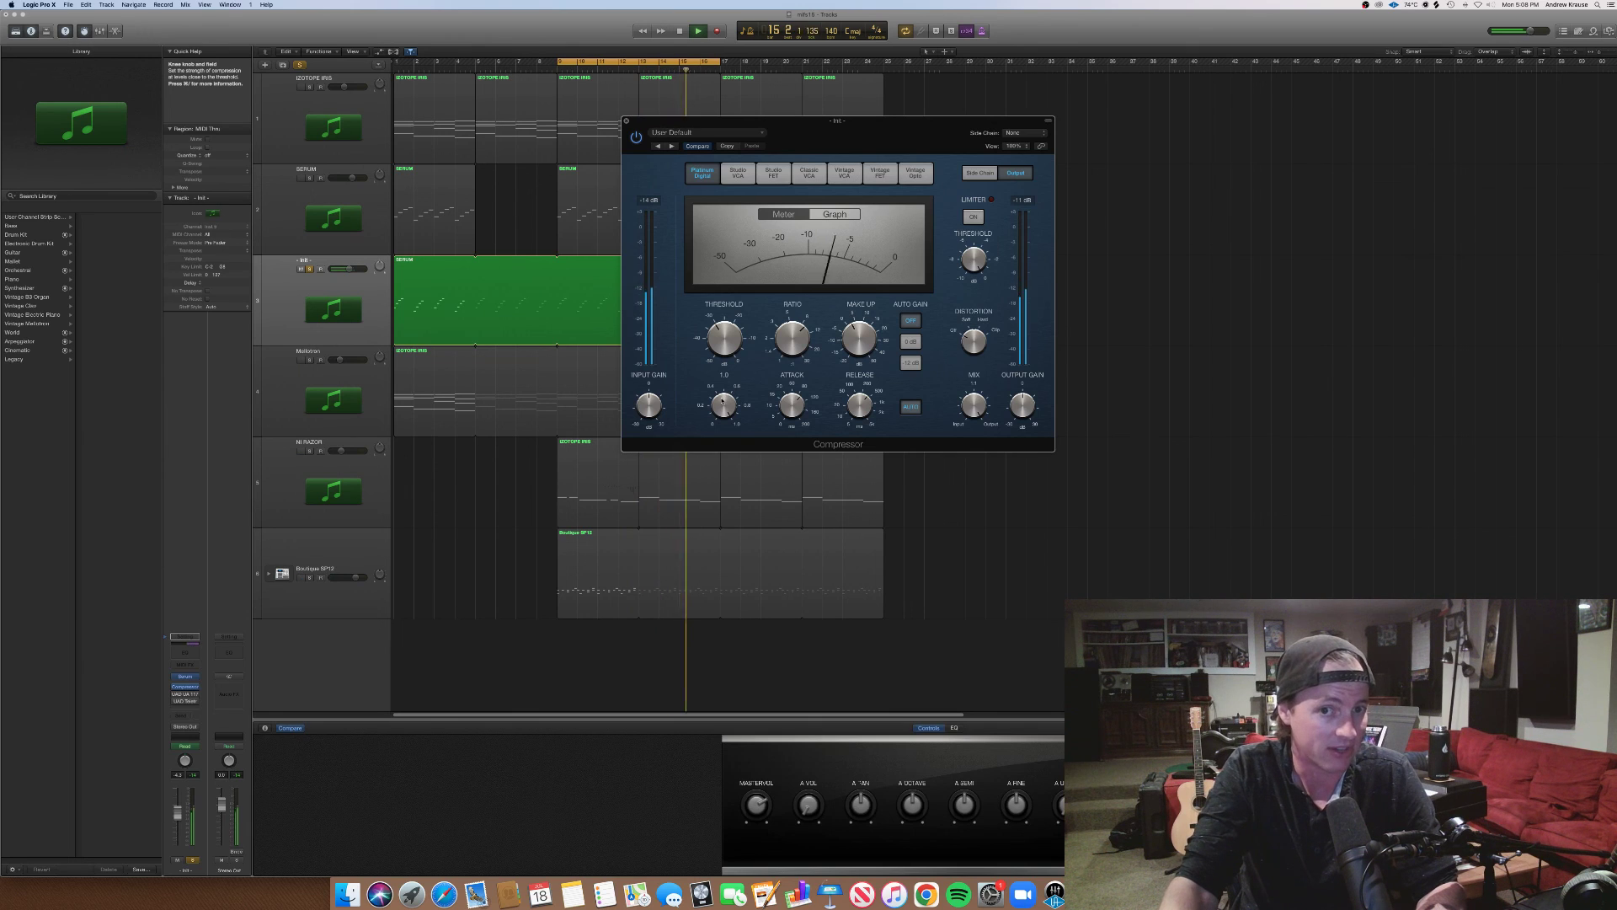
{"action": "left_click", "coordinate": [625, 122]}
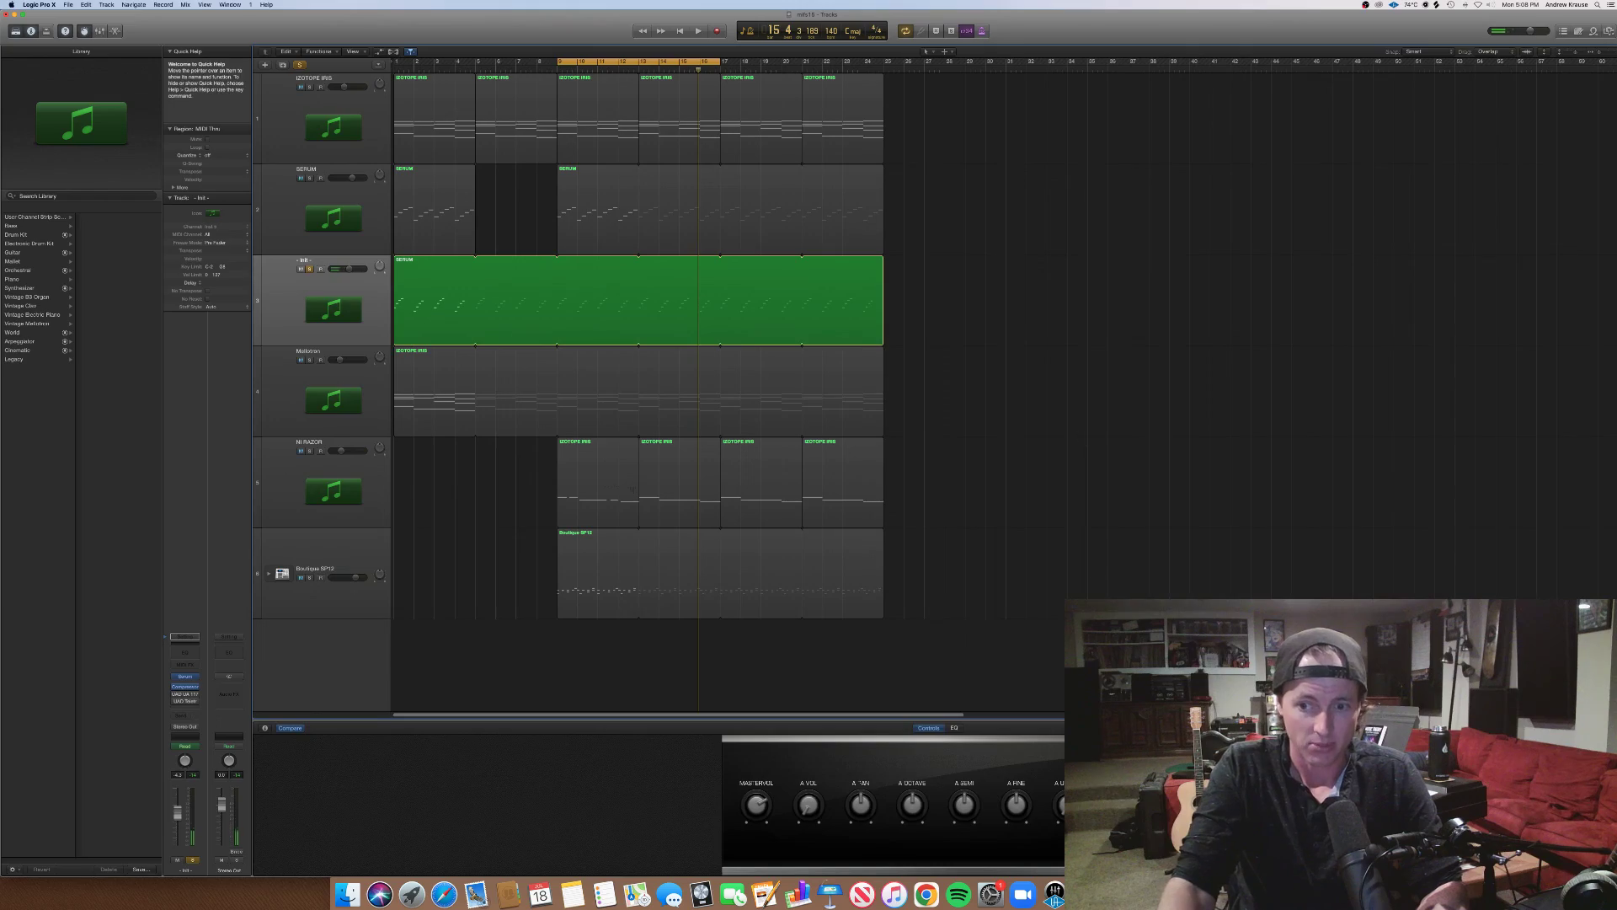